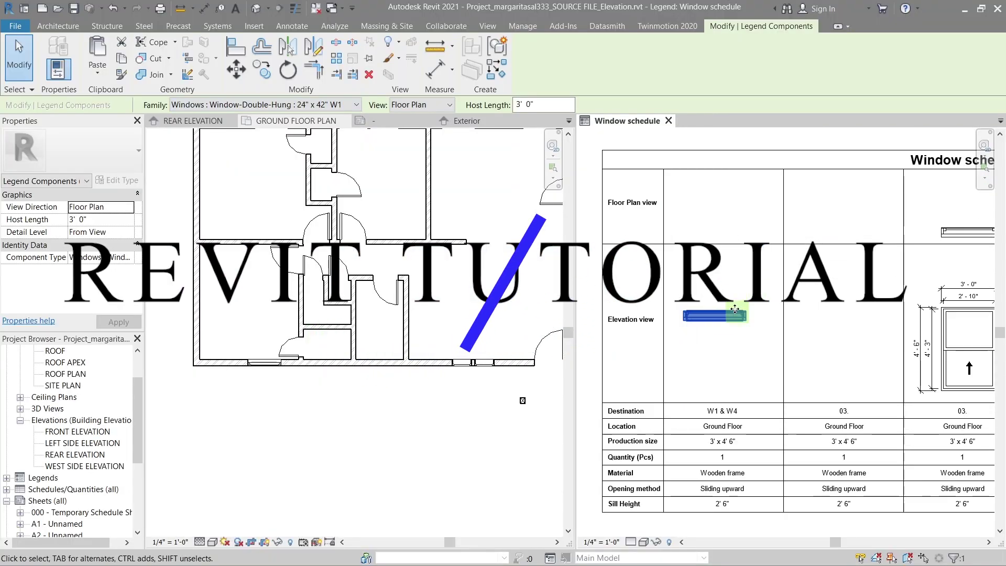
- Move the W1 window symbol into the first Floor Plan view cell and copy it into the Elevation view cell below
drag(719, 314, 717, 210)
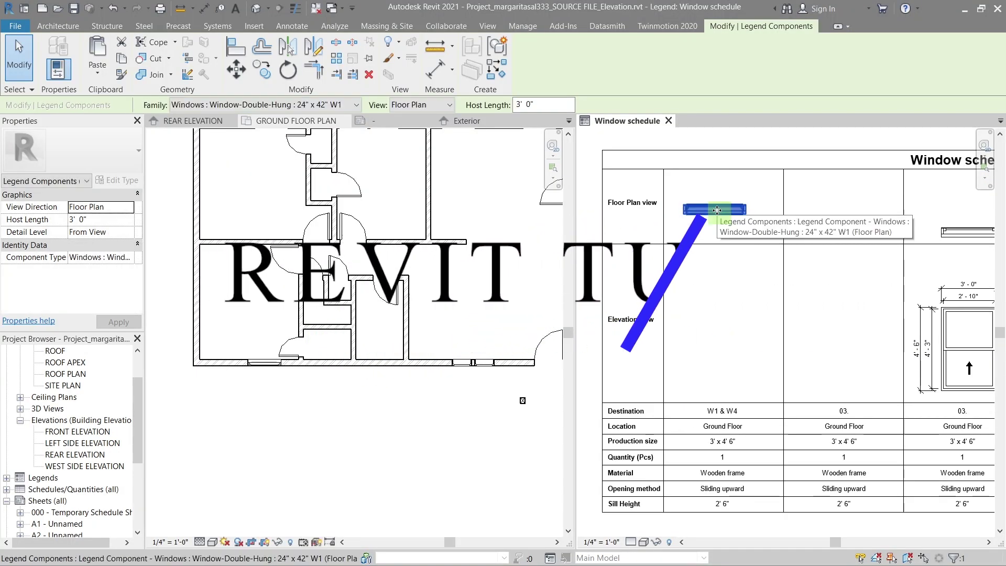
key(c)
key(o)
click(716, 210)
click(715, 312)
scroll(807, 325, down, 3)
middle_drag(886, 301, 771, 294)
key(Escape)
scroll(626, 257, up, 4)
- Set the copied window symbol in the Elevation view cell to the Elevation : Front view
click(643, 252)
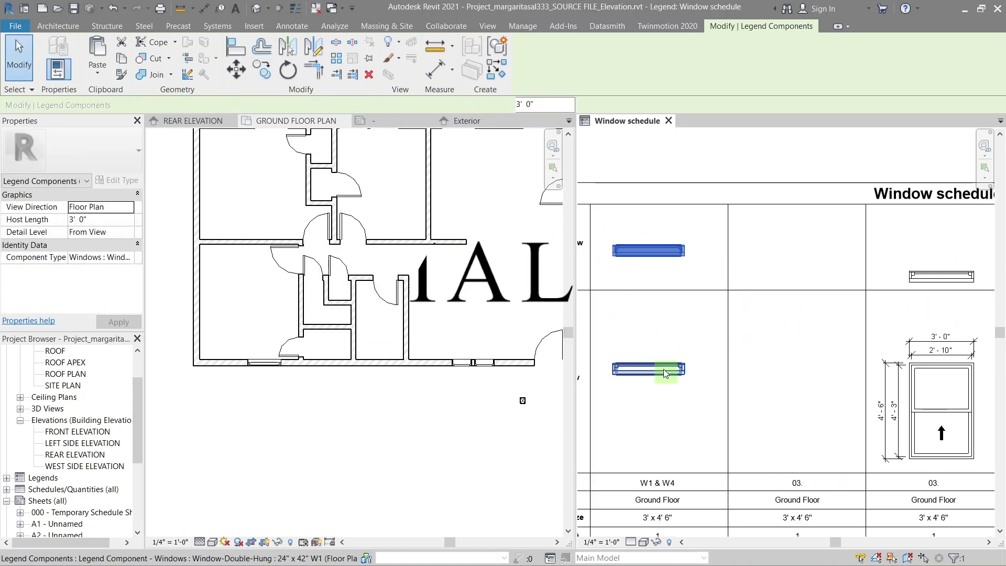
click(430, 105)
click(427, 128)
scroll(781, 335, down, 3)
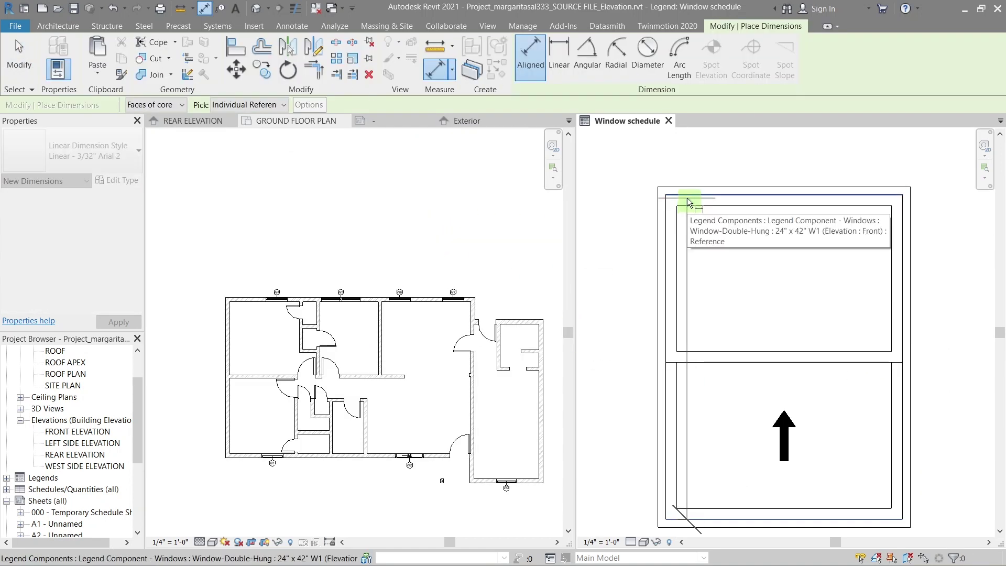
- Add aligned height and width dimensions beside and above the front elevation of the W1 window
click(687, 198)
click(647, 220)
click(672, 396)
click(668, 201)
click(623, 201)
click(620, 281)
click(773, 280)
click(734, 250)
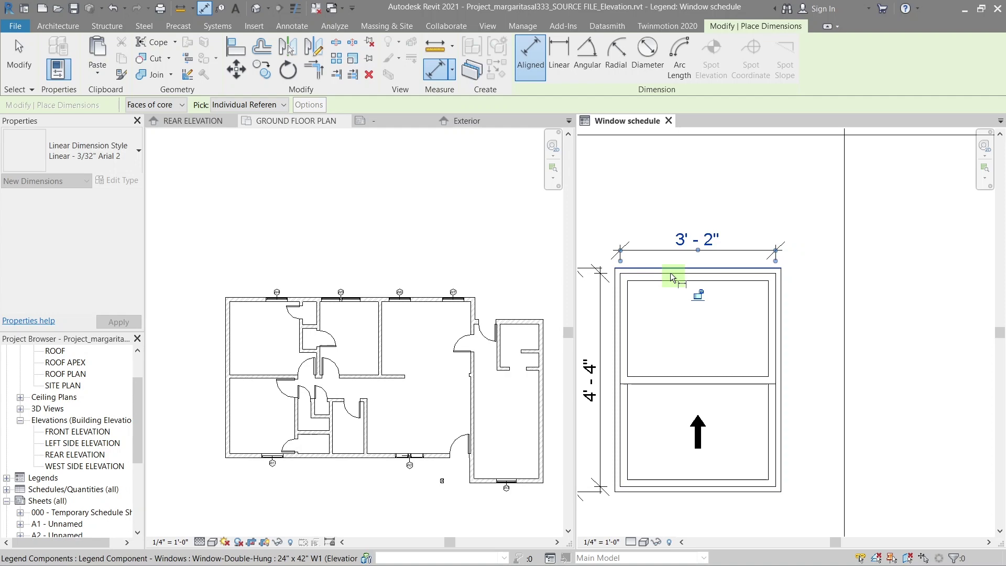
click(812, 204)
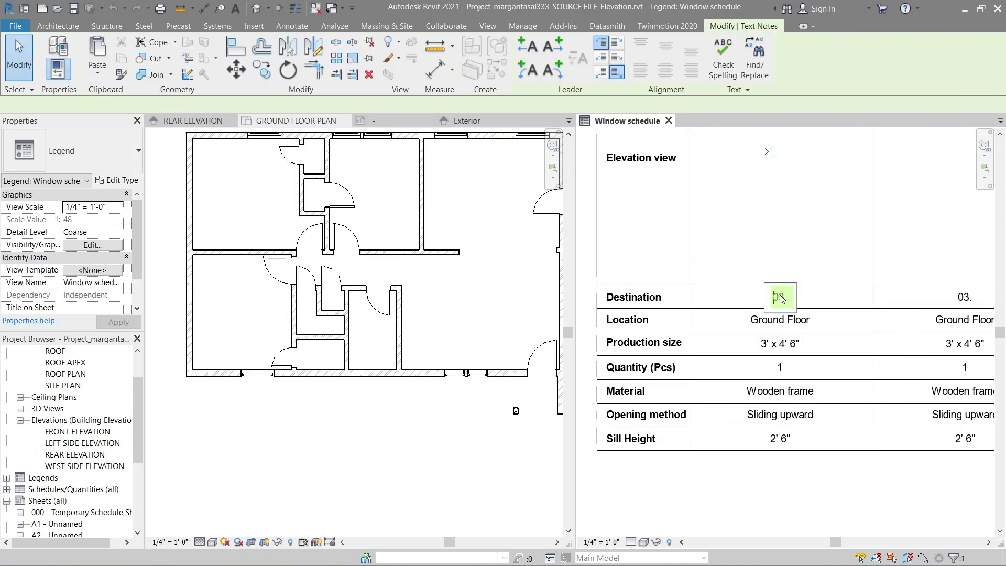
- Replace the first column's Destination text with "W1 & W4"
double_click(777, 295)
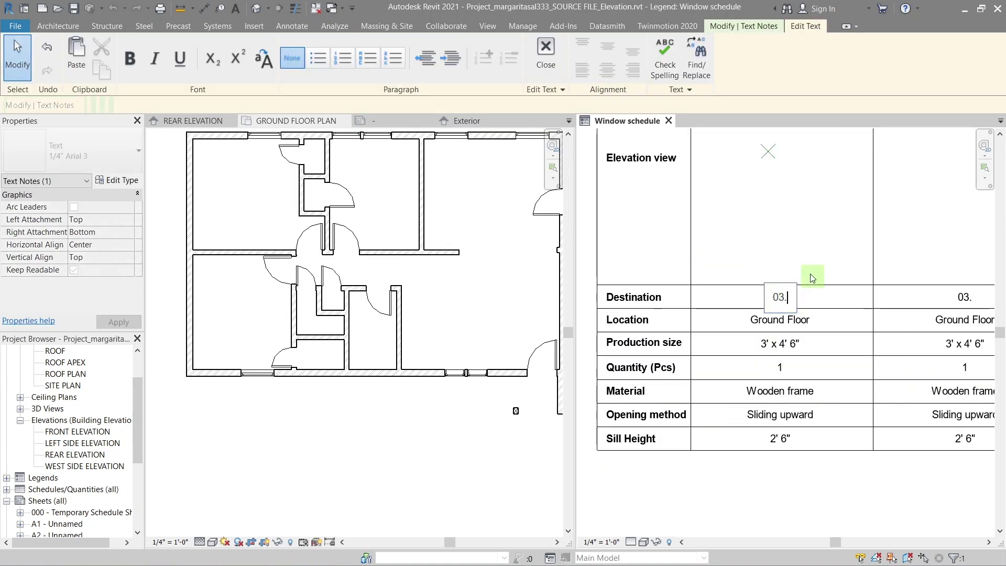
key(BackSpace)
key(BackSpace)
key(BackSpace)
text(W1 & W)
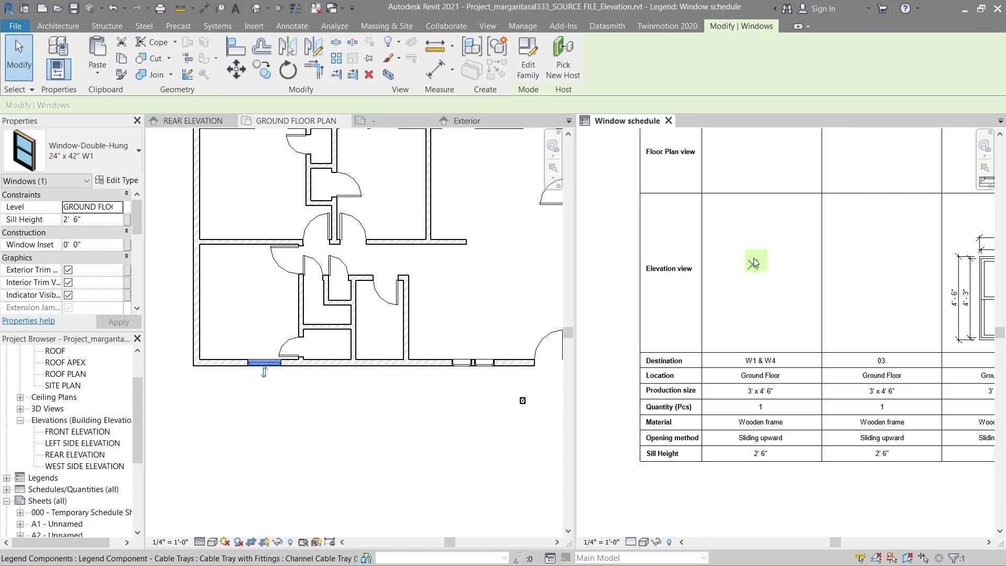
- Look through the available families for the legend component in the first Elevation view cell of the window schedule
click(757, 262)
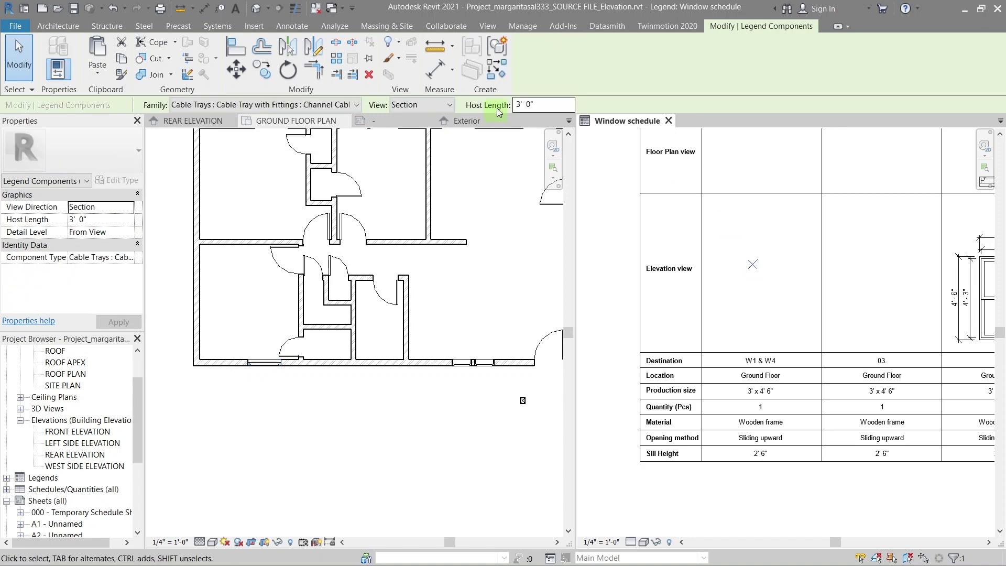
click(263, 105)
scroll(282, 368, down, 12)
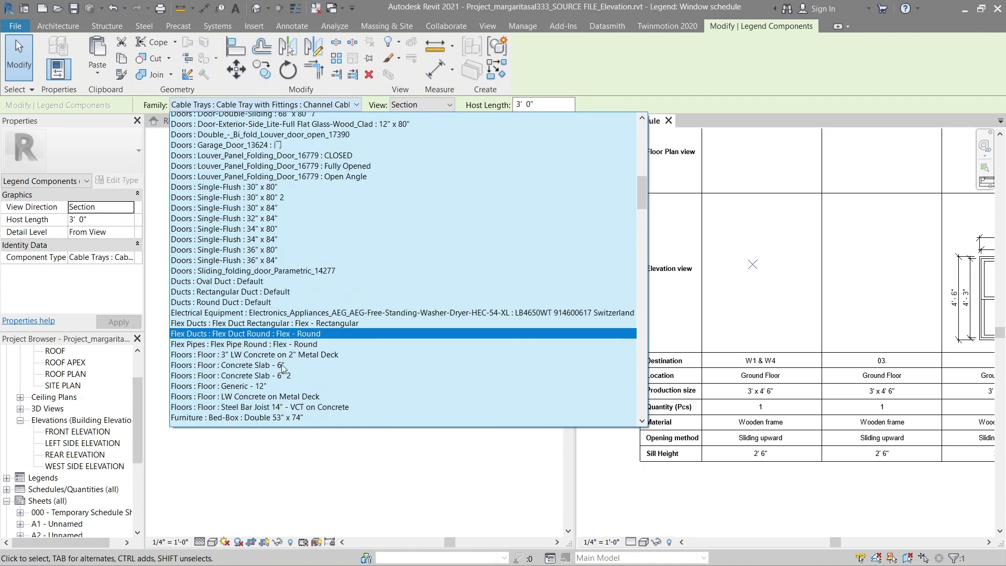
scroll(281, 368, down, 20)
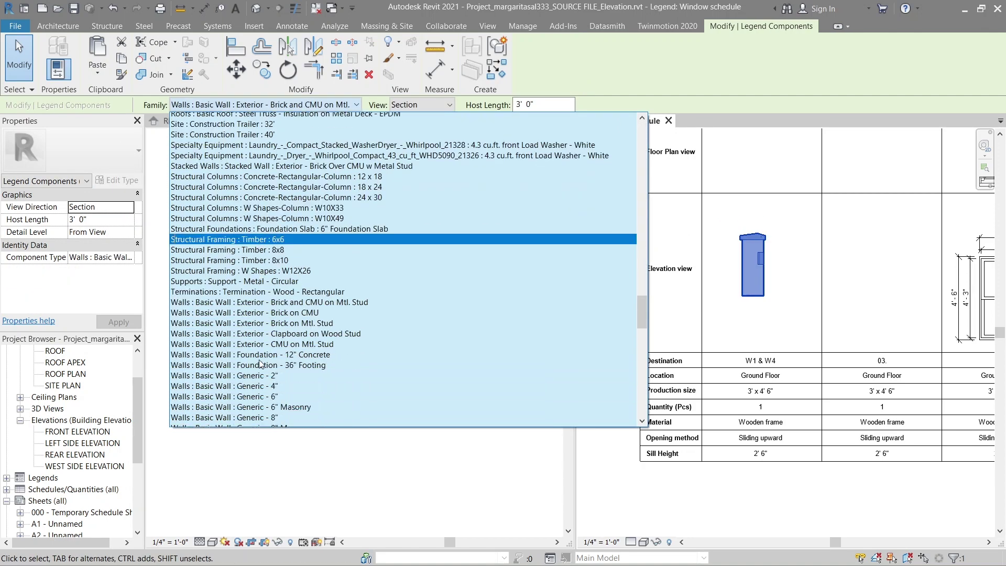
scroll(259, 362, down, 5)
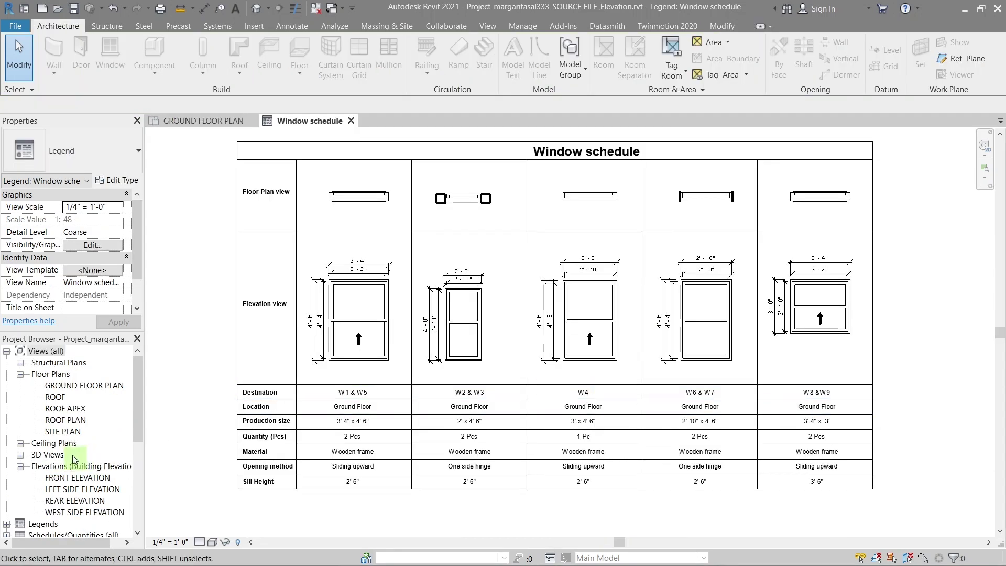
- Create a new legend view named "Door schedule" at 1/4" = 1'-0" scale
scroll(73, 459, down, 2)
right_click(44, 455)
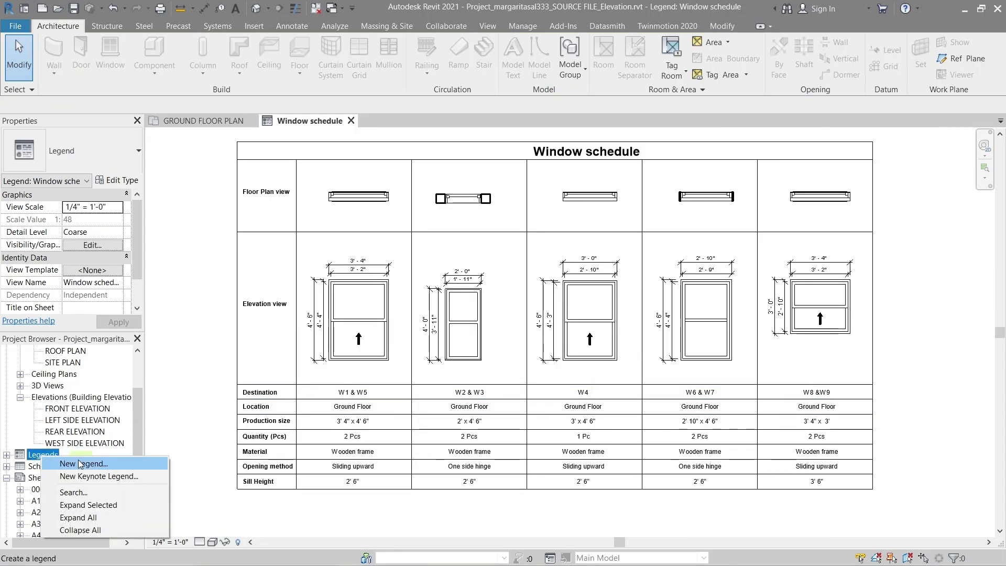
click(97, 463)
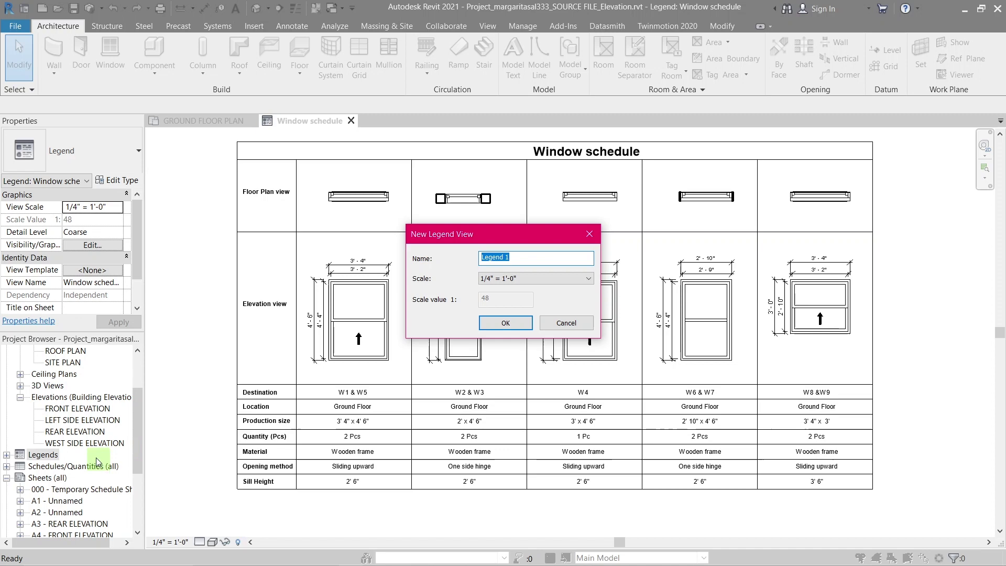
text(Door schedule)
key(Return)
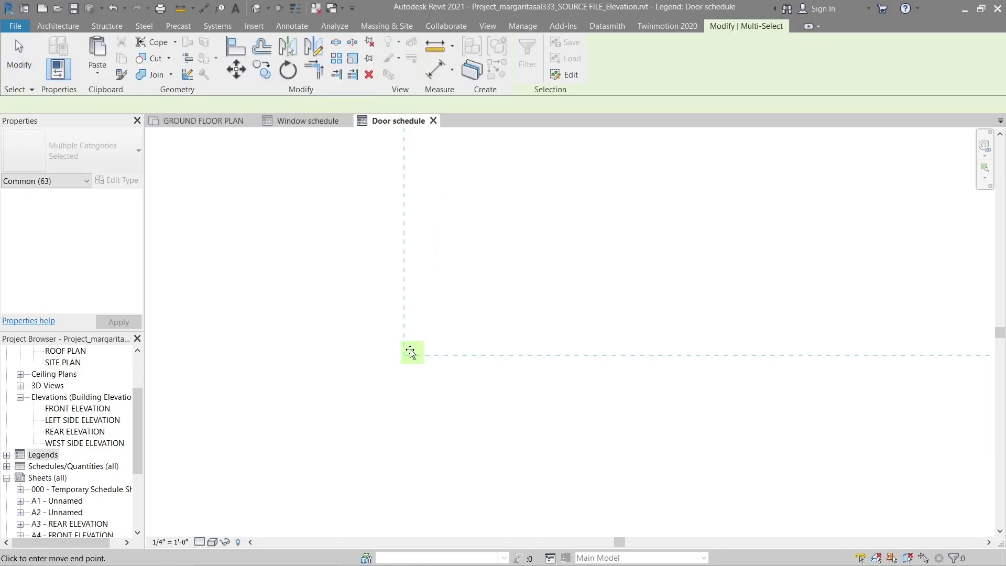
- Copy only the lines and text notes of the Window schedule table and paste them into the Door schedule legend
drag(256, 153, 781, 457)
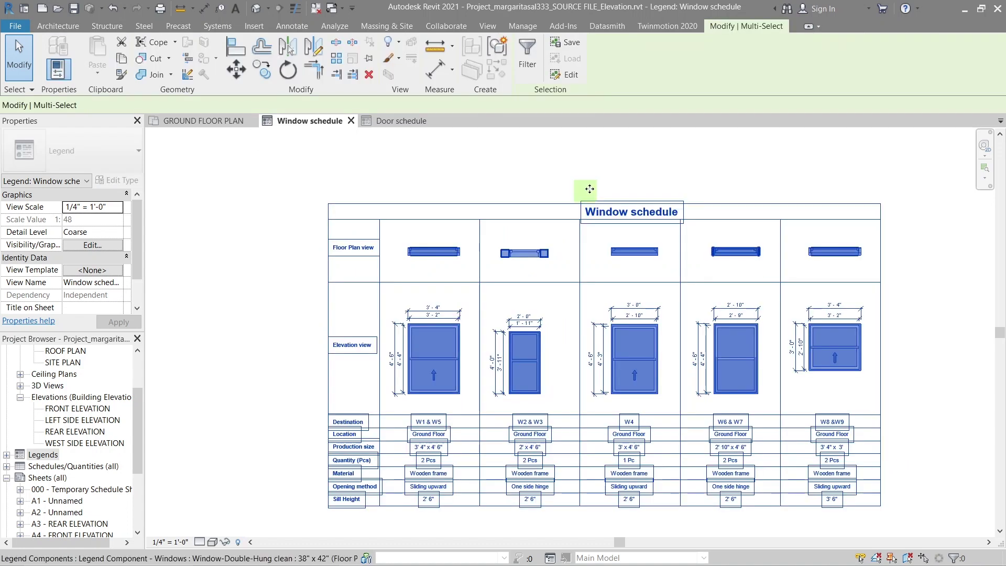
click(527, 58)
click(393, 205)
click(393, 216)
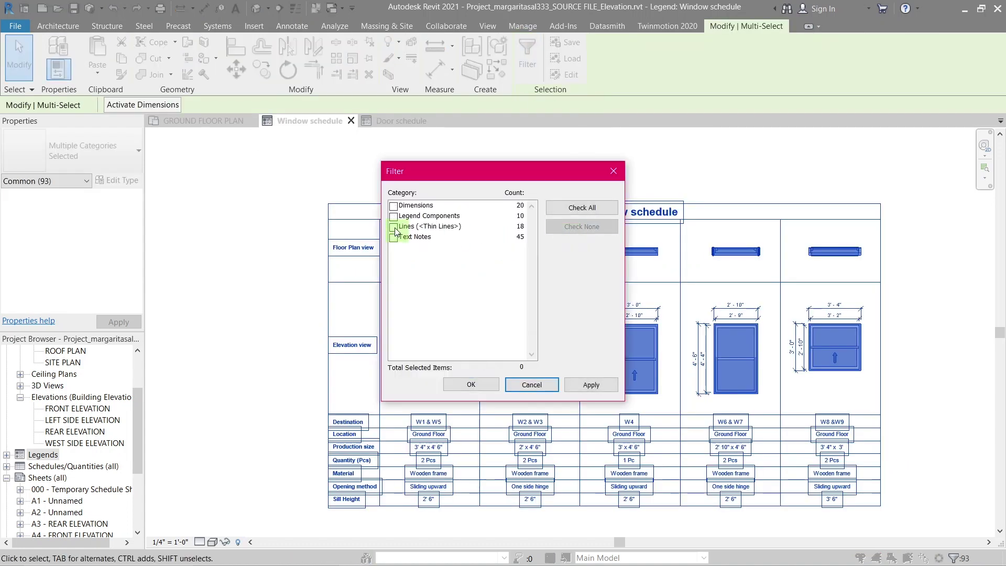
click(414, 237)
click(465, 385)
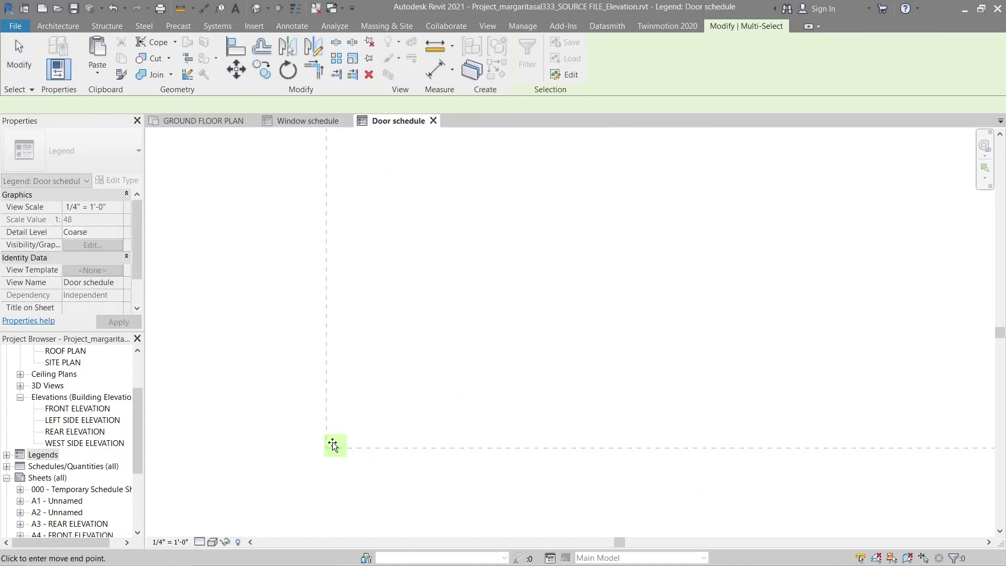
scroll(337, 398, down, 5)
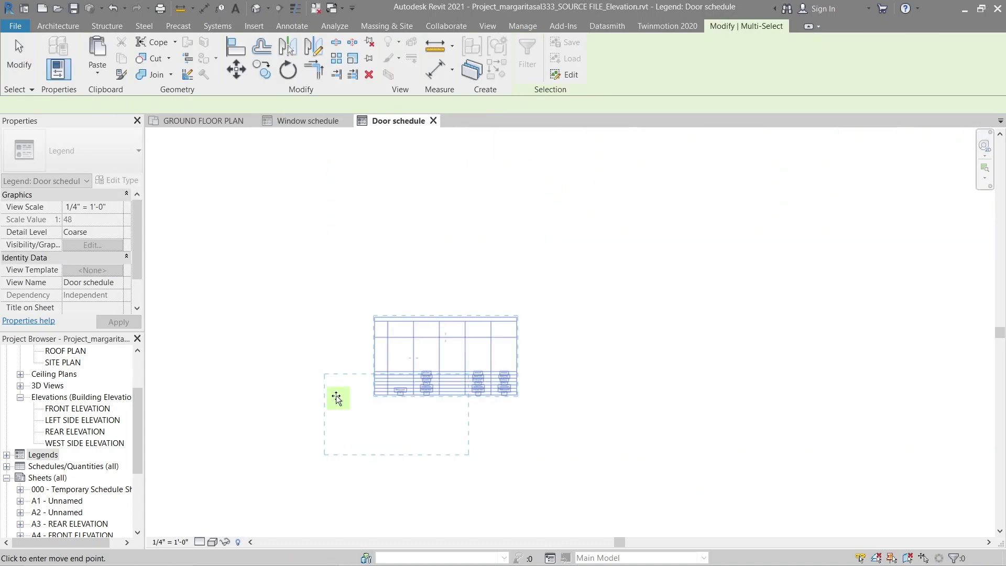
click(336, 404)
- Consult the ground floor plan and add a Doors : Single-Flush : 36" x 80" legend component to the door schedule's first Elevation view cell
click(200, 124)
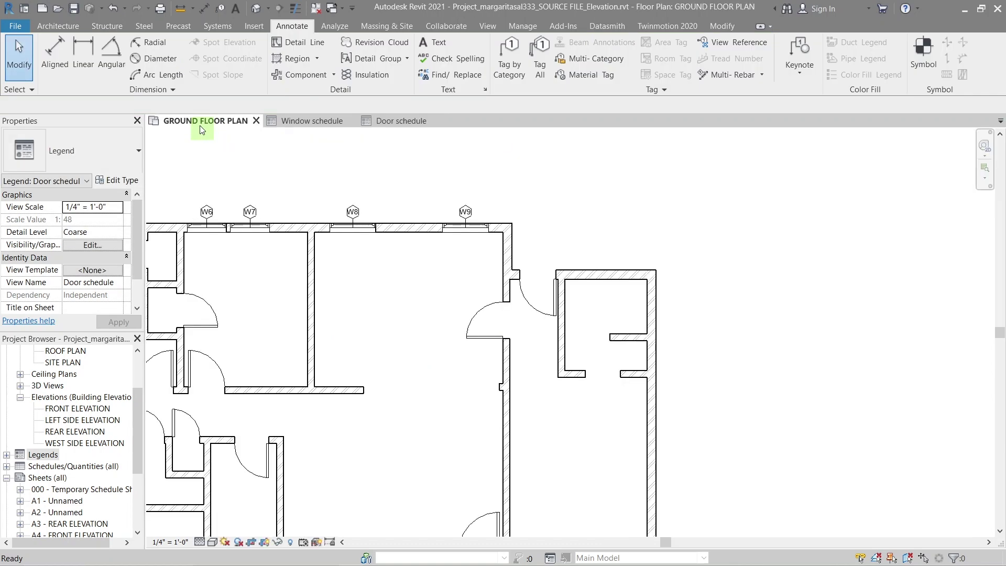
click(464, 373)
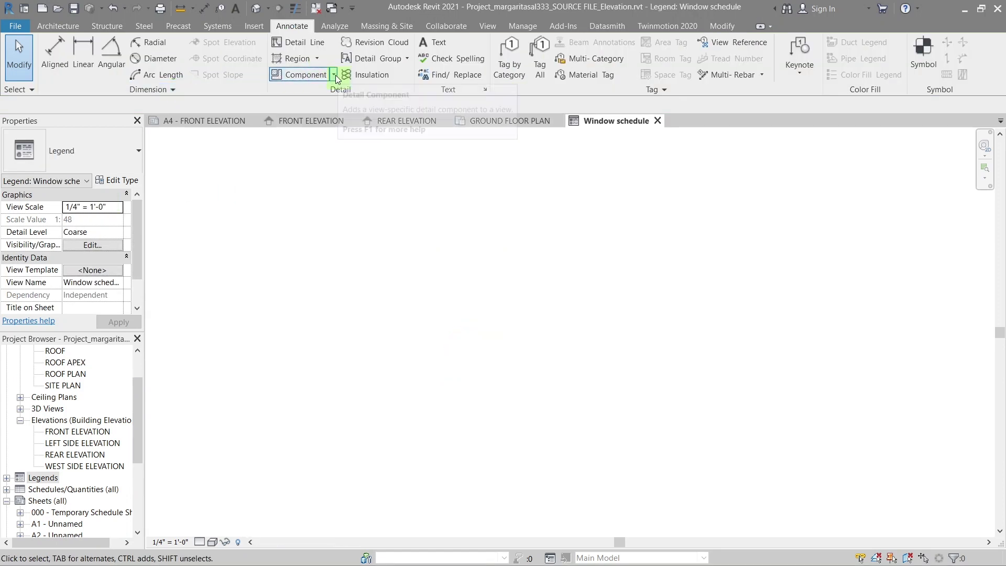
click(333, 75)
click(348, 148)
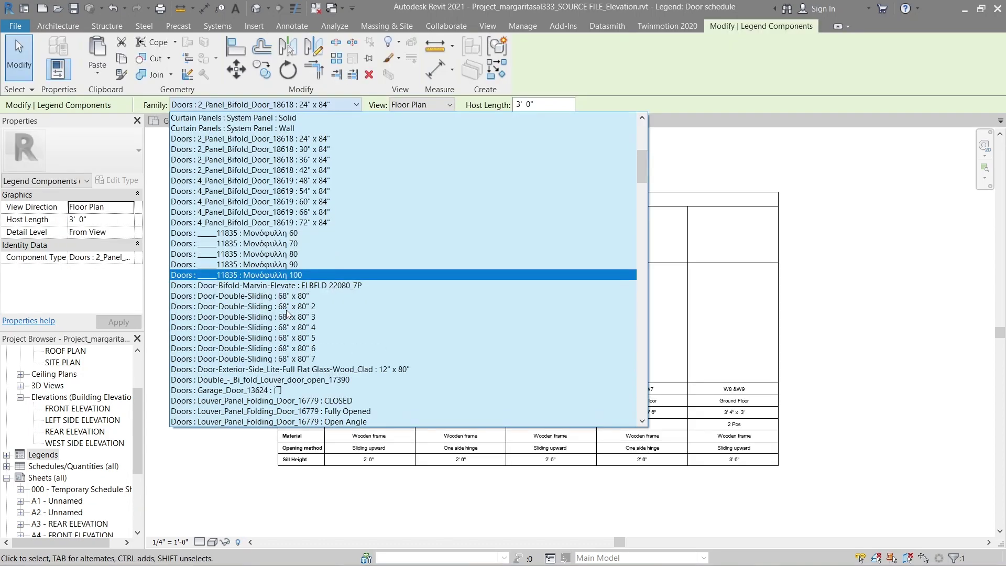
click(295, 375)
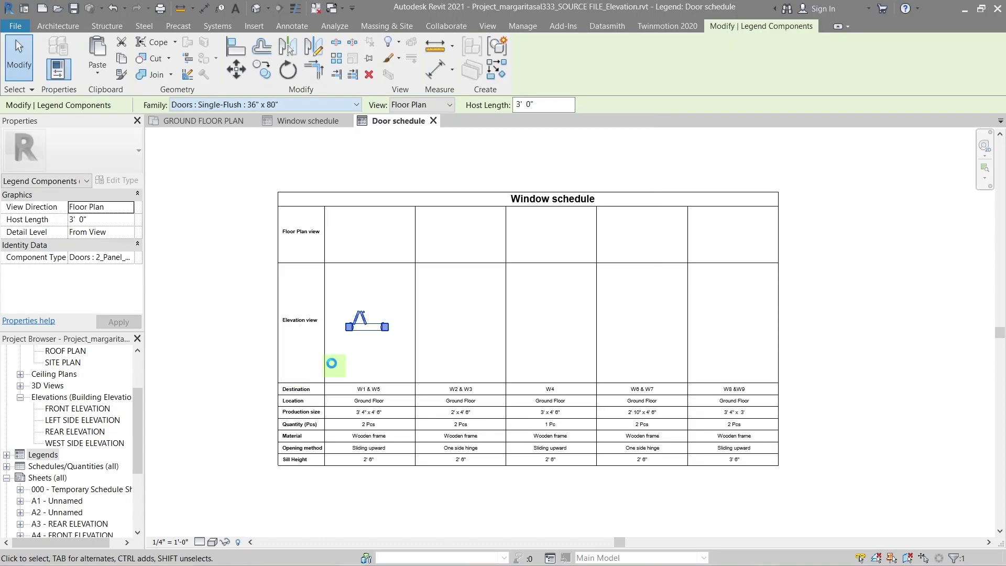
- Move the door plan symbol up into the first Floor Plan view cell of the door schedule
click(332, 363)
scroll(348, 332, up, 2)
key(m)
key(v)
click(414, 348)
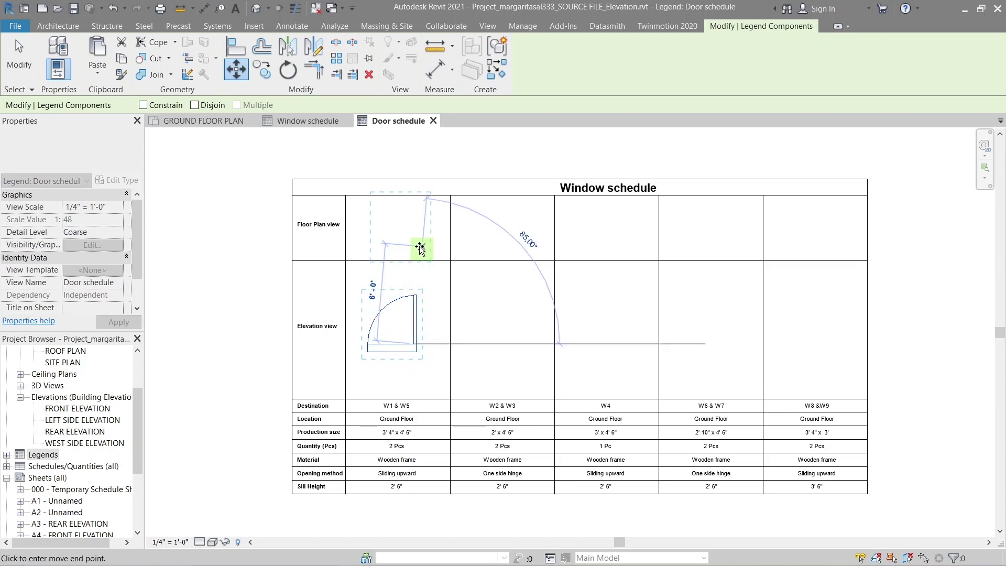
click(413, 245)
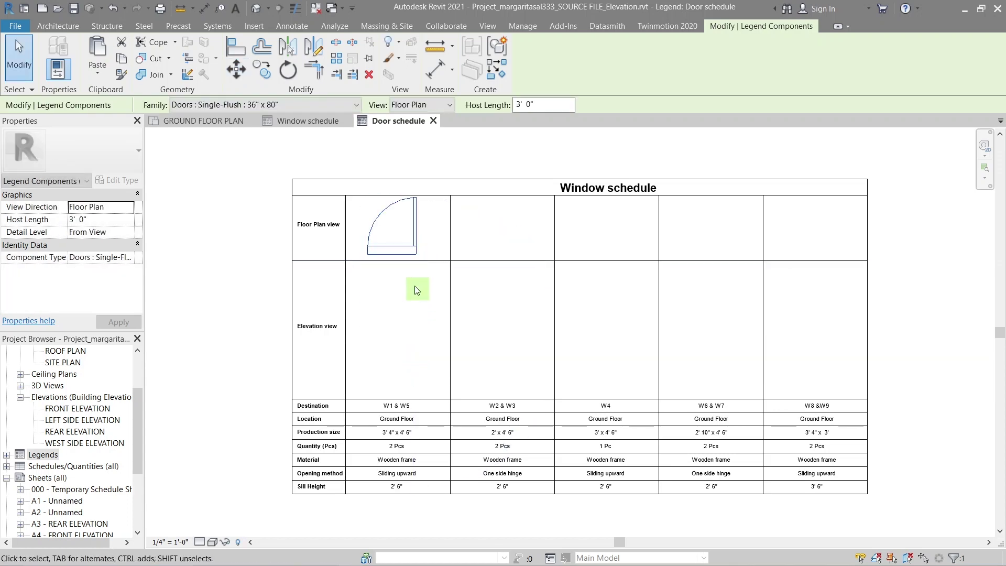
- Copy the door plan symbol straight down into the first Elevation view cell
scroll(411, 251, down, 1)
click(438, 237)
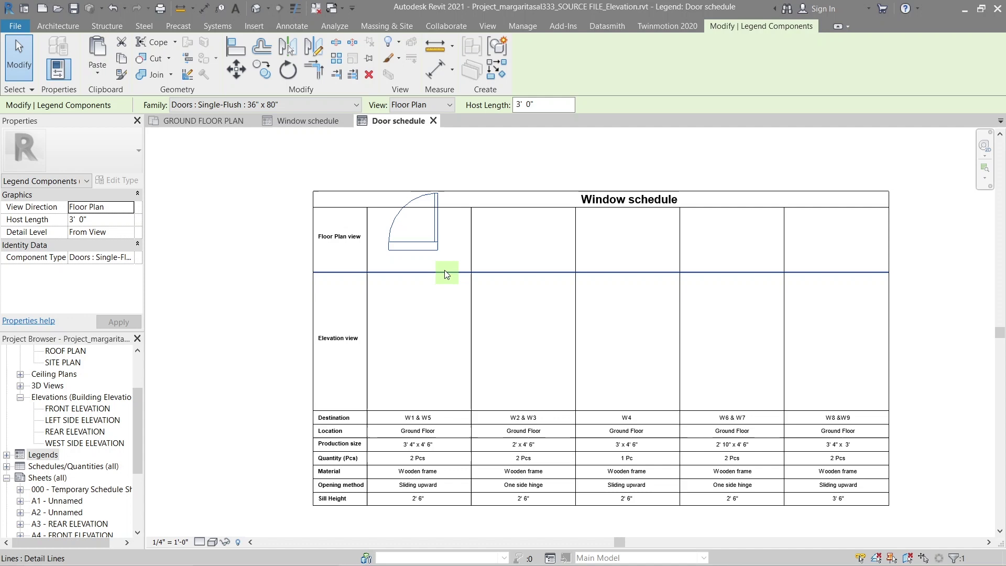
key(c)
key(o)
key(c)
key(o)
click(430, 250)
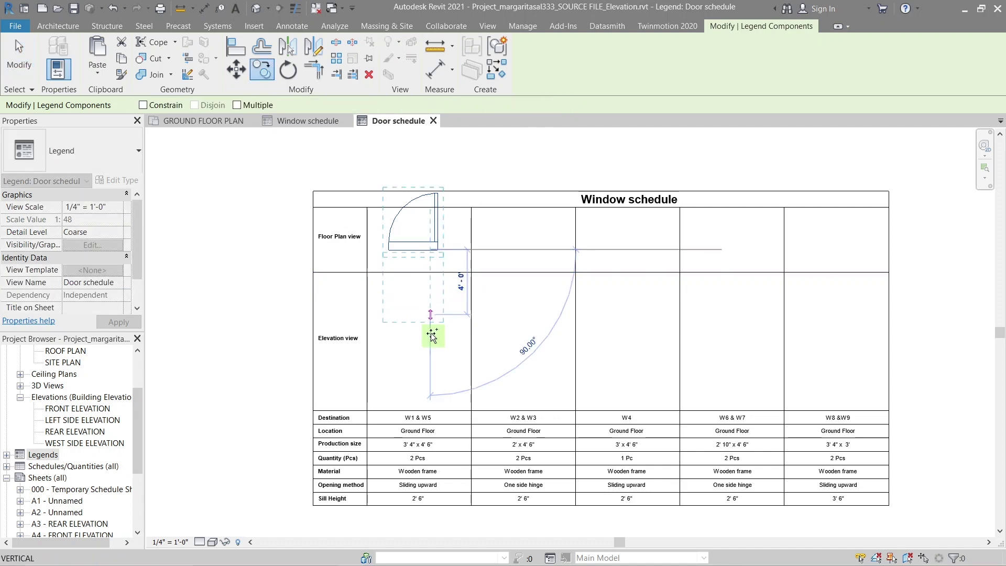
click(431, 369)
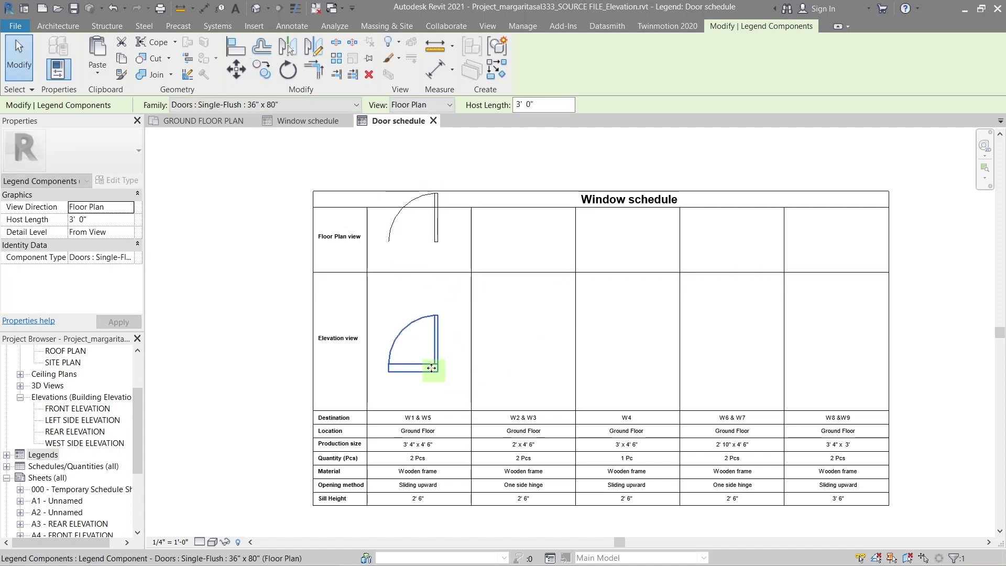
- Set the copied door symbol to the Elevation : Front view
click(411, 105)
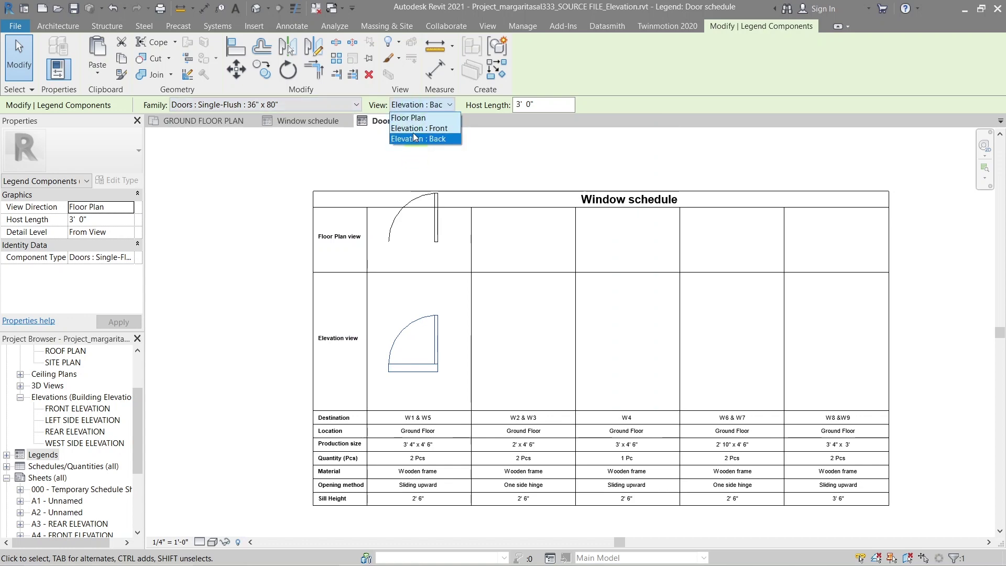
click(416, 131)
click(484, 171)
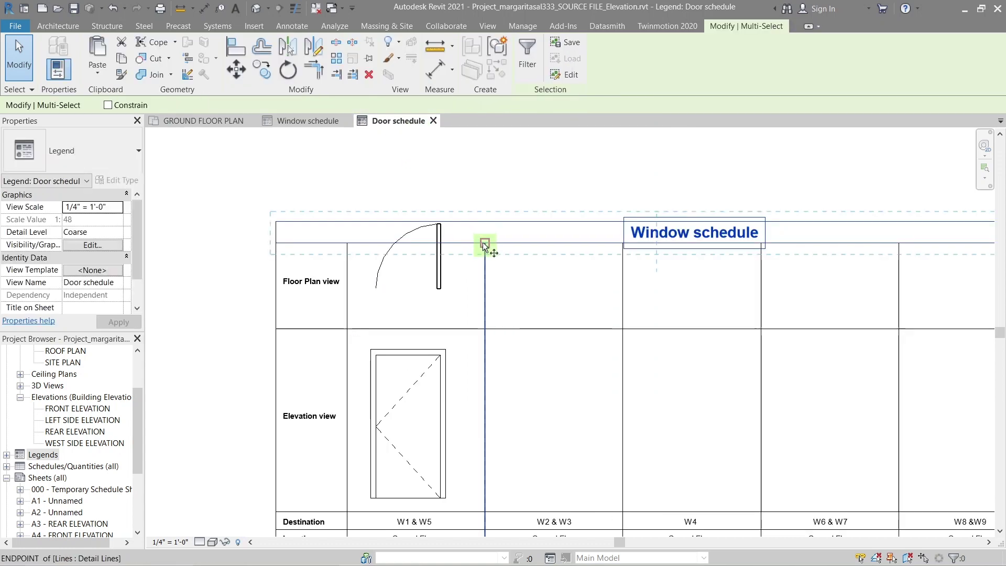
- Move the table's title row lines and title text upward to make the Floor Plan view row taller
key(m)
key(v)
click(484, 245)
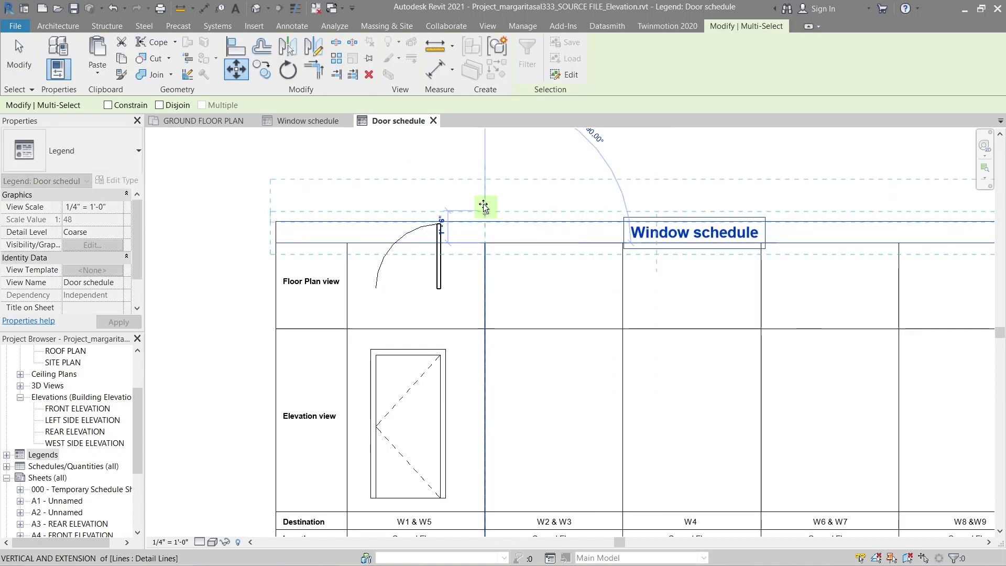
click(482, 193)
scroll(450, 227, down, 3)
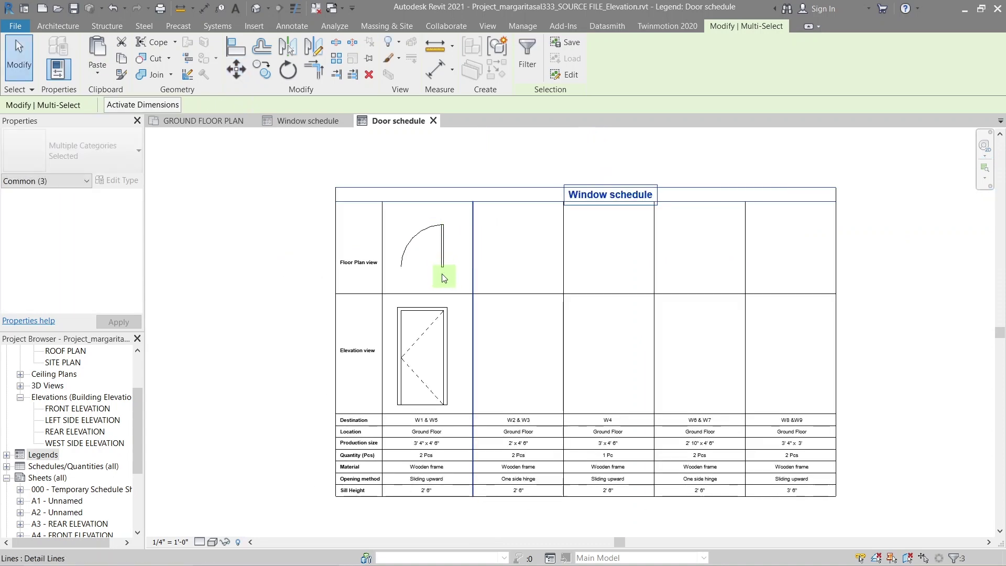
- Move the information rows from Destination to Sill Height downward to make the Elevation view row taller
drag(234, 471, 973, 304)
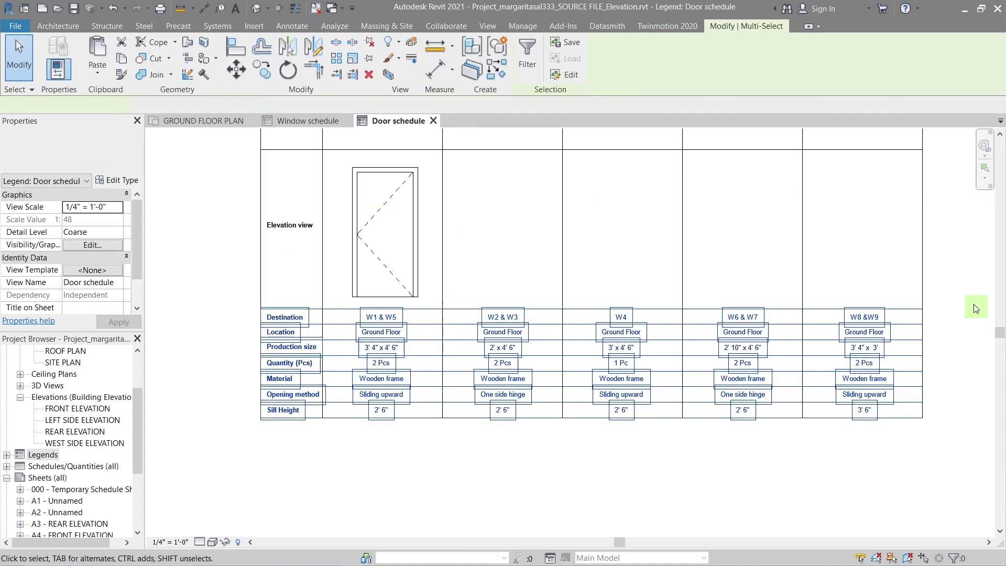
scroll(417, 320, up, 1)
key(m)
key(v)
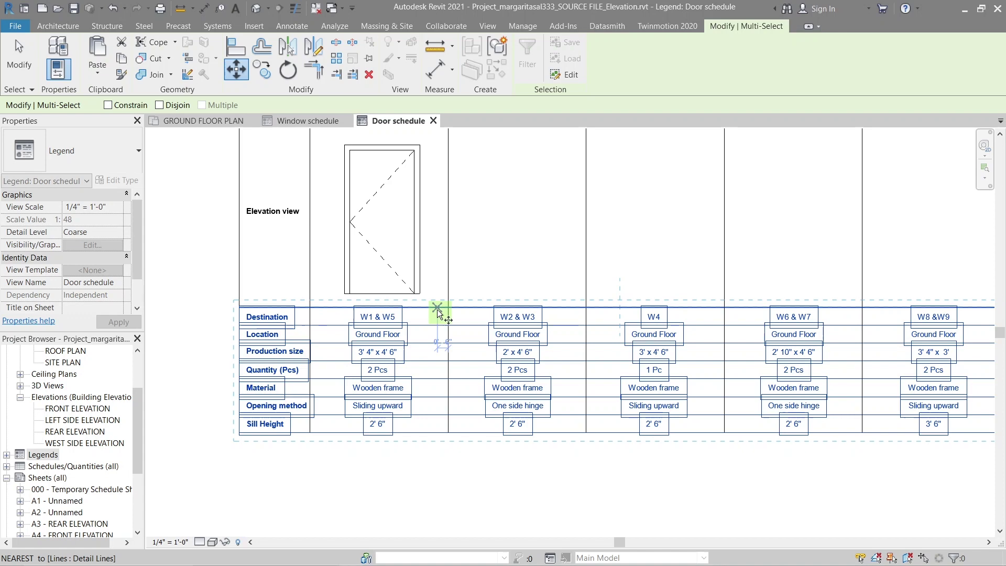
click(437, 309)
click(435, 344)
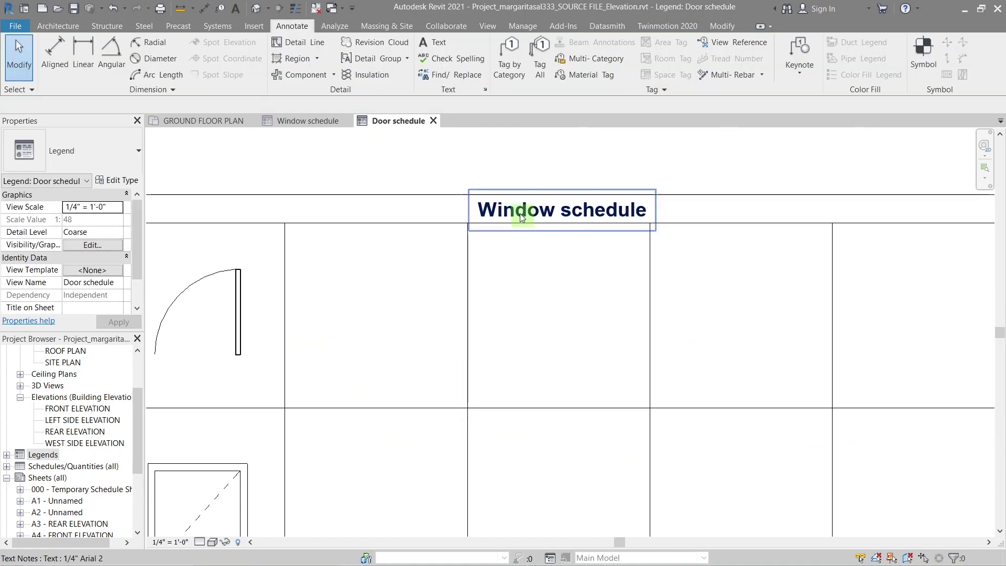
- Change the copied table's title to Door schedule
double_click(552, 210)
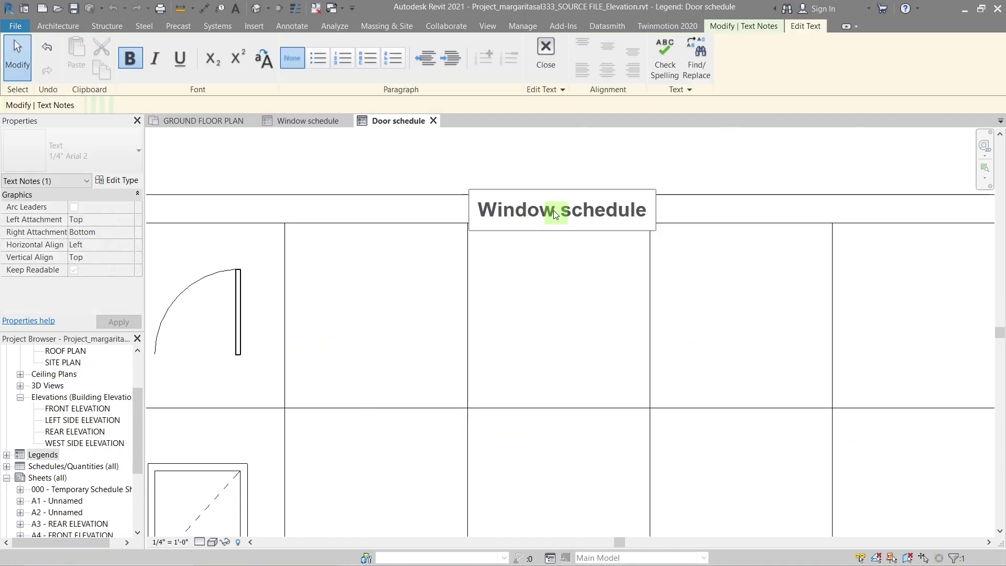
drag(546, 211, 458, 212)
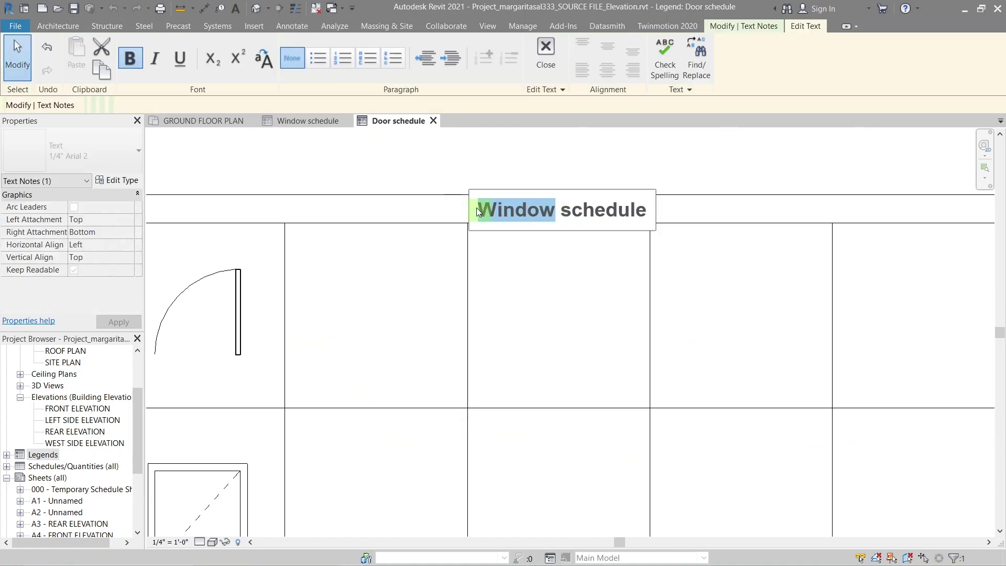
text(D)
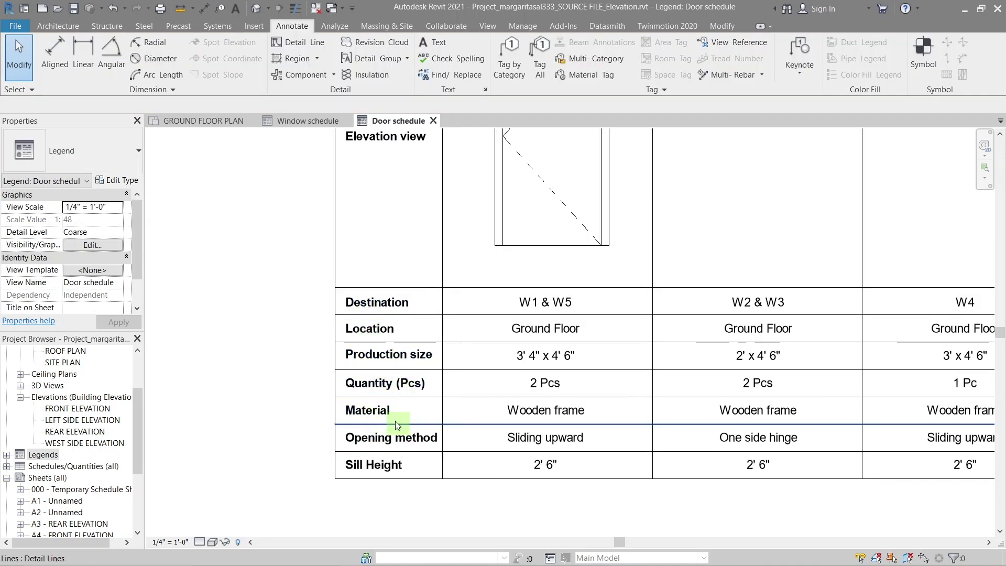
- Delete the Sill Height row's texts and its bottom border line from the door table
scroll(311, 412, down, 3)
drag(265, 500, 973, 423)
key(Delete)
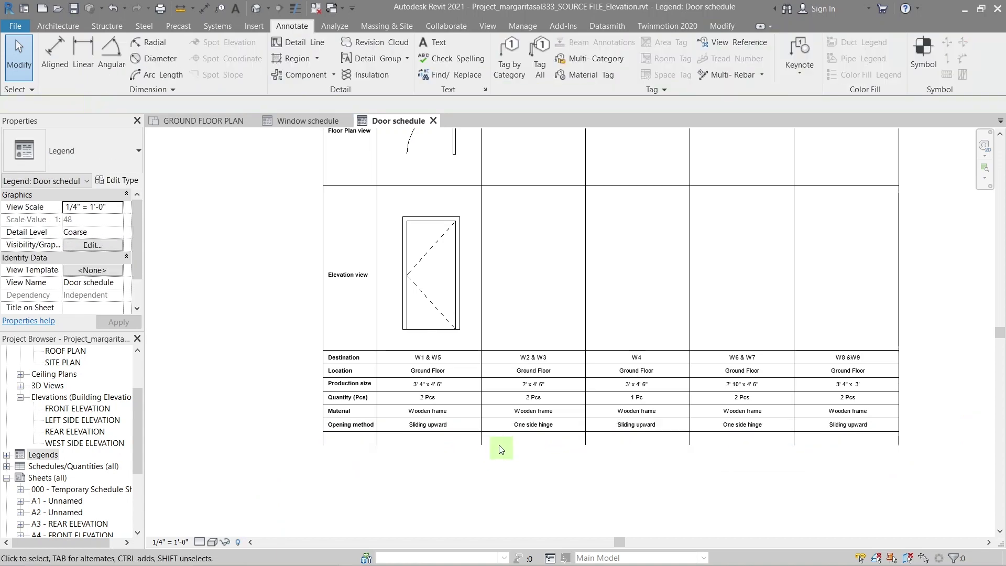
- Trim the seven vertical table lines to the horizontal line below the Opening method row
key(t)
key(m)
click(494, 432)
click(481, 419)
click(377, 417)
click(322, 414)
click(585, 408)
click(692, 402)
click(794, 406)
click(898, 409)
key(Escape)
key(Escape)
- Add aligned dimensions for the door elevation's inner opening height and overall frame height beside the symbol
scroll(380, 229, up, 3)
key(d)
key(i)
click(439, 459)
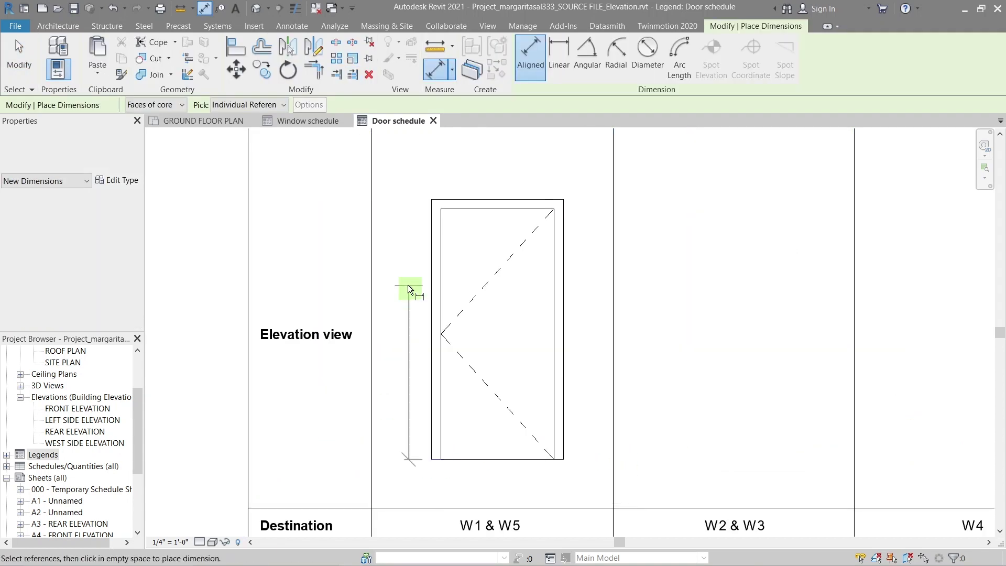
click(446, 207)
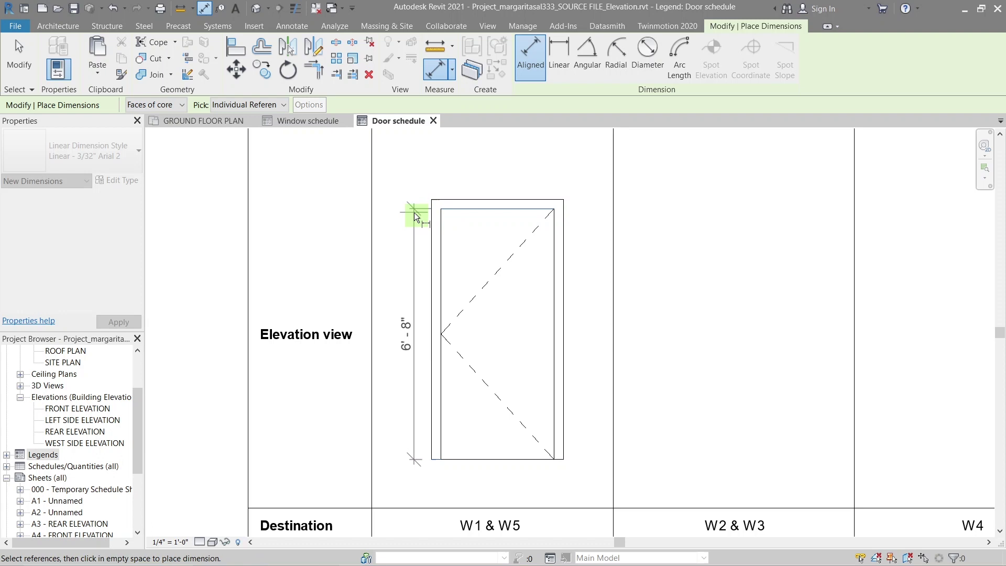
click(414, 211)
click(414, 213)
click(441, 193)
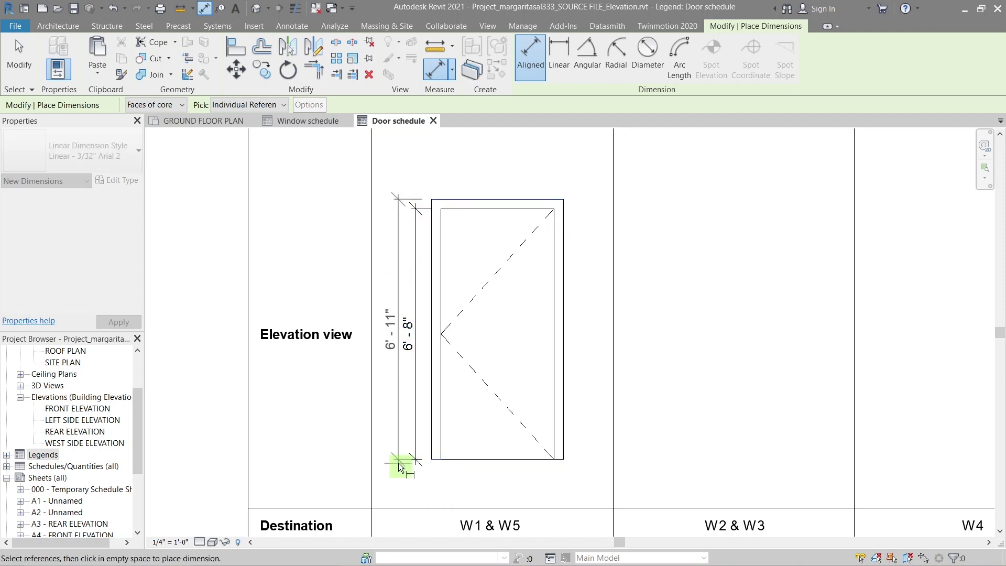
scroll(451, 335, down, 1)
- Add aligned dimensions for the door elevation's inner opening width and overall frame width above the symbol
middle_drag(452, 334, 452, 410)
click(443, 319)
click(542, 315)
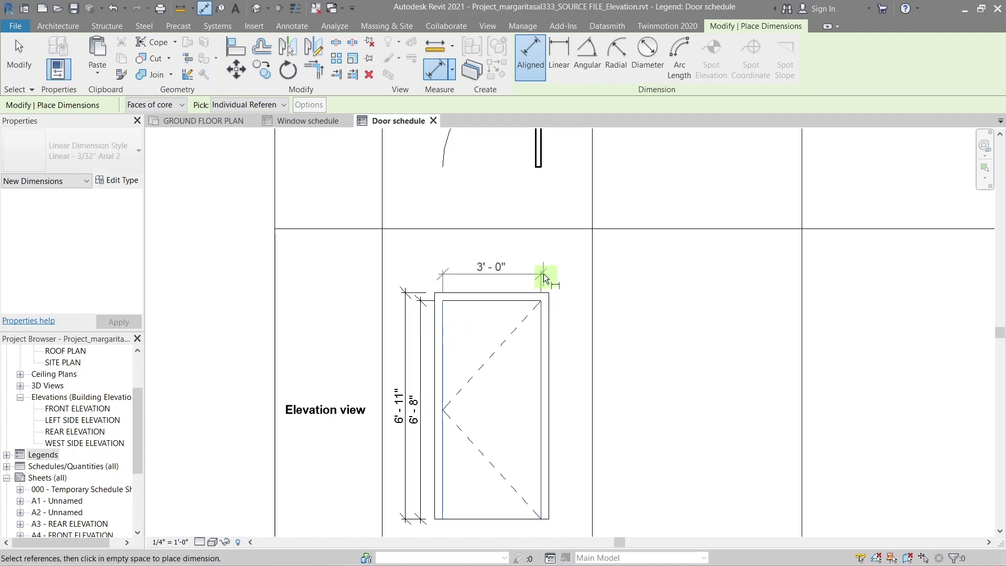
click(544, 281)
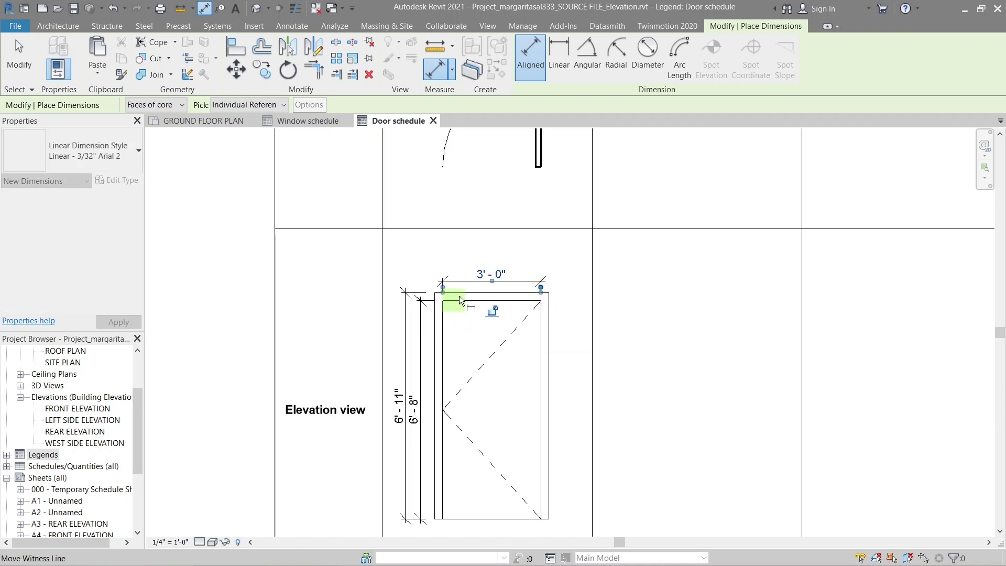
click(548, 298)
click(558, 266)
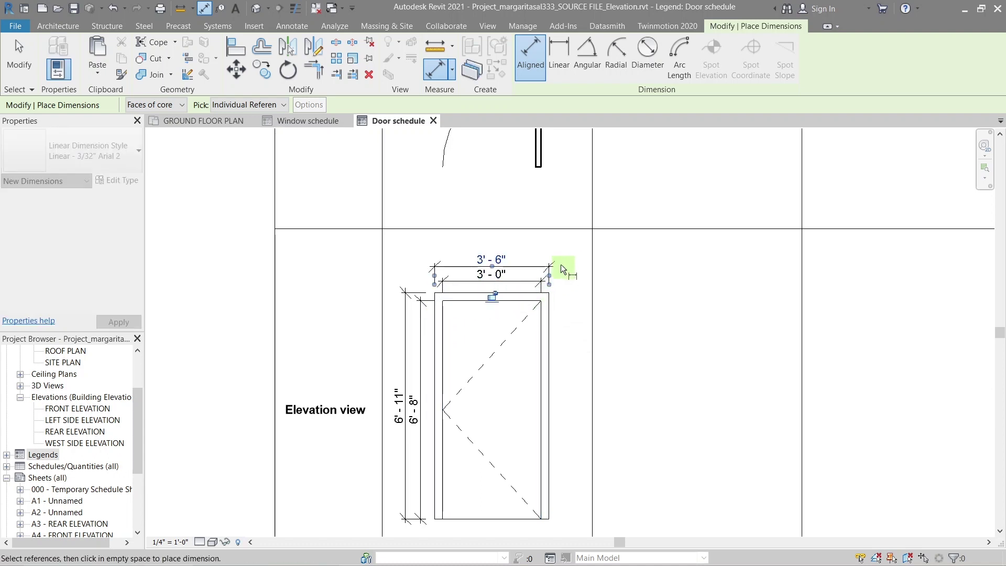
- Add two stacked aligned dimensions for the door's widths below its floor plan symbol
scroll(556, 246, down, 1)
scroll(544, 209, up, 3)
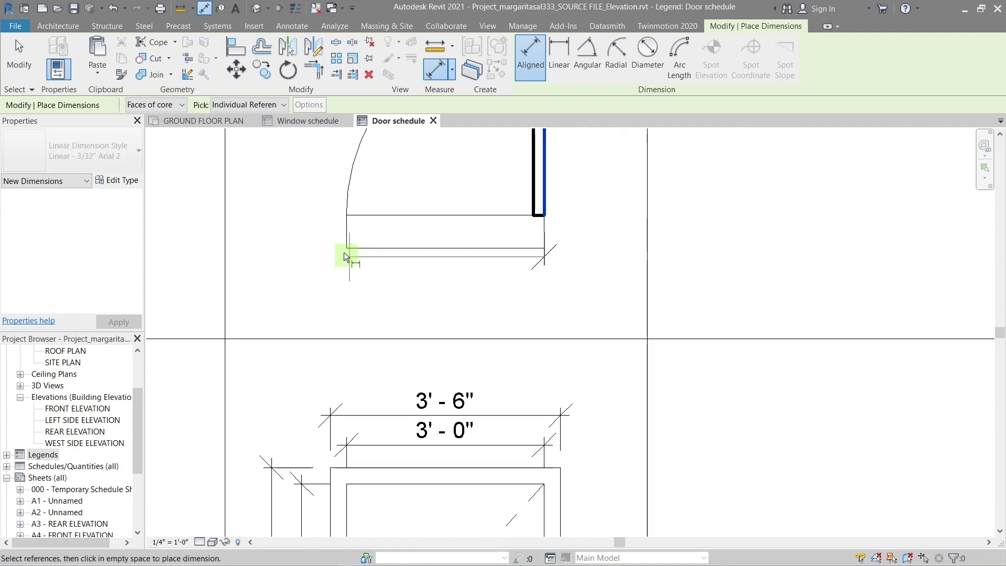
click(344, 253)
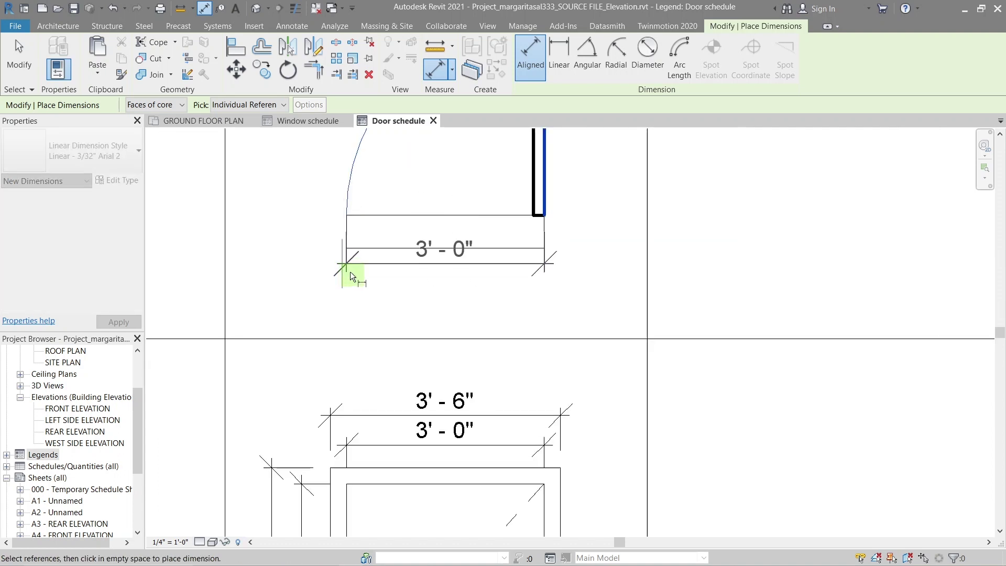
click(429, 281)
key(Escape)
key(Escape)
scroll(412, 272, down, 5)
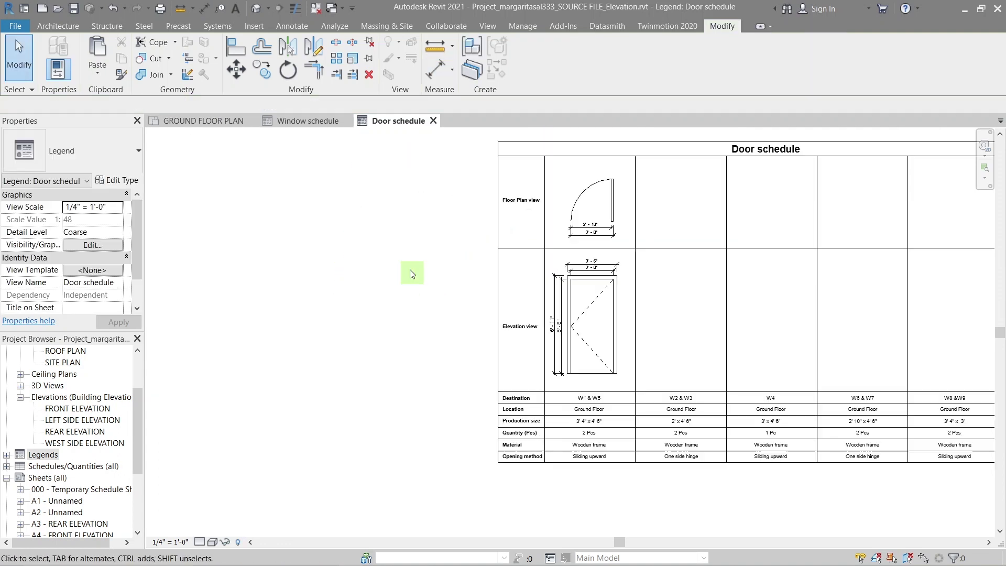
- In the Ground Floor Plan, set the Mark of the two small neighbouring closet doors to D3 and D4
click(206, 125)
scroll(351, 341, up, 4)
key(Escape)
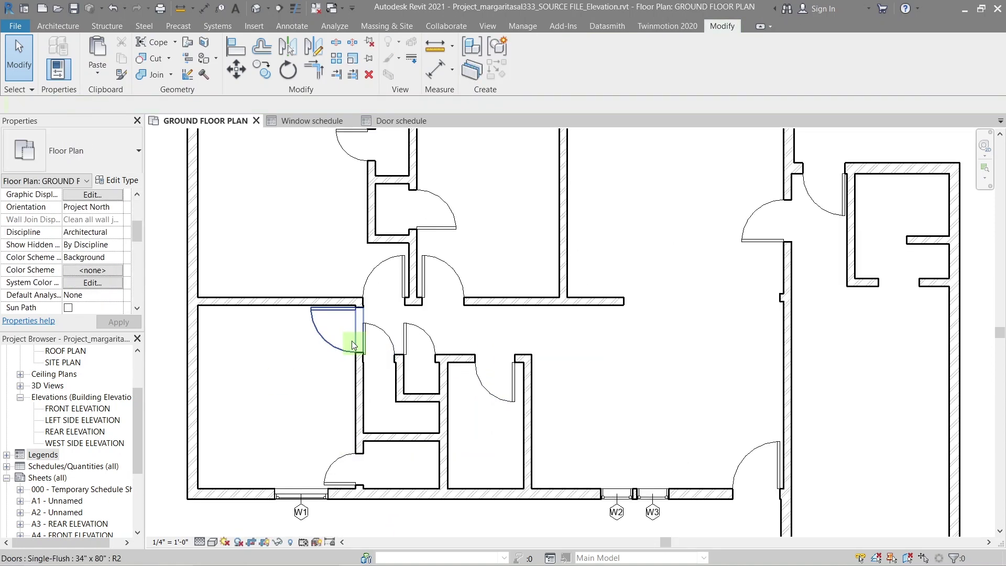
click(414, 338)
scroll(130, 296, down, 5)
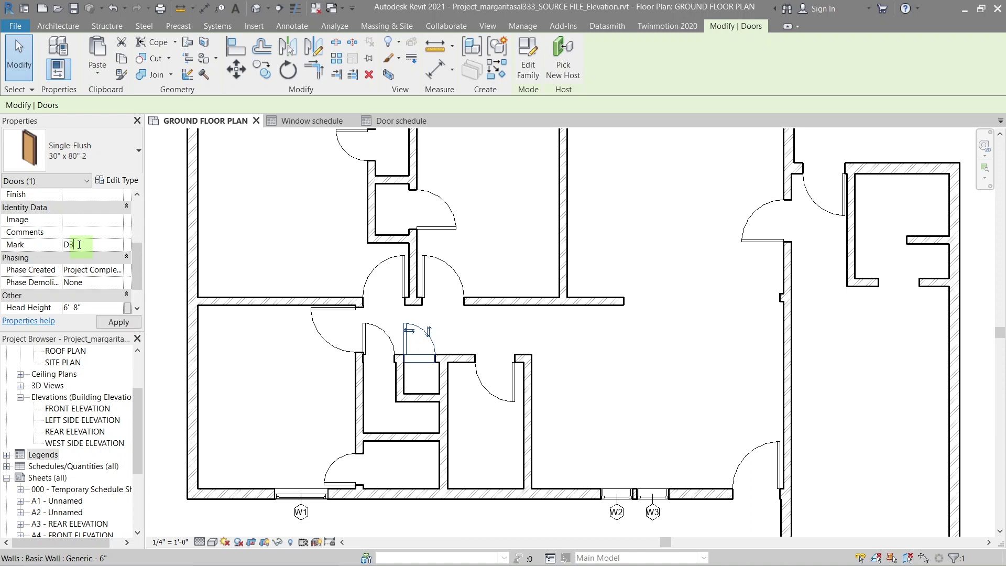
click(380, 357)
click(413, 358)
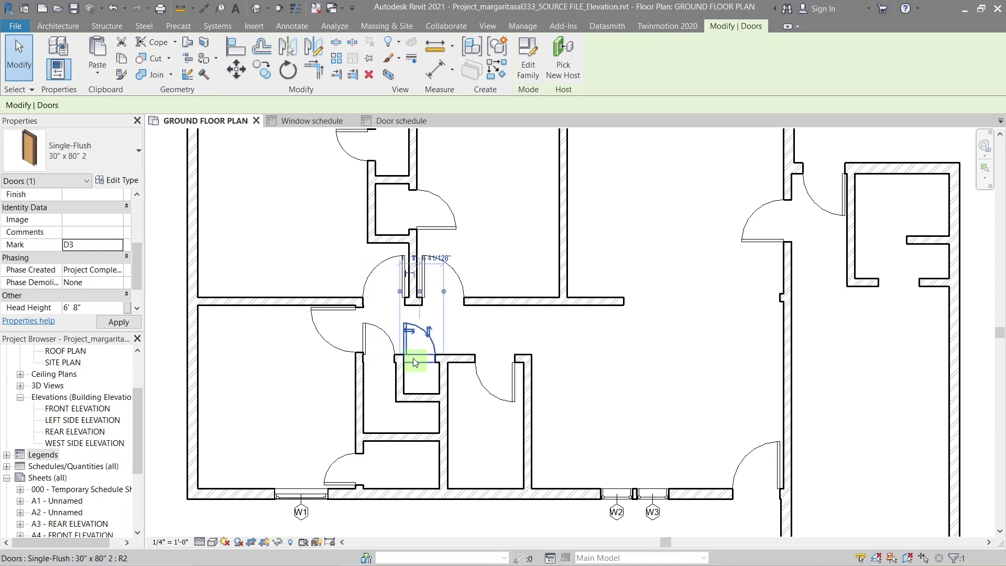
click(87, 248)
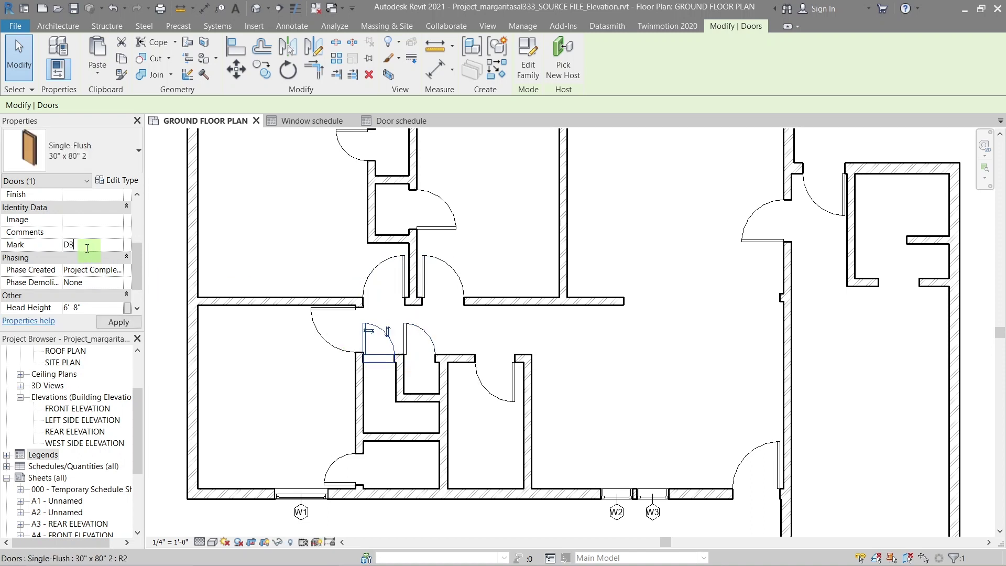
click(320, 376)
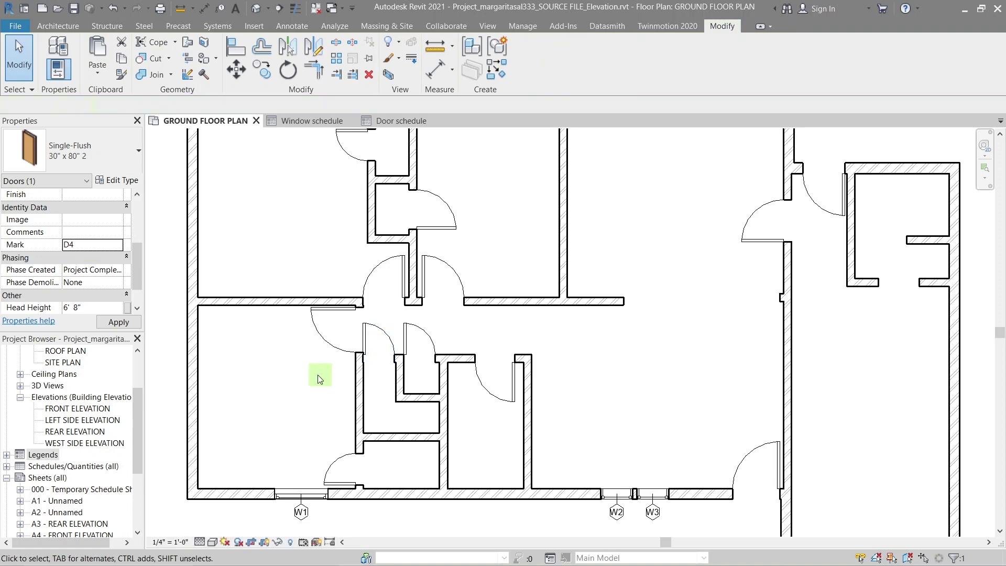
- Set the Marks of the remaining ground floor doors in sequence from D5 to D12
click(346, 330)
click(88, 244)
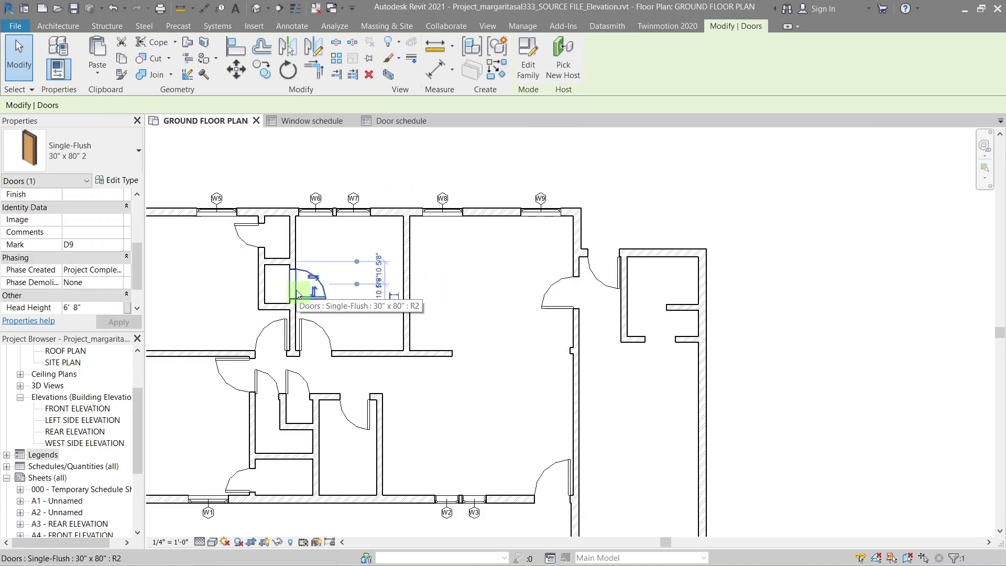
click(605, 259)
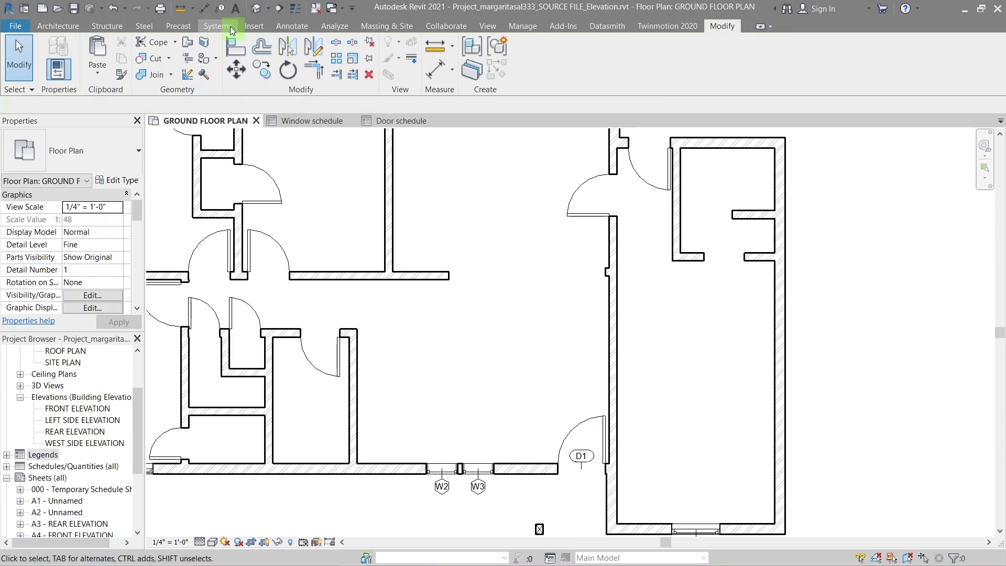
- Tag doors D2 to D12 in the floor plan with Tag by Category
key(t)
key(g)
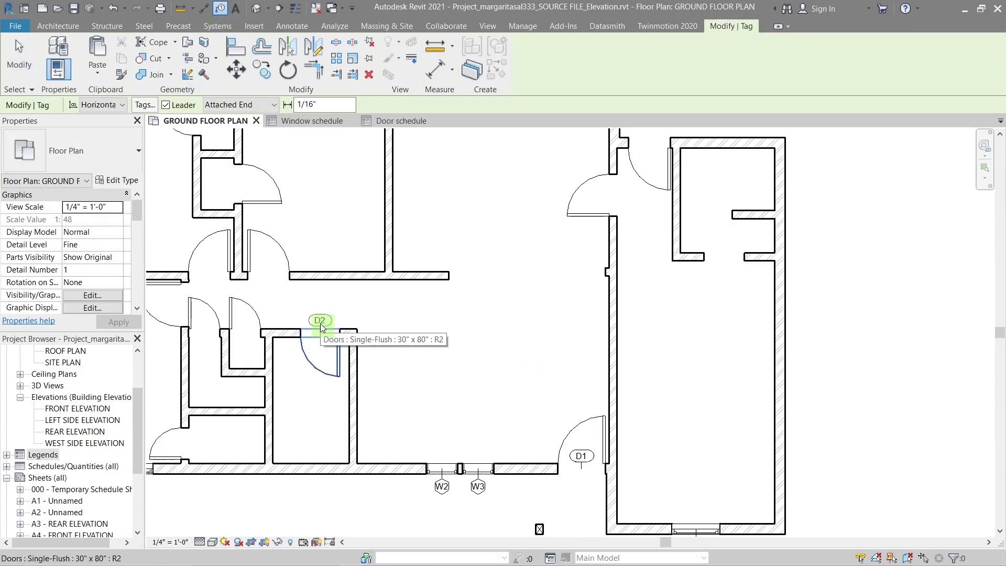
click(321, 328)
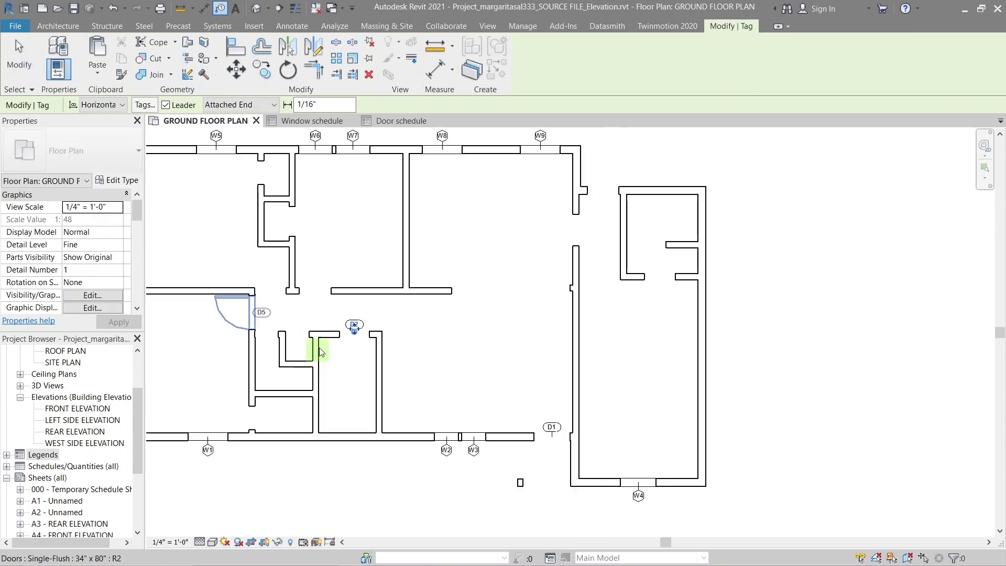
scroll(319, 348, up, 2)
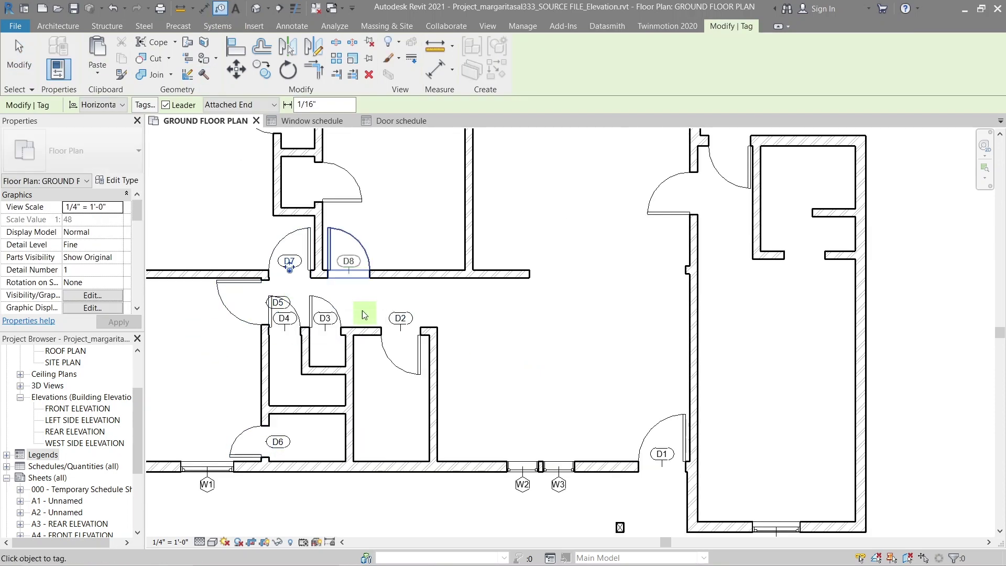
- Move the D3 and D2 door tags down into their wall openings, in line with the D4 tag
ctrl+drag(541, 314, 537, 362)
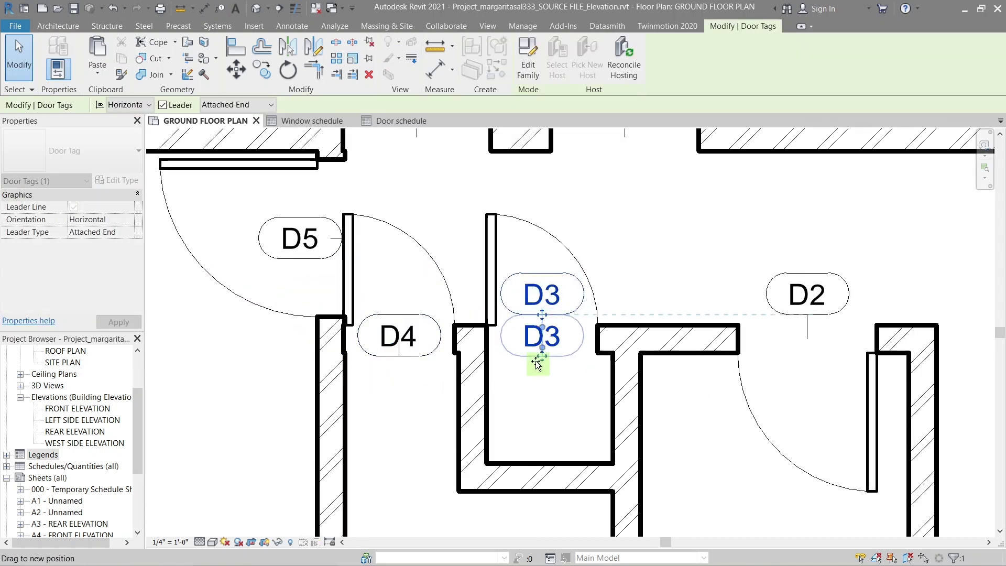
click(647, 273)
scroll(592, 305, down, 2)
click(592, 305)
drag(574, 319, 574, 346)
click(645, 285)
scroll(644, 286, down, 2)
scroll(368, 274, up, 3)
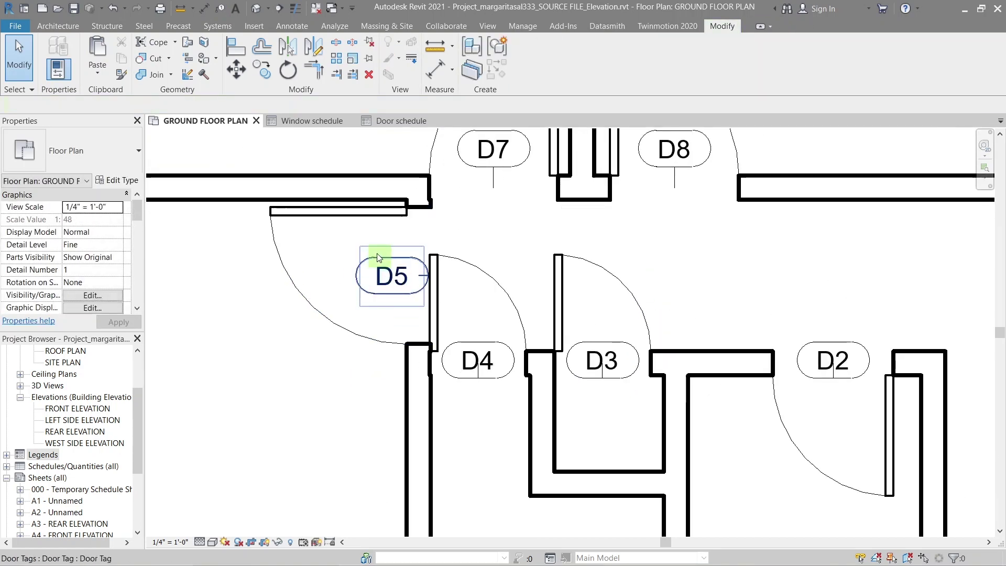
- Try a vertical orientation for the D5 door tag
click(354, 260)
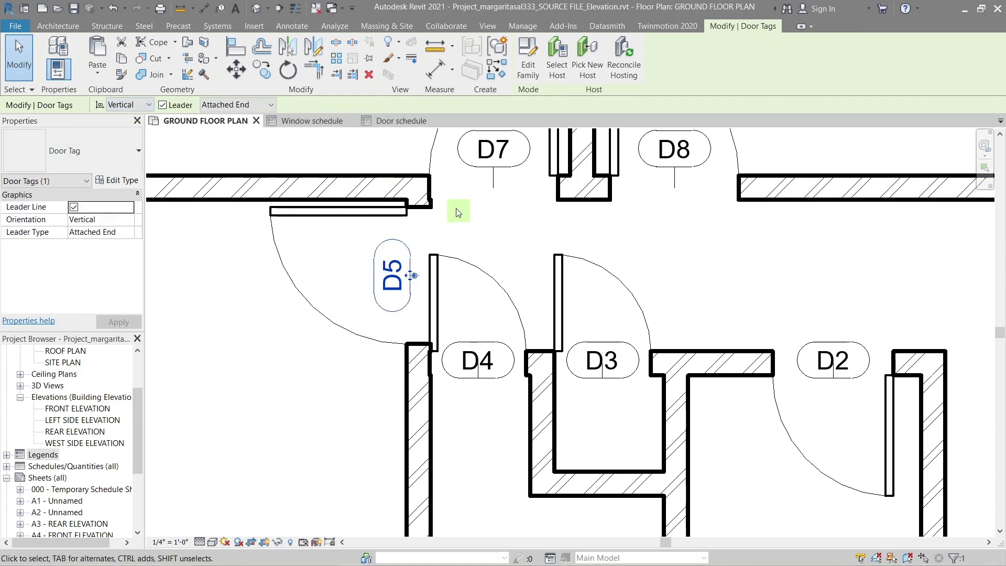
scroll(461, 207, down, 3)
click(509, 399)
scroll(384, 452, down, 1)
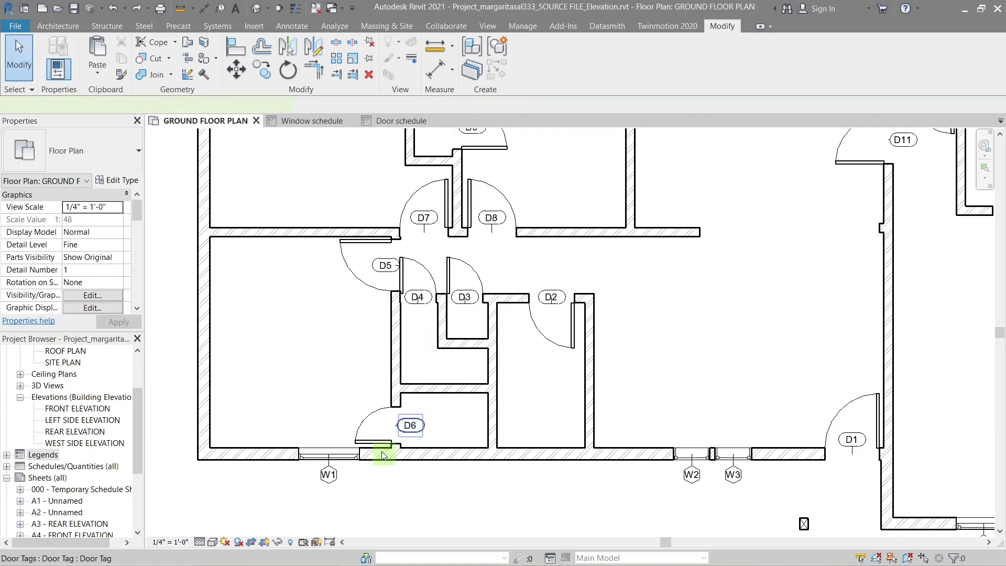
- Move the D6, D9, D10 and D11 door tags sideways to centre them in their wall openings
click(411, 426)
click(403, 406)
scroll(424, 409, down, 2)
scroll(438, 175, up, 5)
click(410, 229)
drag(535, 380, 507, 381)
click(325, 283)
scroll(325, 283, down, 4)
scroll(681, 315, up, 5)
drag(664, 329, 628, 329)
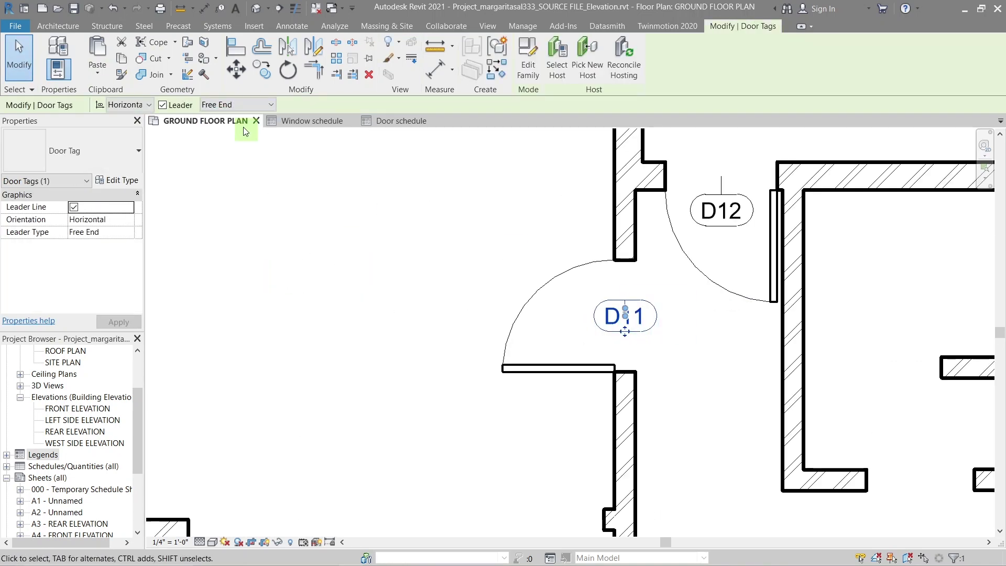
- Select all door tag instances in the floor plan and turn off their leader lines
click(162, 105)
scroll(705, 258, down, 3)
scroll(705, 258, down, 2)
right_click(674, 273)
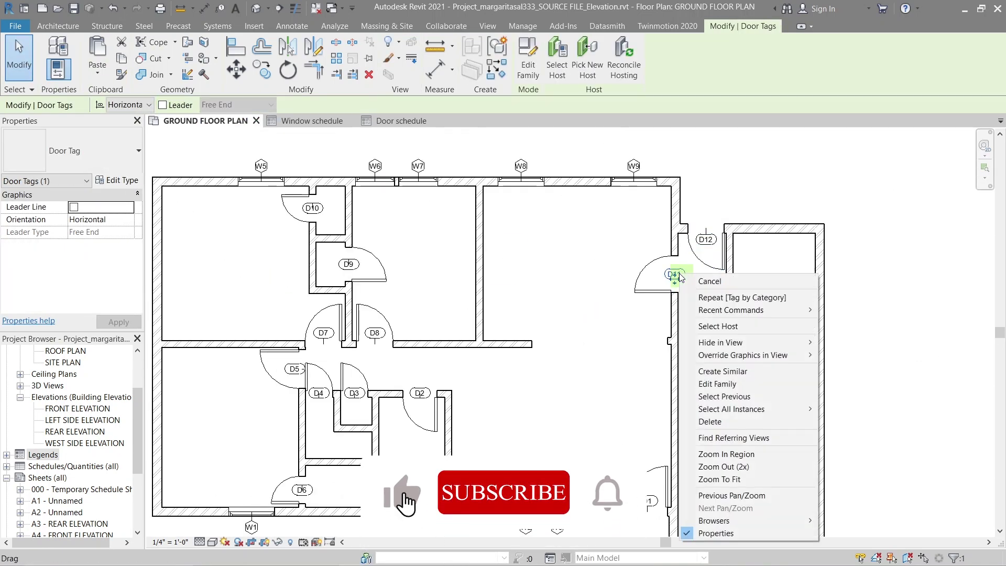
mouse_move(759, 409)
click(862, 414)
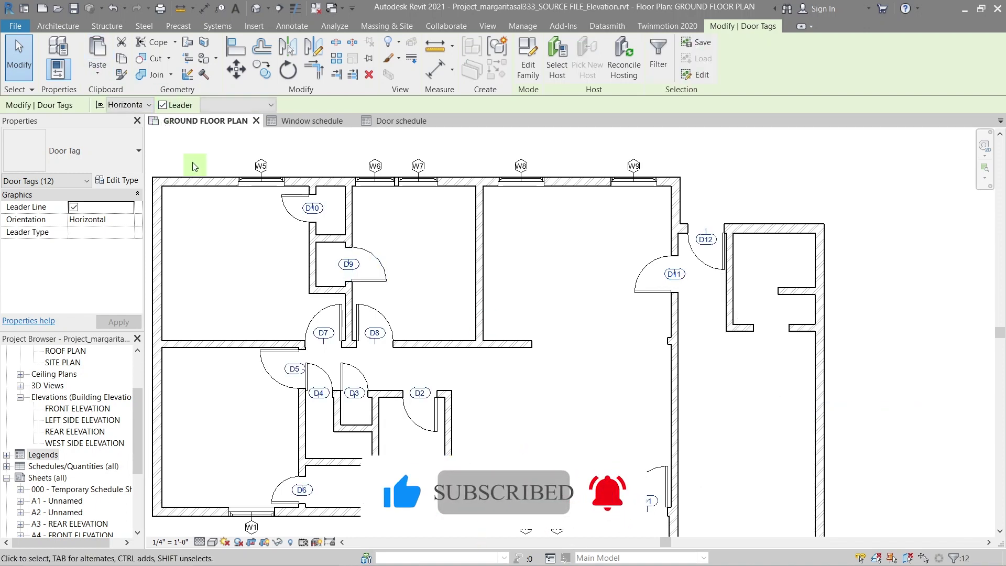
click(167, 108)
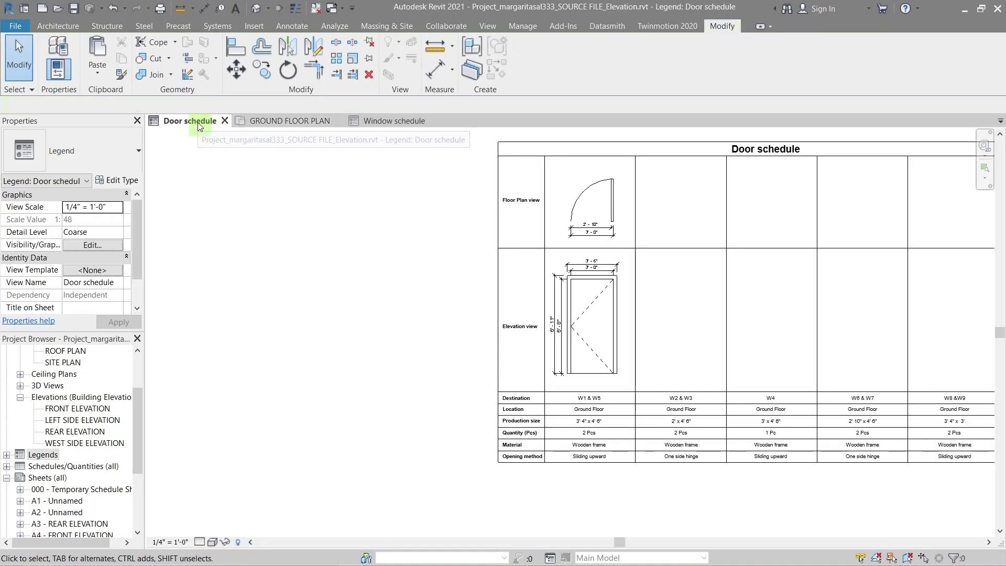
- Place the Door schedule view directly after the Ground Floor Plan view, check its information rows, and return to the floor plan
click(248, 122)
drag(248, 121, 269, 122)
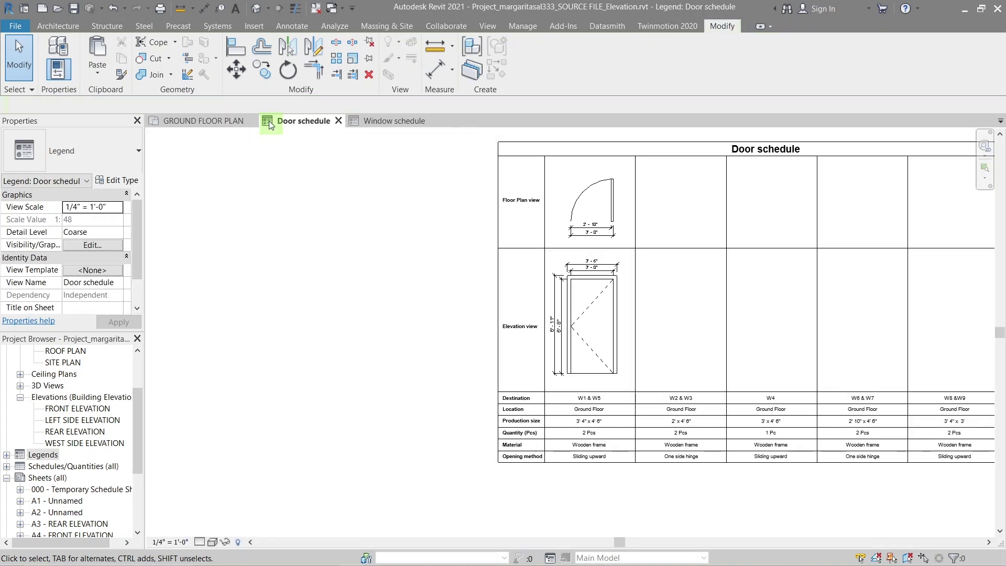
scroll(589, 369, up, 4)
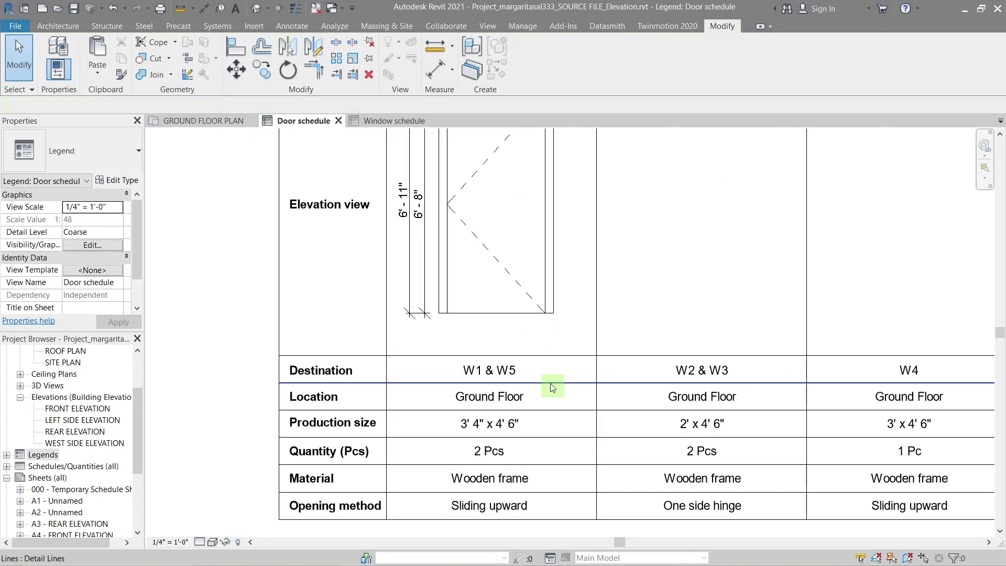
scroll(523, 455, up, 1)
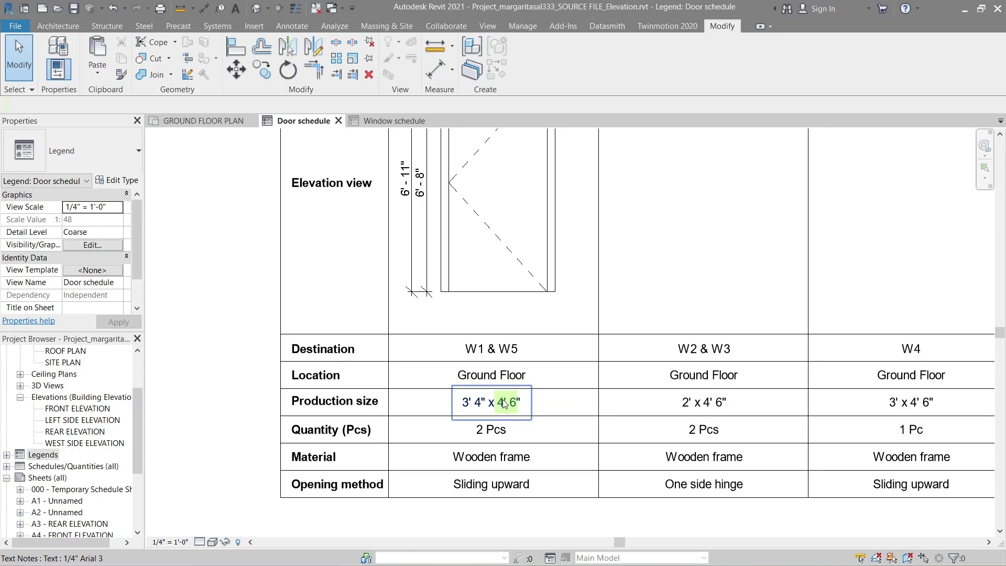
scroll(503, 402, down, 1)
click(213, 120)
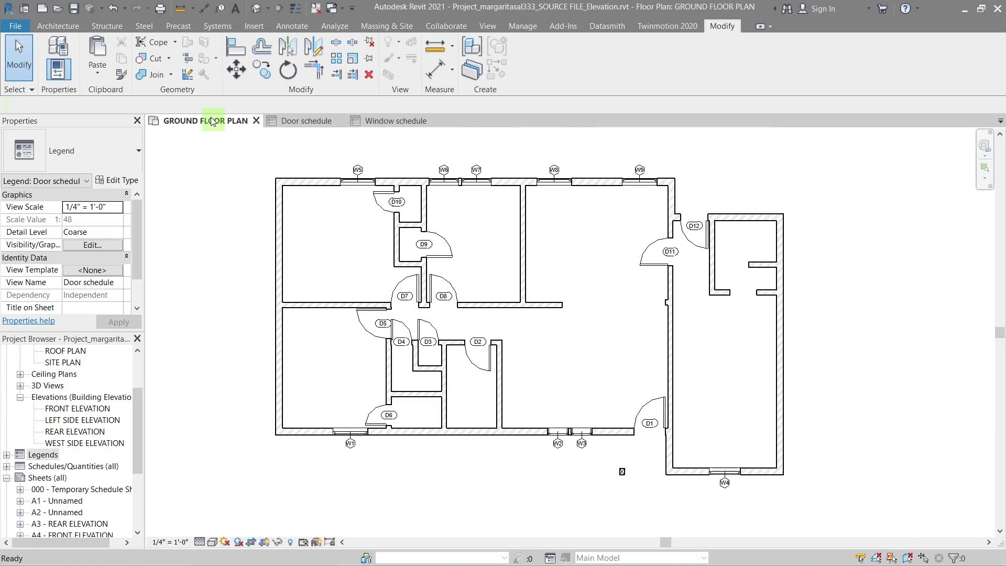
- Check the door types of D1, D5 and D12 in the ground floor plan
click(658, 434)
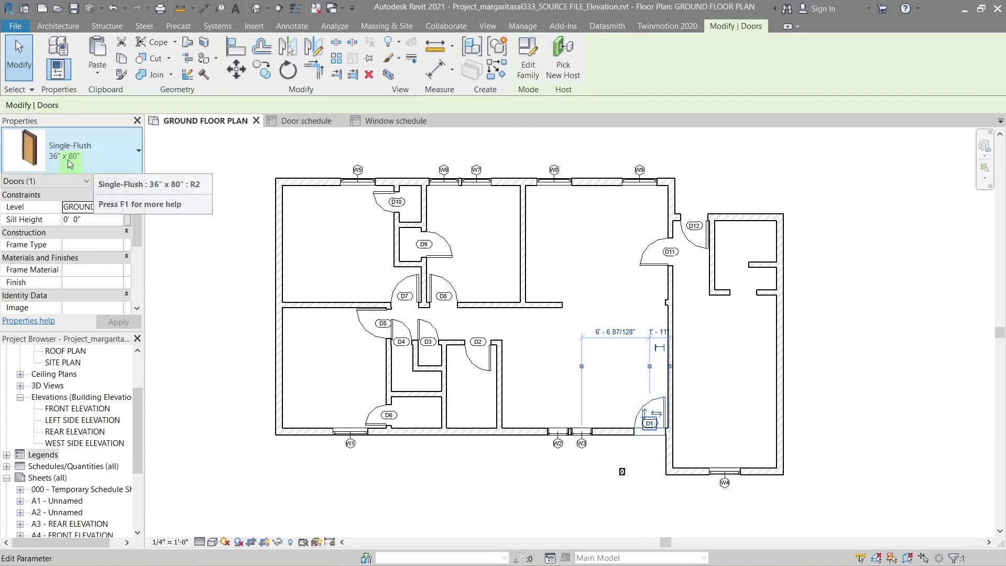
click(388, 319)
click(700, 221)
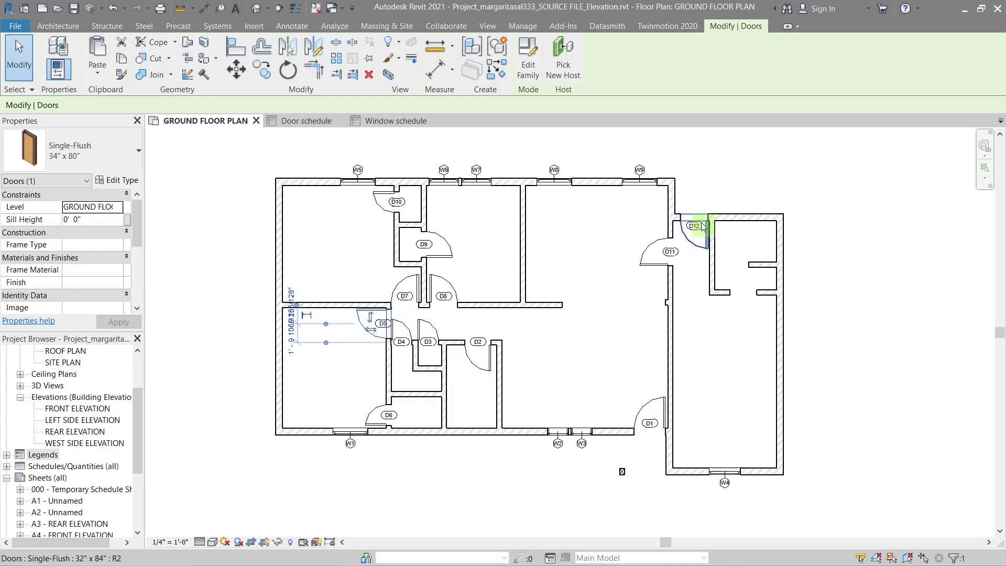
scroll(701, 219, up, 1)
key(Escape)
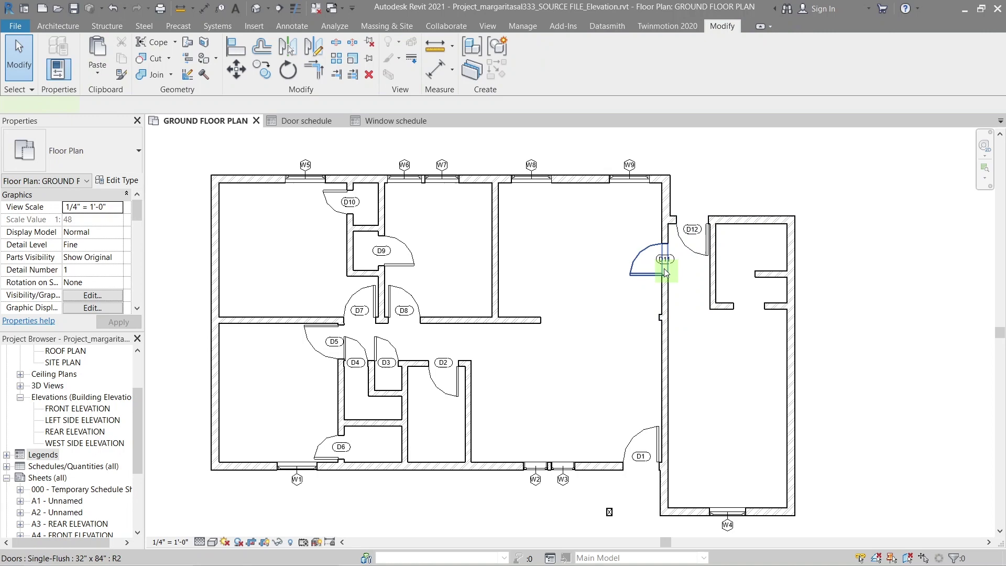
- In the Door schedule legend, change the first column's Destination text to D1
click(303, 122)
scroll(503, 381, up, 1)
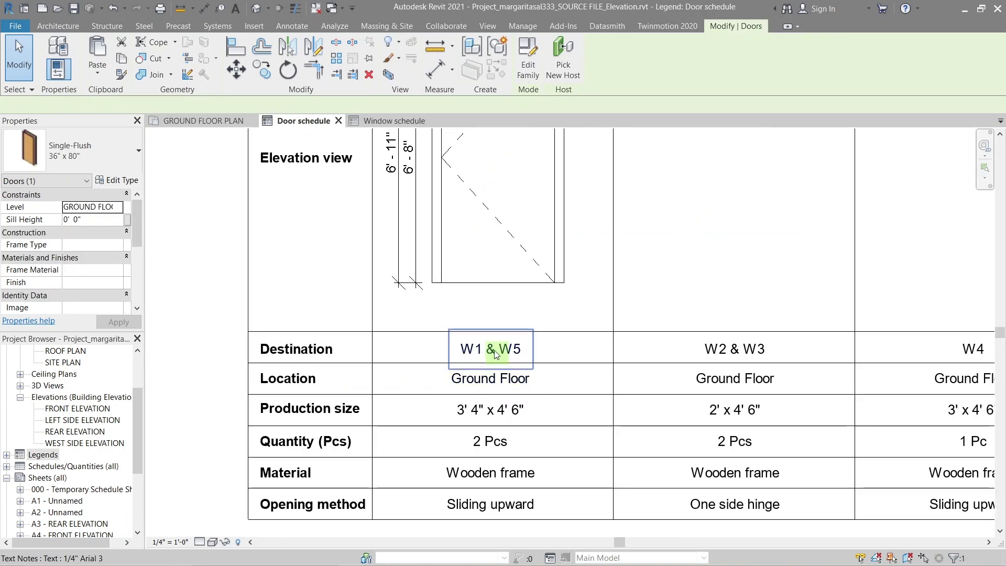
double_click(495, 354)
text(D1)
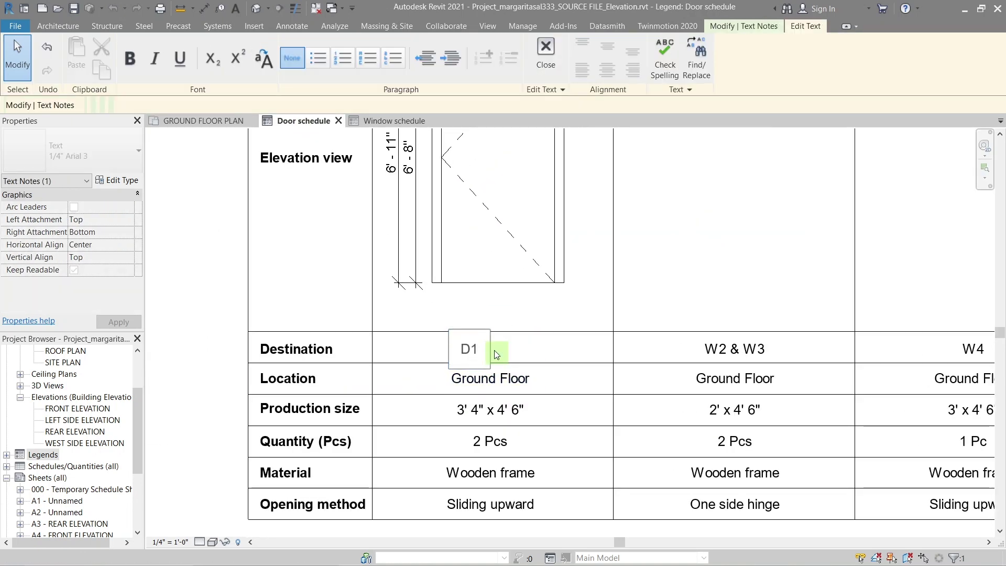
- Set the D1 column's Production size text to 6' 11" x 3' 6"
click(493, 316)
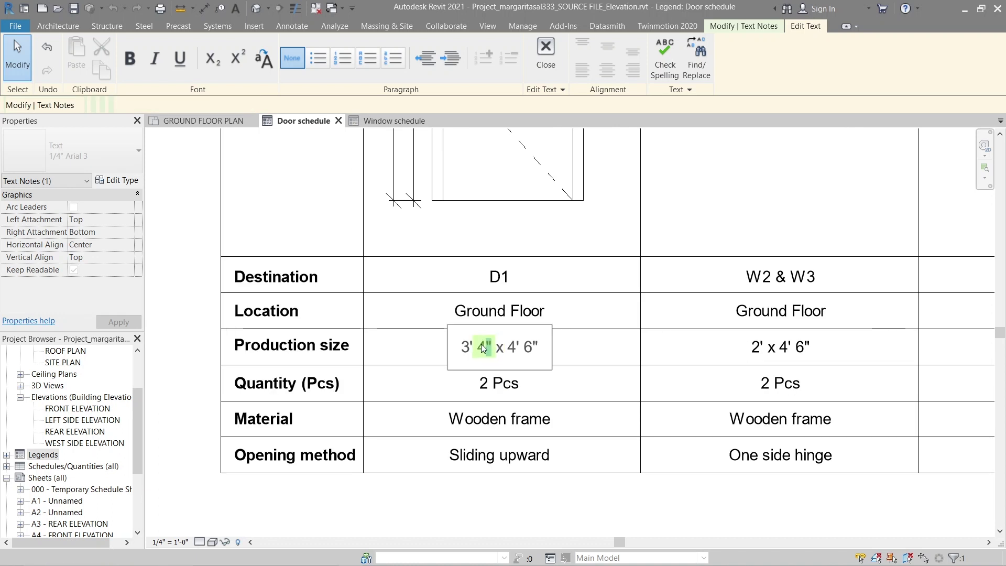
key(BackSpace)
key(BackSpace)
key(BackSpace)
key(BackSpace)
key(BackSpace)
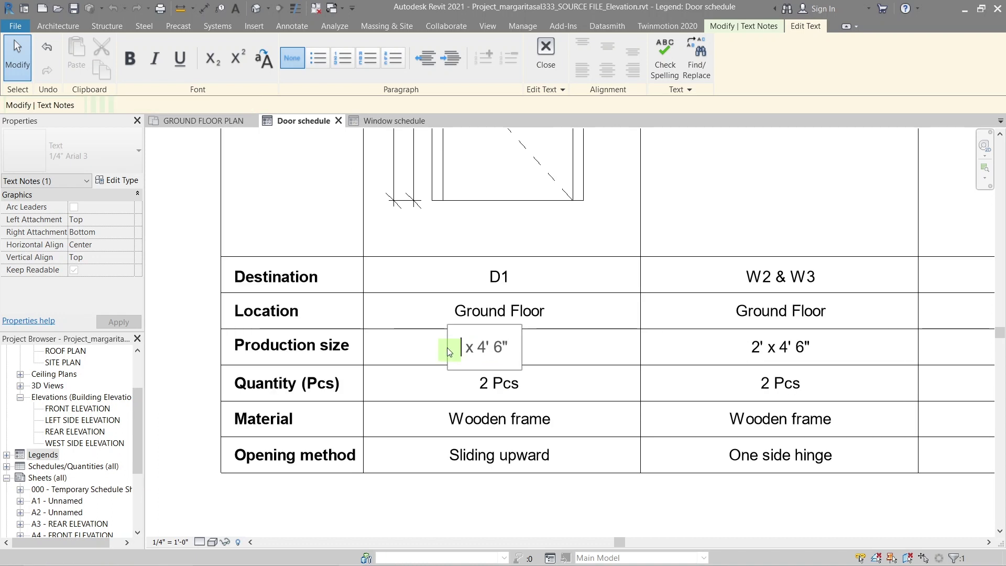
text(6' 11 )
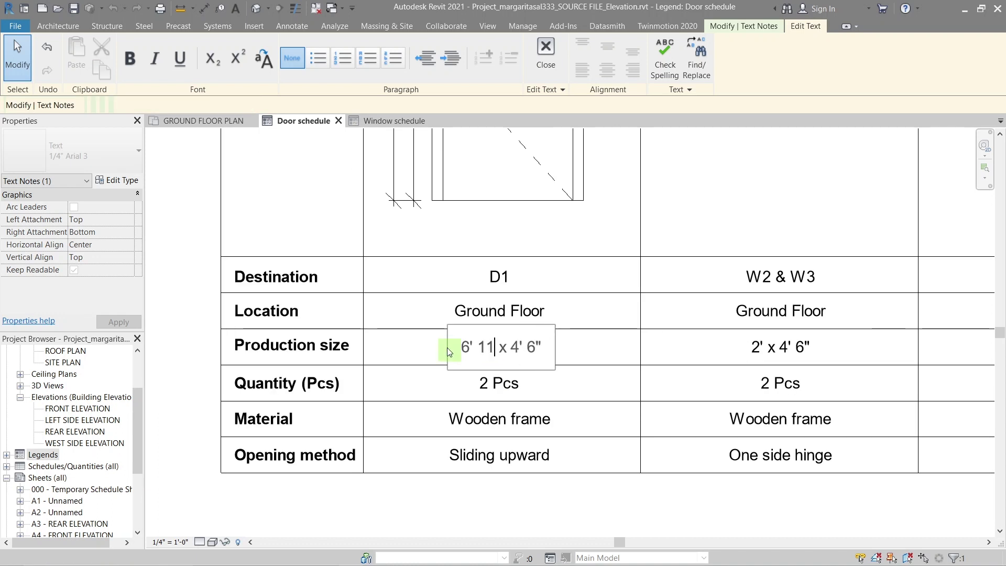
text(")
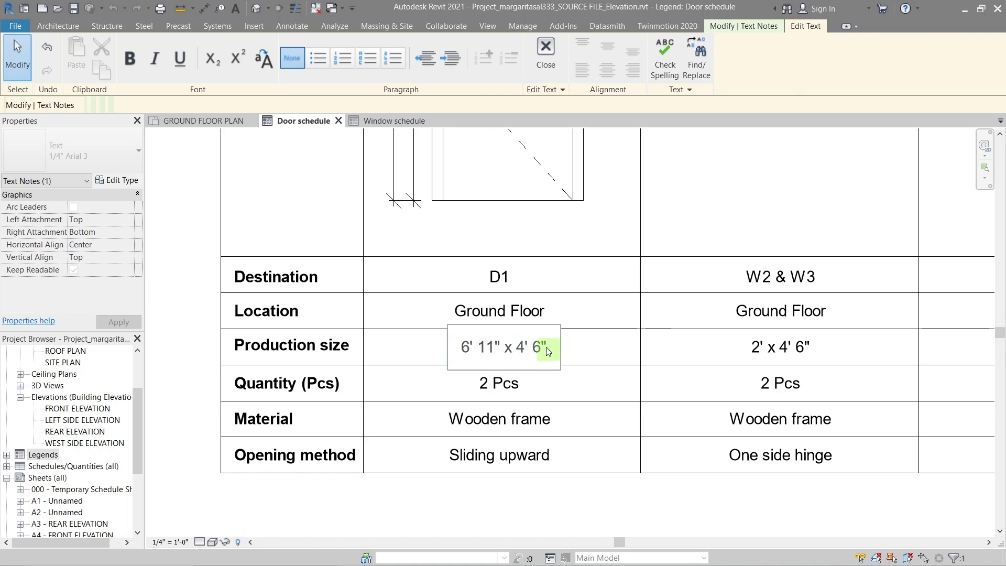
scroll(524, 432, down, 4)
scroll(524, 427, up, 6)
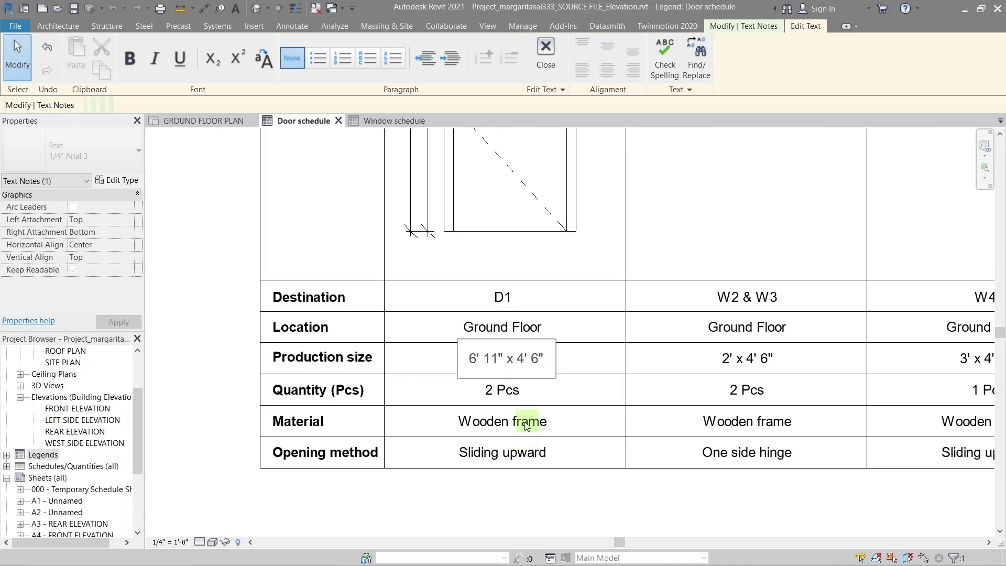
key(BackSpace)
text(3)
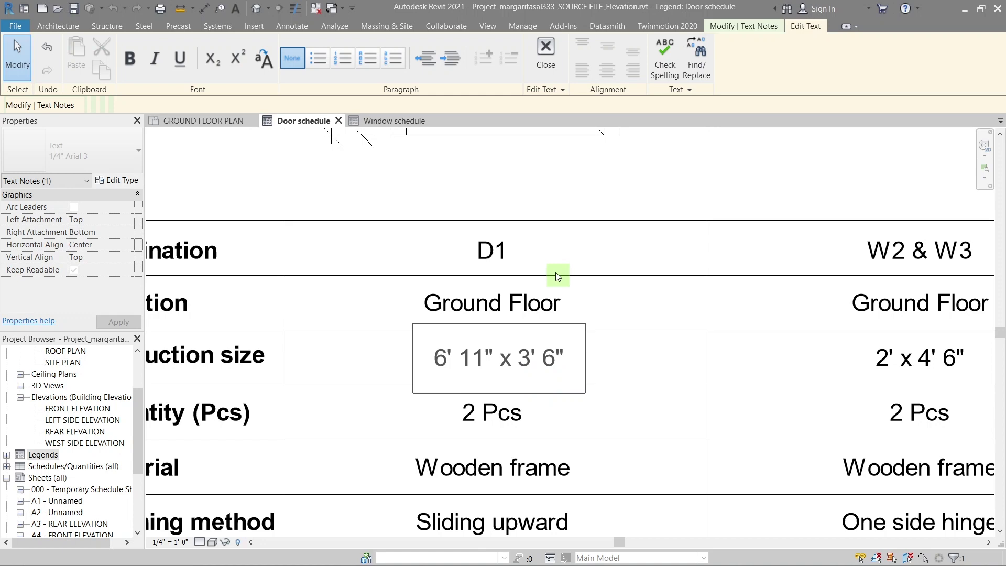
scroll(571, 322, down, 2)
scroll(503, 385, up, 1)
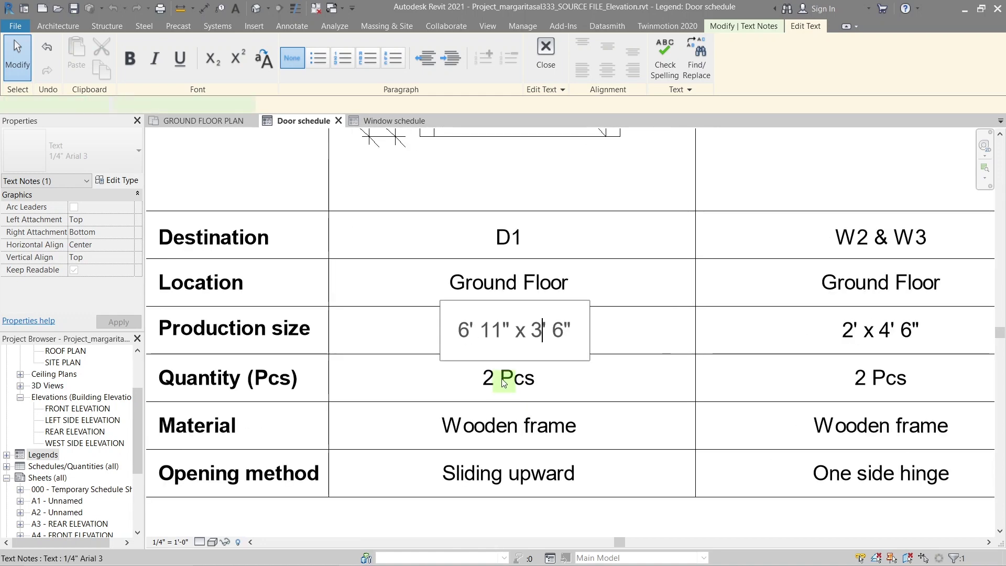
- Change the D1 column's Quantity text to 1 Pc
click(503, 383)
click(495, 385)
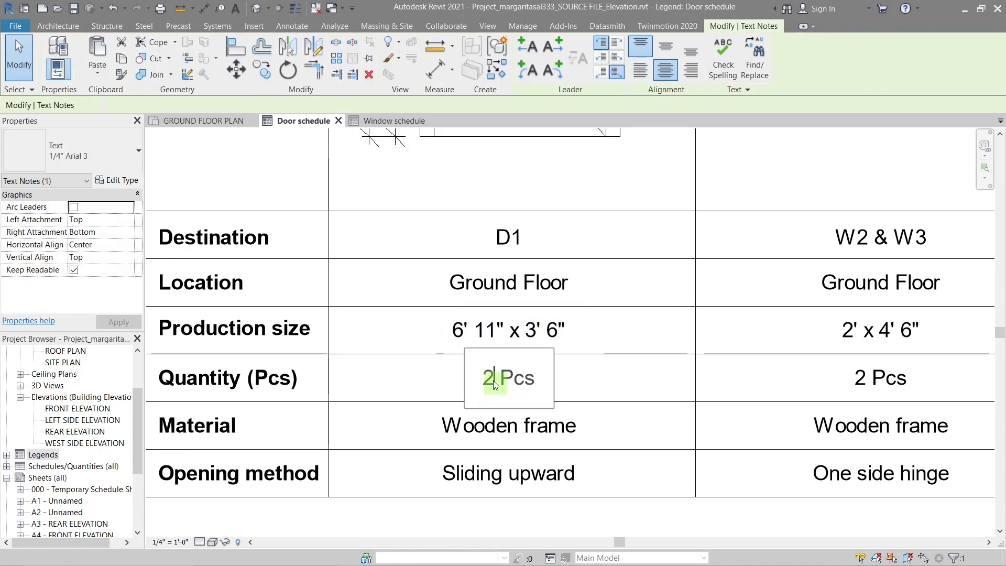
double_click(495, 385)
text(1)
click(530, 382)
key(BackSpace)
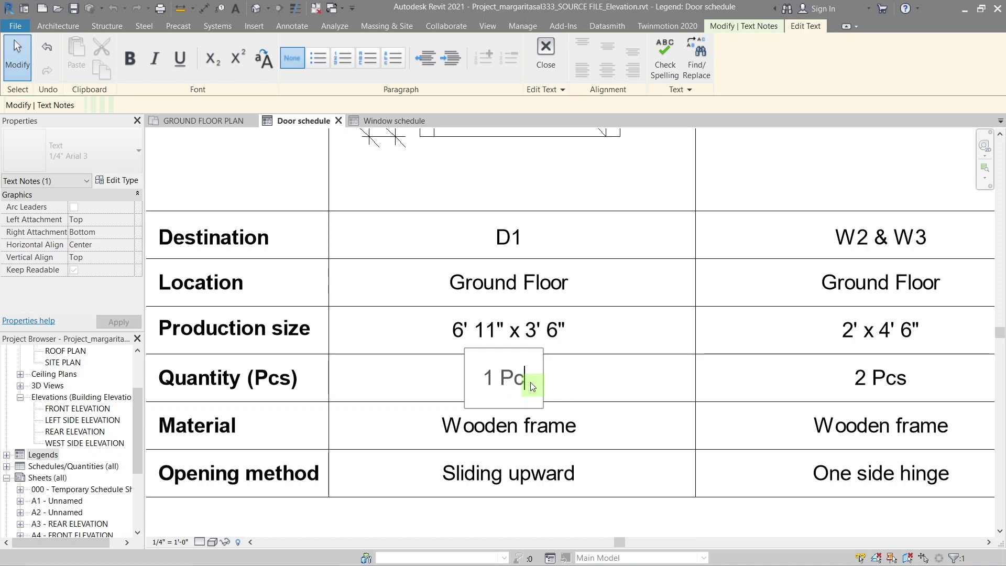
- Set the D1 column's Material to Wood and its Opening method to One side hinge
click(498, 437)
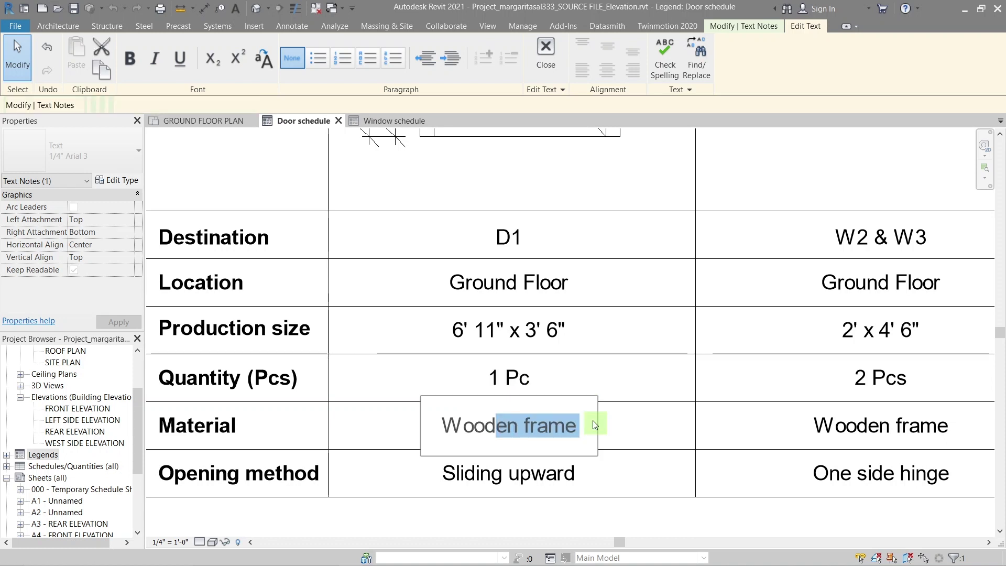
key(BackSpace)
click(592, 420)
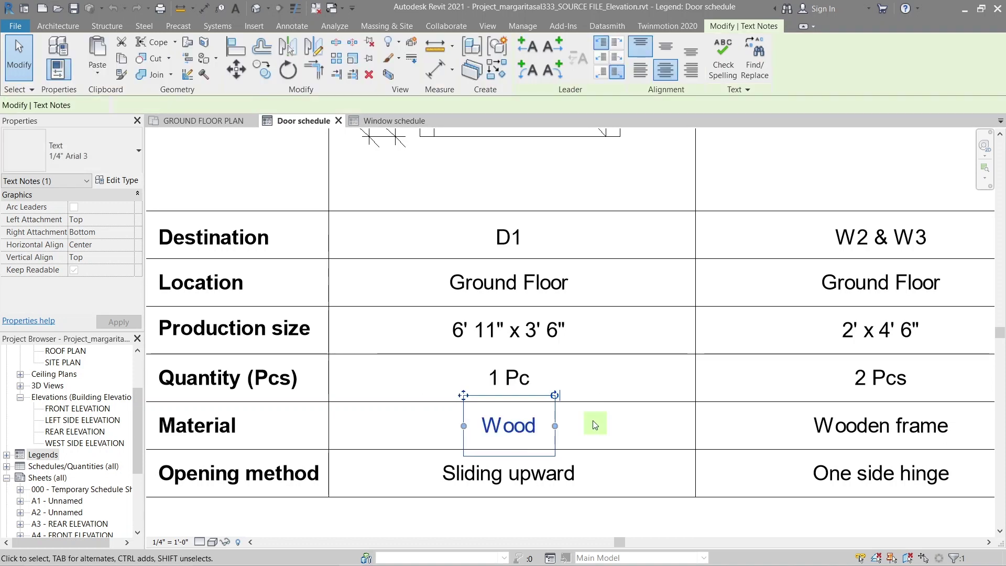
click(550, 477)
click(550, 477)
text(One)
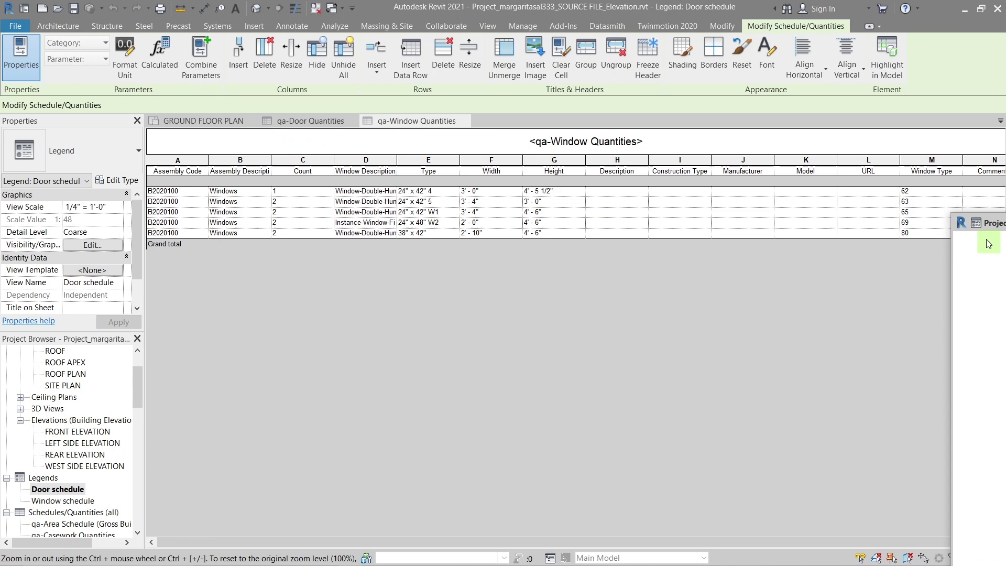
- Dock the Door schedule beside the Ground Floor Plan and place a legend component in the second column's Elevation view cell
drag(1002, 243, 1005, 242)
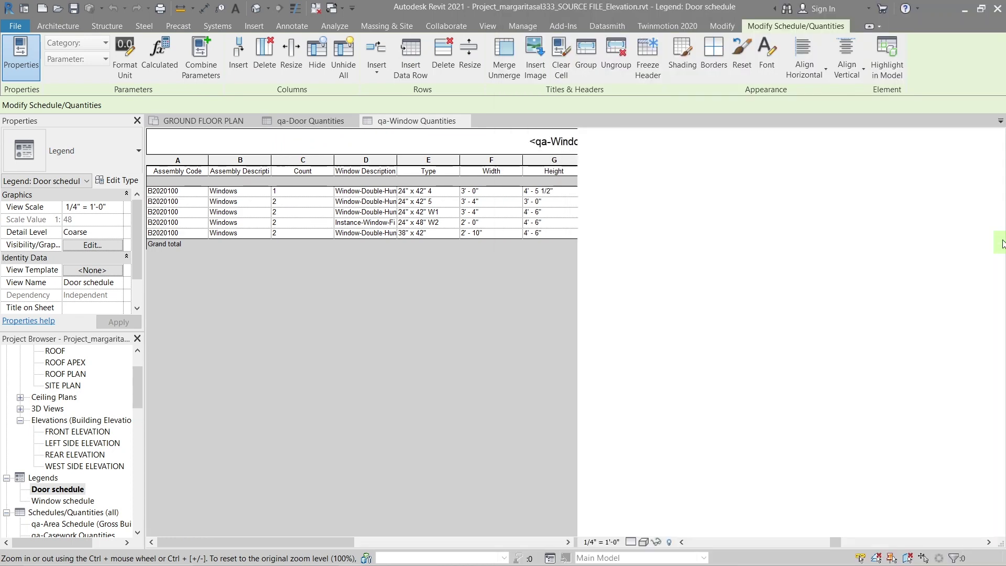
click(186, 121)
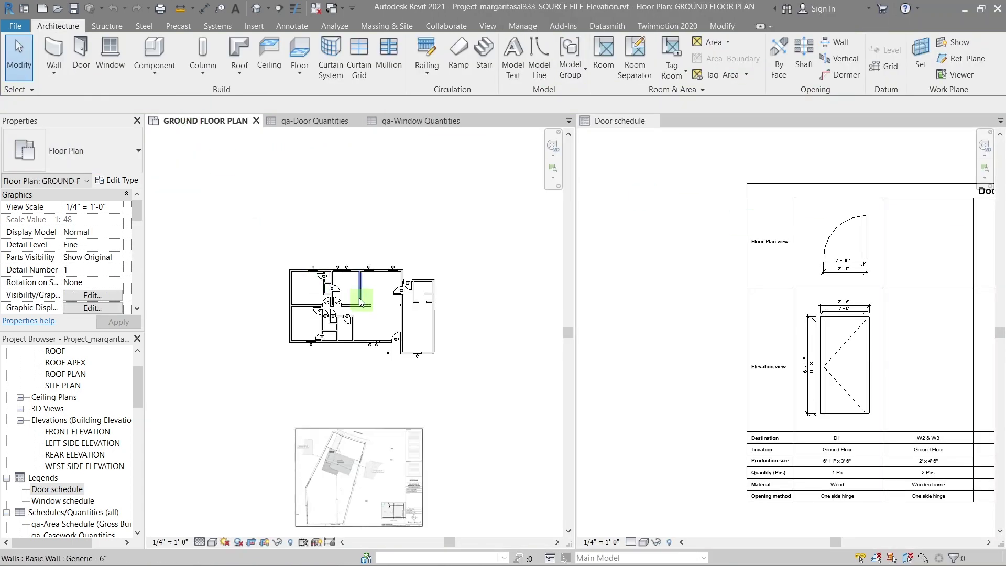
click(296, 26)
click(333, 76)
click(343, 144)
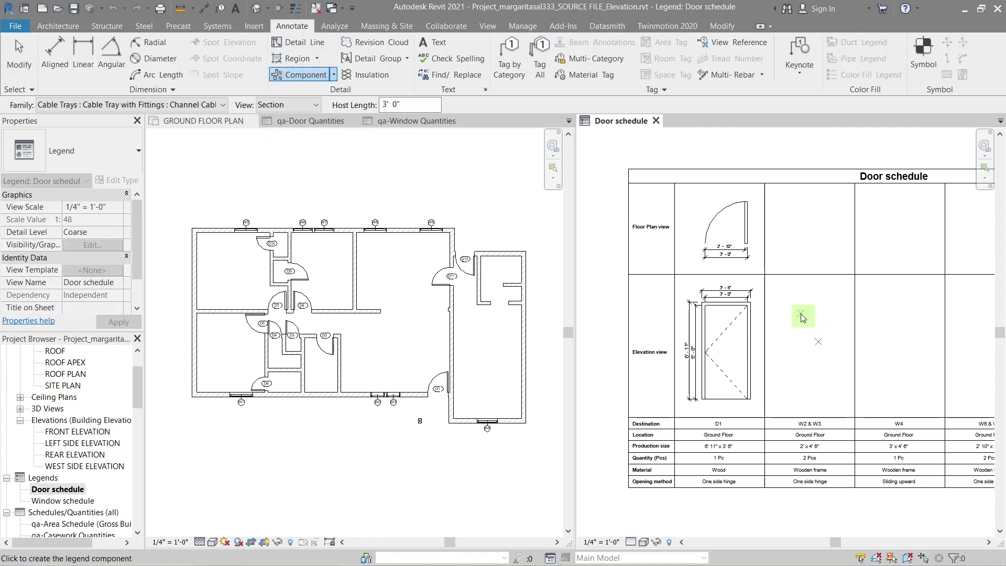
key(Escape)
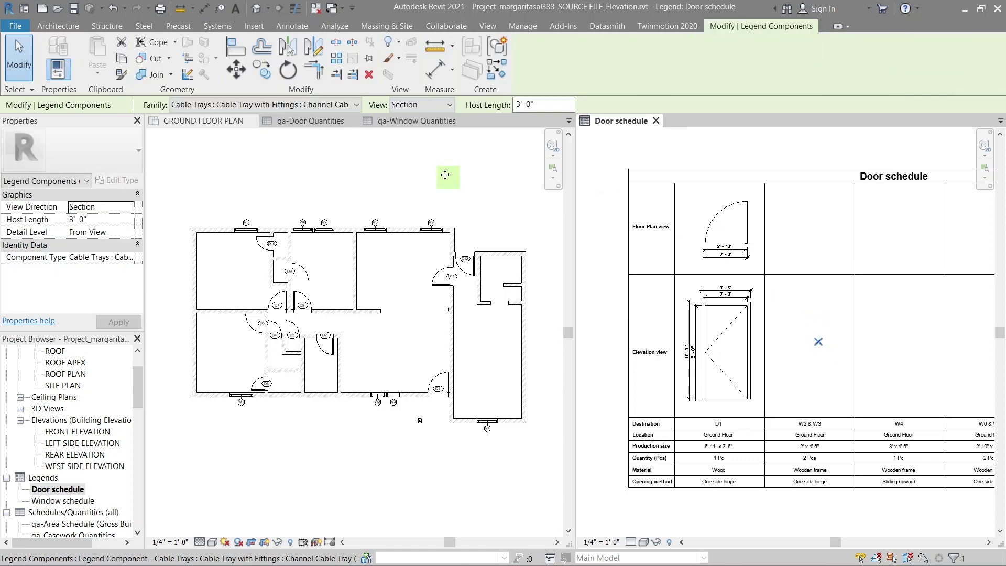
- Change the new legend component's family to Doors : Single-Flush : 30" x 84"
click(356, 104)
scroll(312, 343, up, 5)
scroll(291, 321, down, 12)
scroll(289, 336, up, 8)
scroll(290, 339, down, 6)
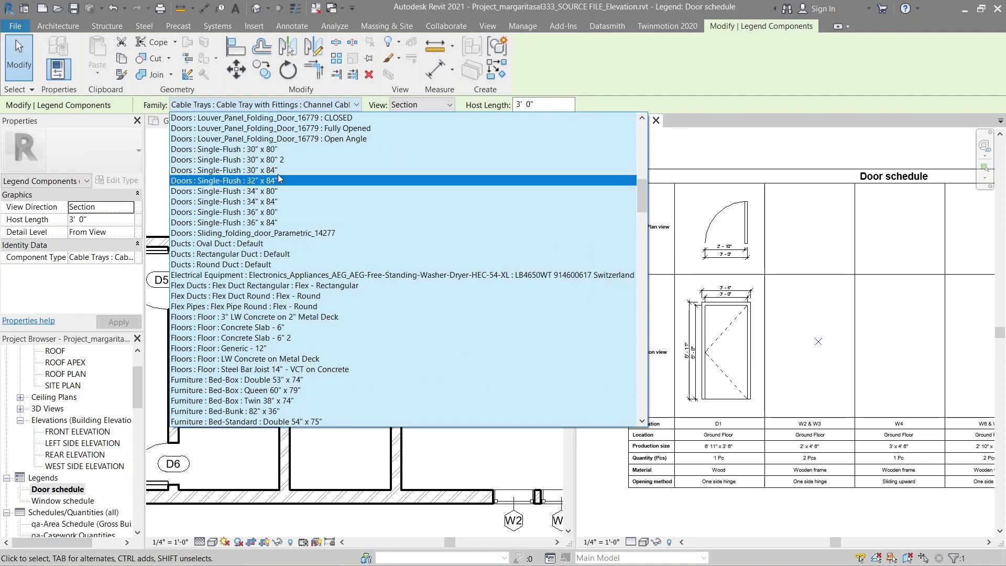
click(281, 174)
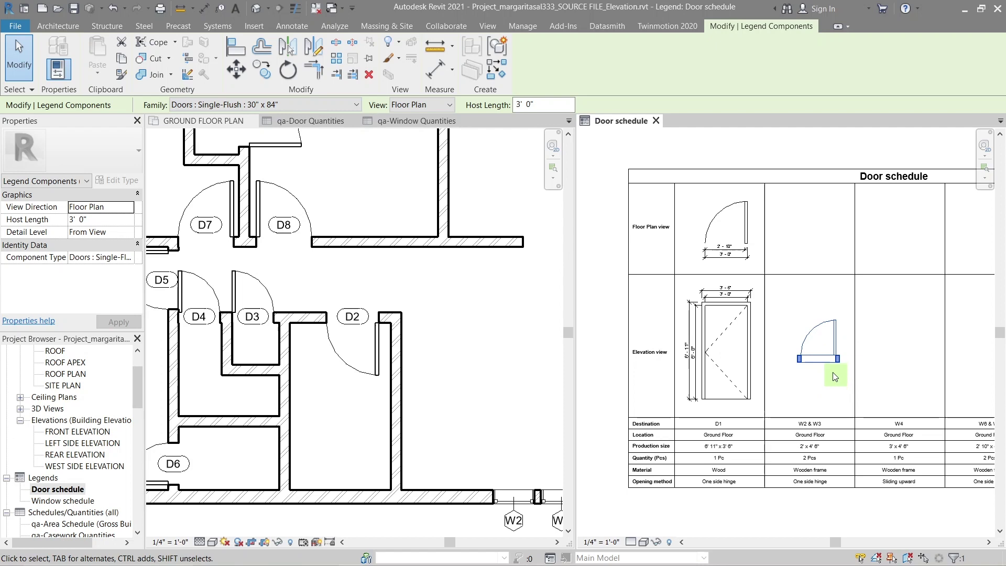
- Switch the second column's lower door symbol to an elevation view and align its base with the D1 door elevation
key(a)
key(l)
scroll(844, 369, up, 4)
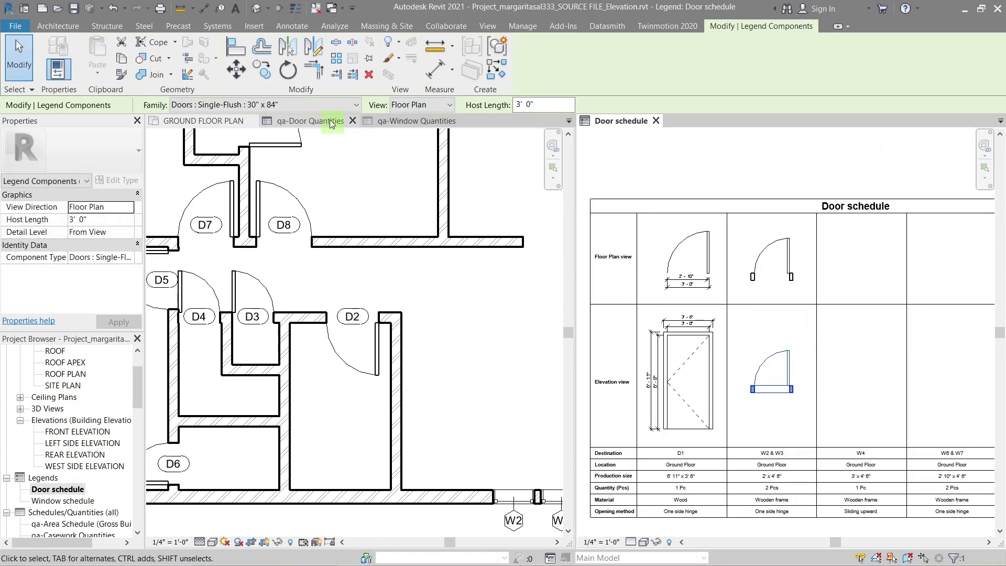
click(449, 105)
click(440, 131)
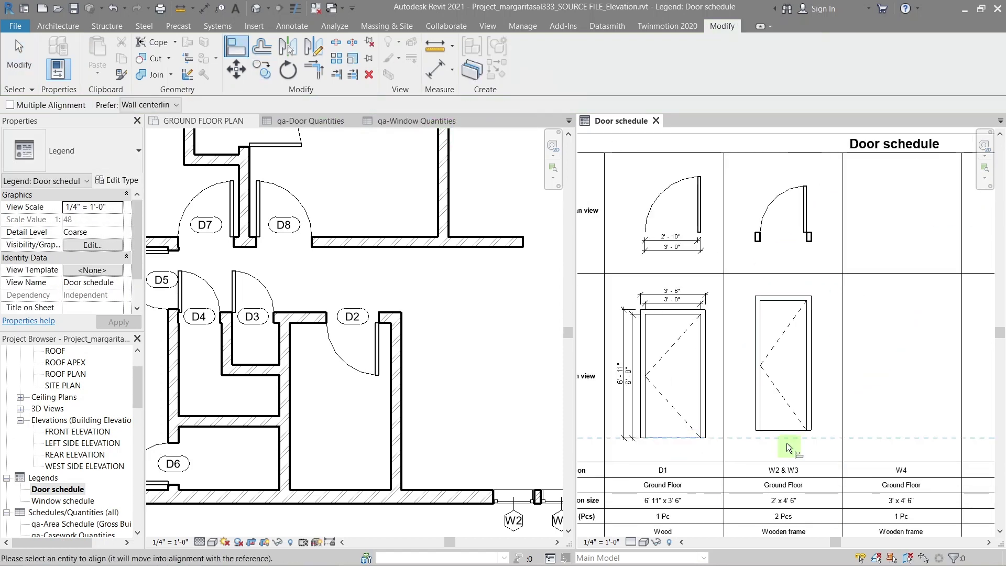
click(784, 430)
- Add two stacked aligned width dimensions below the second column's floor plan door symbol
key(d)
key(i)
scroll(783, 238, up, 5)
click(893, 224)
click(681, 225)
scroll(761, 314, down, 5)
scroll(761, 314, up, 3)
scroll(761, 314, down, 2)
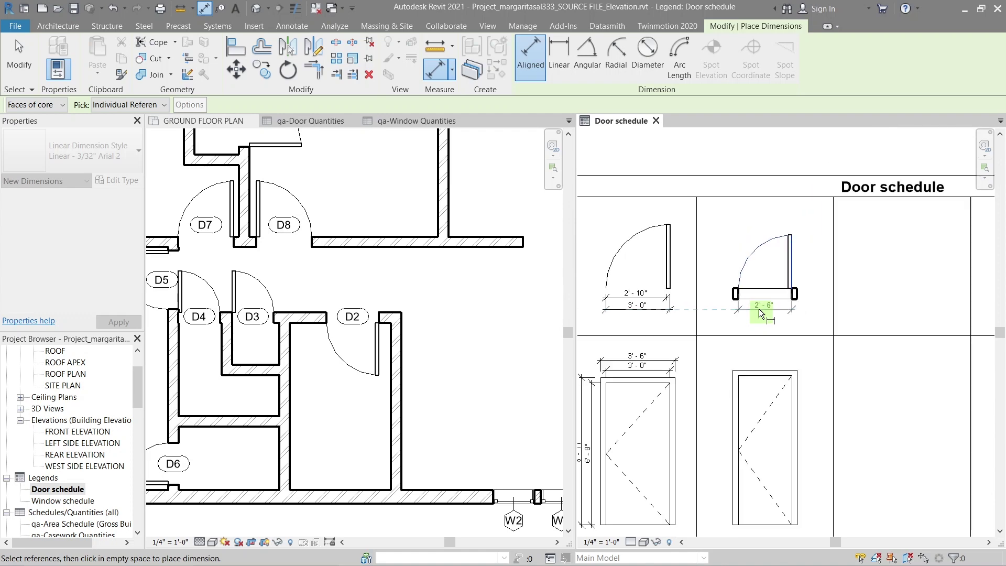
click(760, 309)
scroll(760, 310, up, 3)
click(791, 291)
click(659, 301)
click(752, 316)
- Dimension the inner and outer heights of the second column's door elevation along its hinge side
scroll(720, 342, down, 4)
scroll(681, 461, up, 2)
click(776, 260)
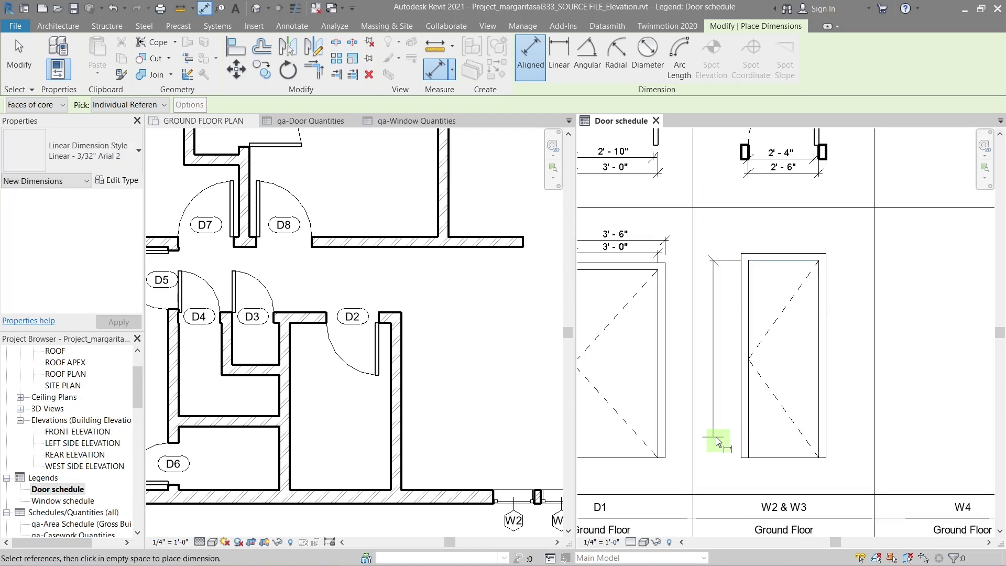
click(748, 458)
scroll(728, 375, down, 4)
scroll(728, 375, up, 2)
click(730, 374)
click(762, 283)
click(746, 437)
click(720, 414)
key(Escape)
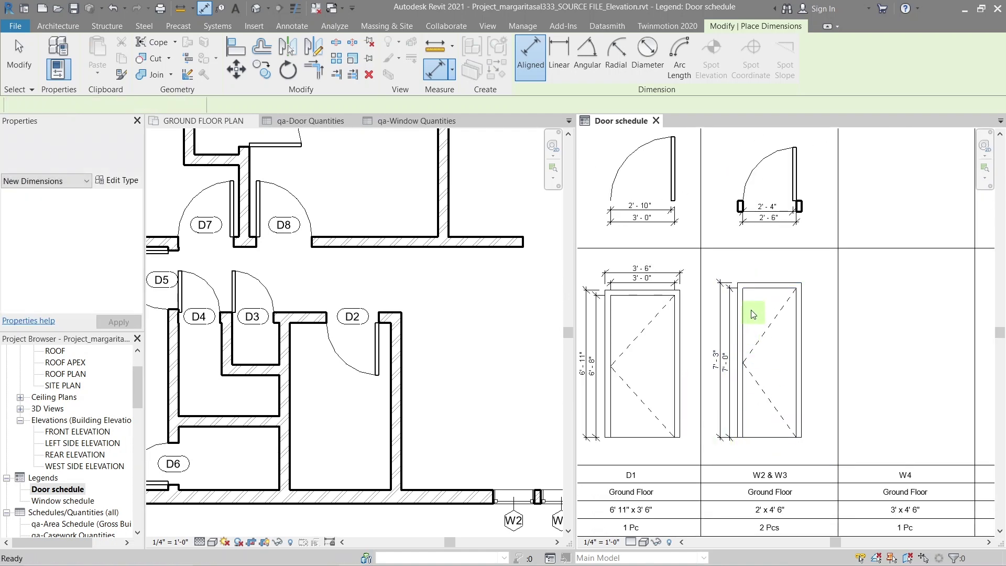
key(Escape)
key(Escape)
scroll(753, 314, down, 4)
scroll(732, 227, up, 2)
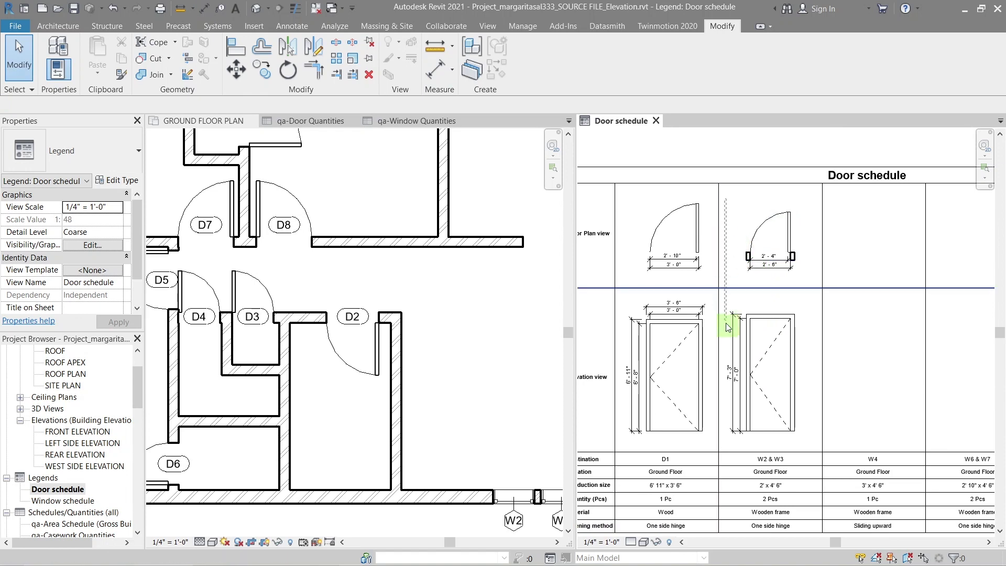
- Change the second column's Destination text to D2 & D9
scroll(826, 448, up, 2)
double_click(776, 459)
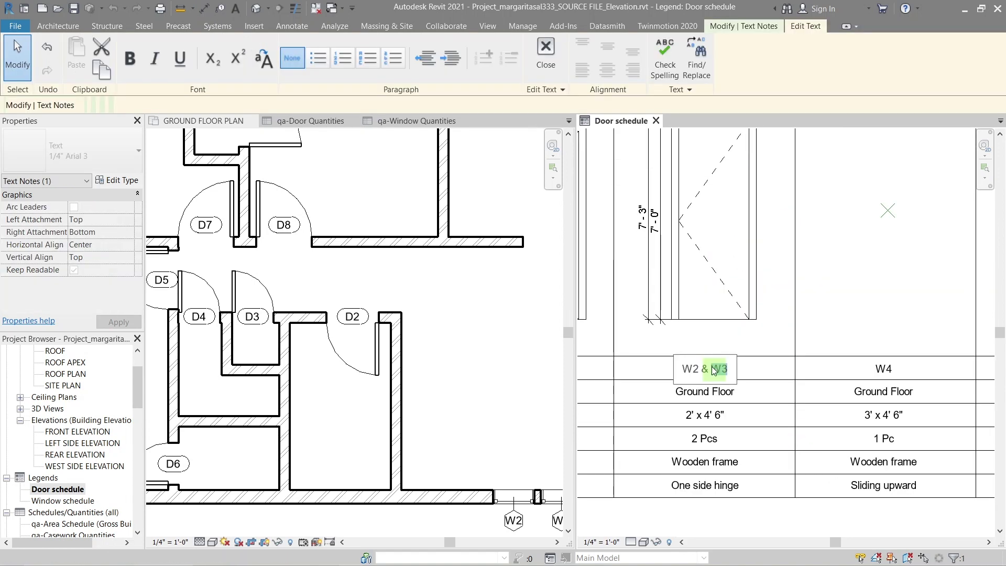
text(D9)
click(759, 341)
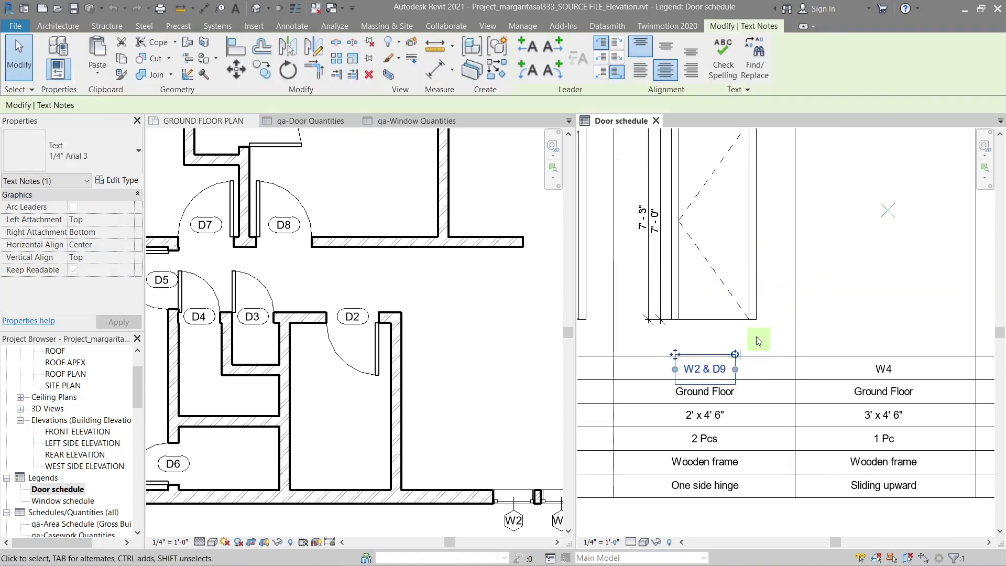
double_click(693, 369)
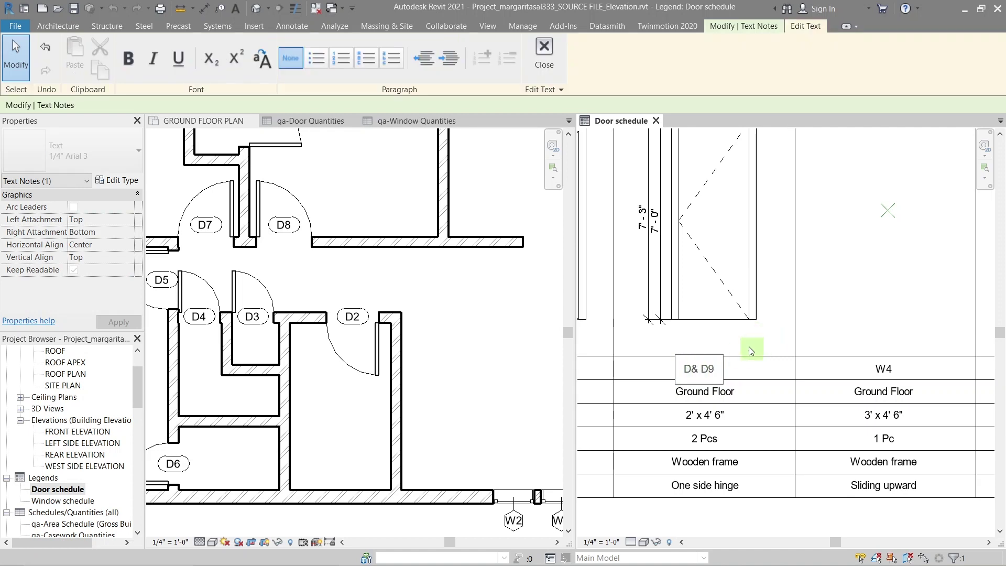
click(768, 335)
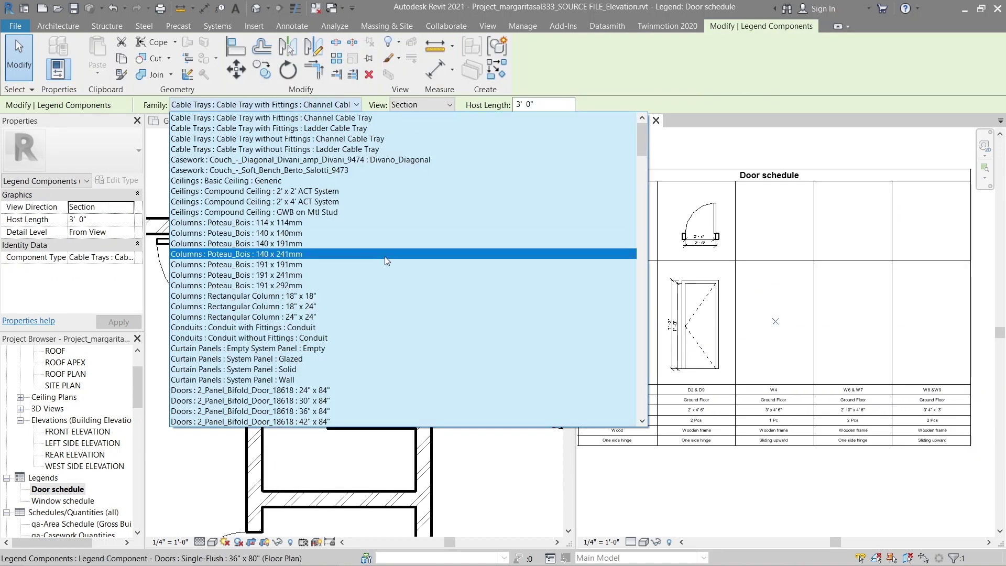
- Change the third column's legend component to Doors : Single-Flush : 30" x 80" 2 in Floor Plan view
scroll(385, 257, down, 10)
click(311, 286)
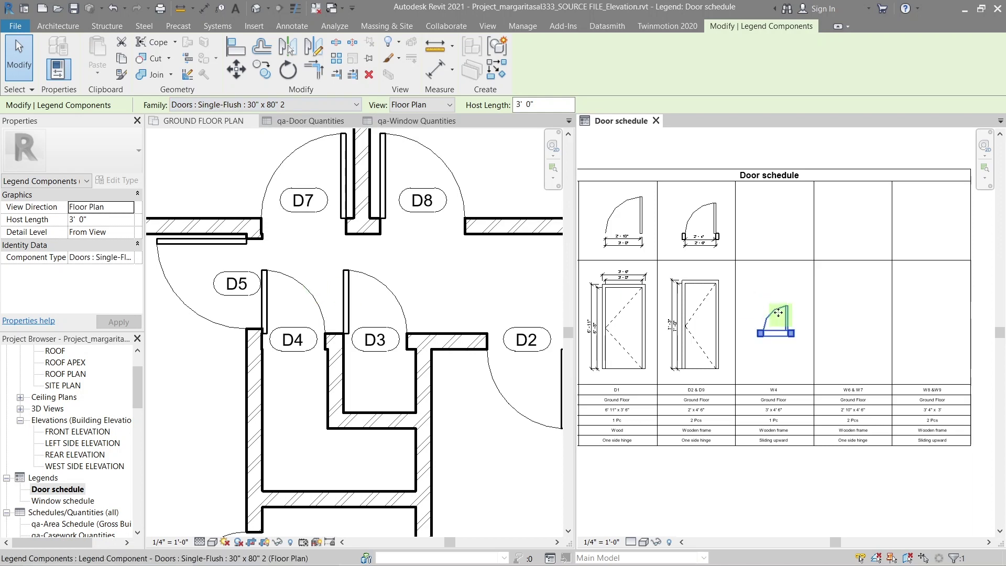
scroll(818, 299, up, 3)
scroll(831, 288, down, 2)
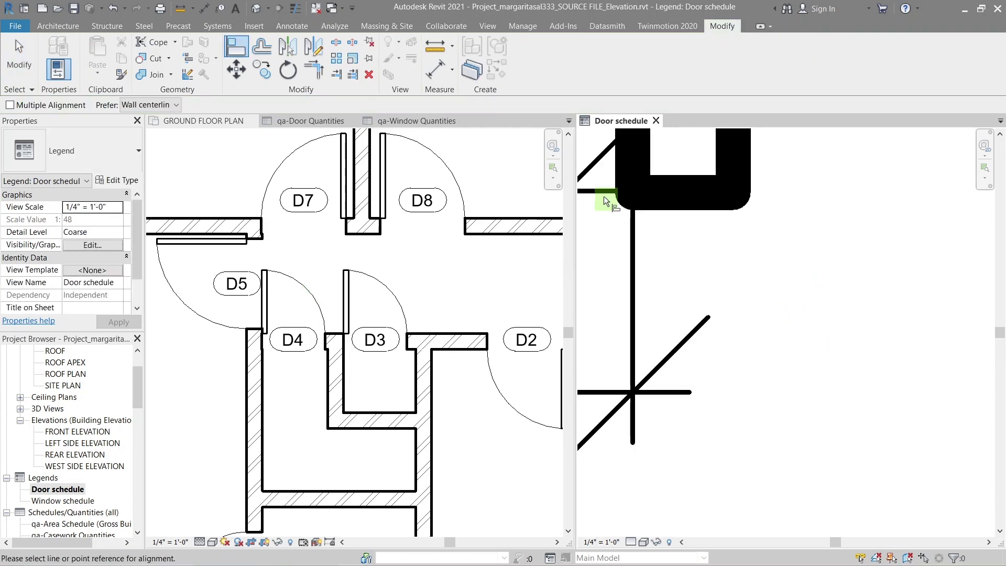
- Copy the third column's door symbol into its elevation cell and display the copy as a front elevation
scroll(681, 262, down, 5)
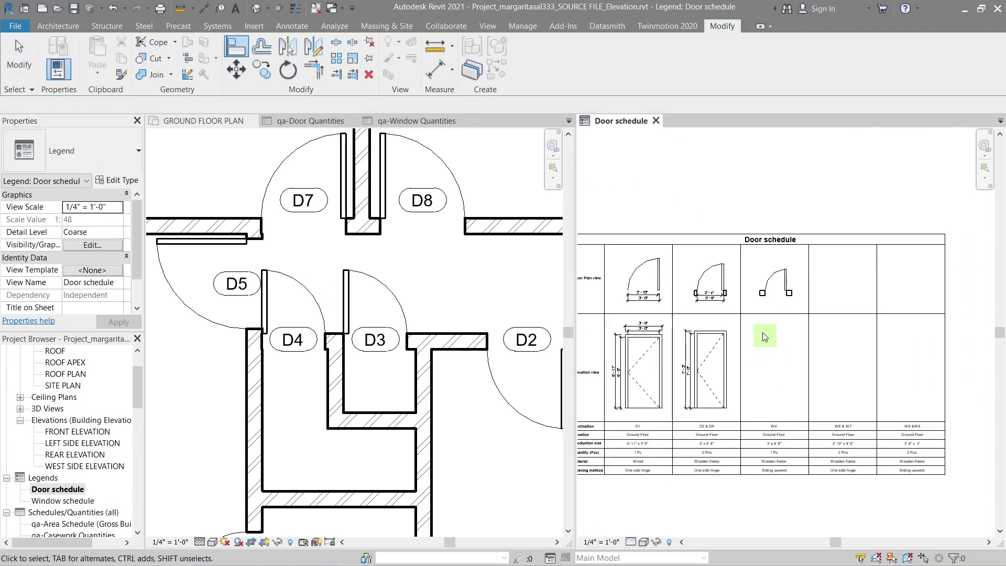
scroll(781, 294, up, 2)
click(777, 345)
key(Escape)
scroll(754, 366, down, 1)
- Dimension the inner and outer widths above the third column's door elevation
scroll(736, 436, up, 2)
key(d)
key(i)
click(813, 378)
scroll(813, 367, down, 1)
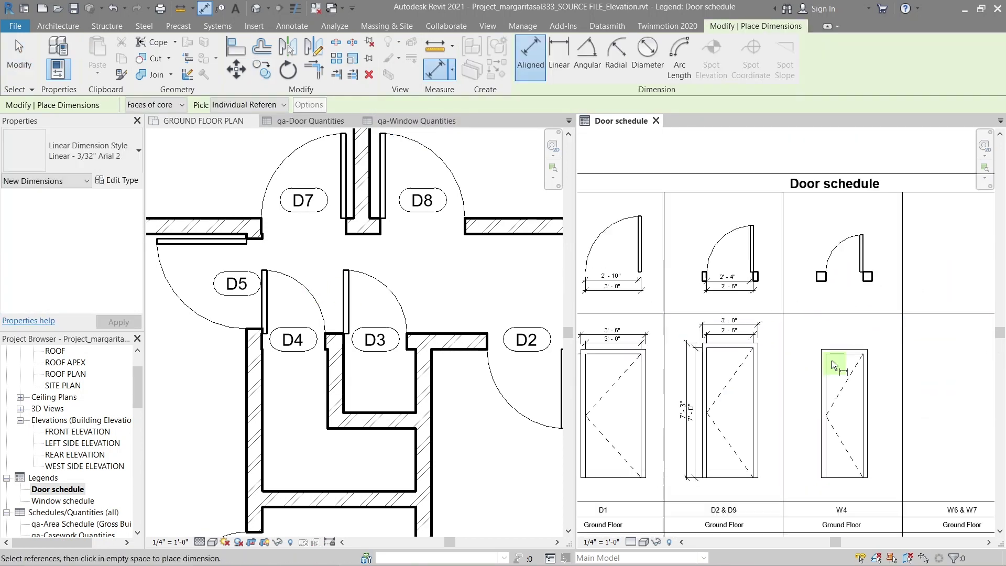
click(827, 367)
click(863, 367)
click(844, 339)
- Dimension the inner and outer heights of the third column's door elevation along its hinge side
scroll(781, 461, up, 2)
click(775, 447)
key(Escape)
scroll(725, 322, down, 5)
scroll(747, 232, down, 2)
scroll(744, 233, up, 2)
- Place a new legend component in the fourth column's elevation cell
click(292, 26)
click(367, 63)
click(821, 315)
key(Escape)
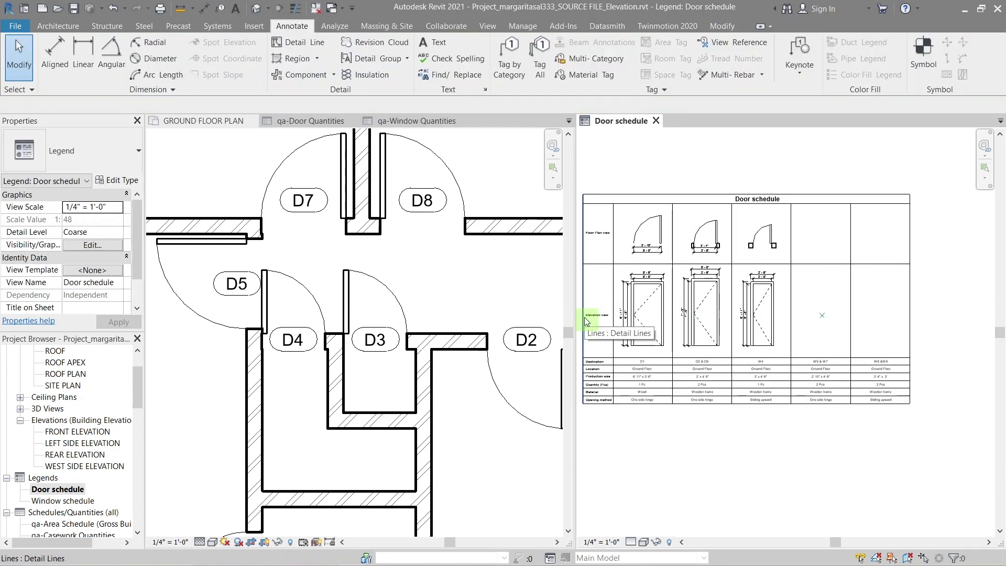
- Change the third column's Destination text to D3,D4,D6 & D10
scroll(757, 362, up, 4)
double_click(785, 361)
text(D3,D4,D6, D10)
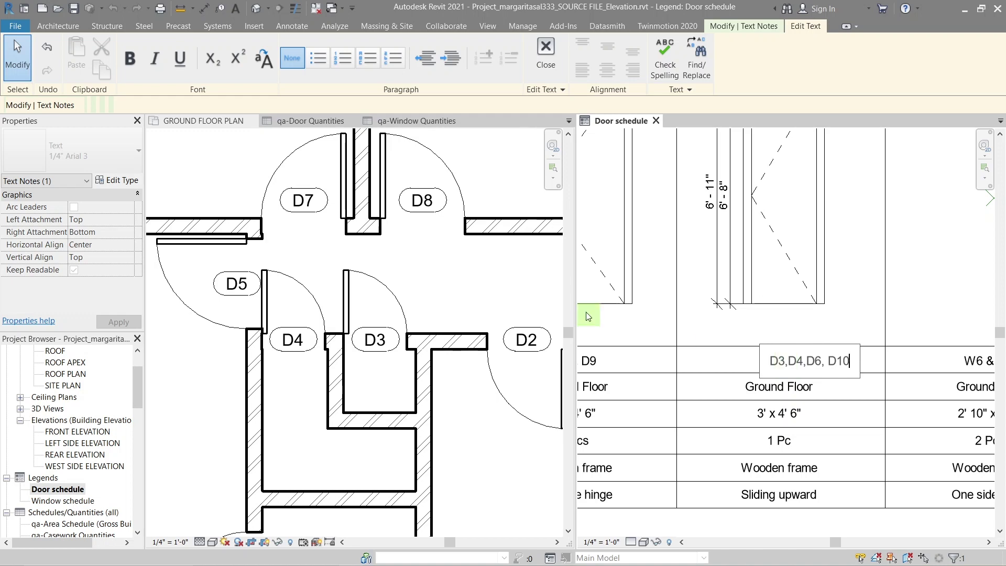
scroll(349, 322, down, 5)
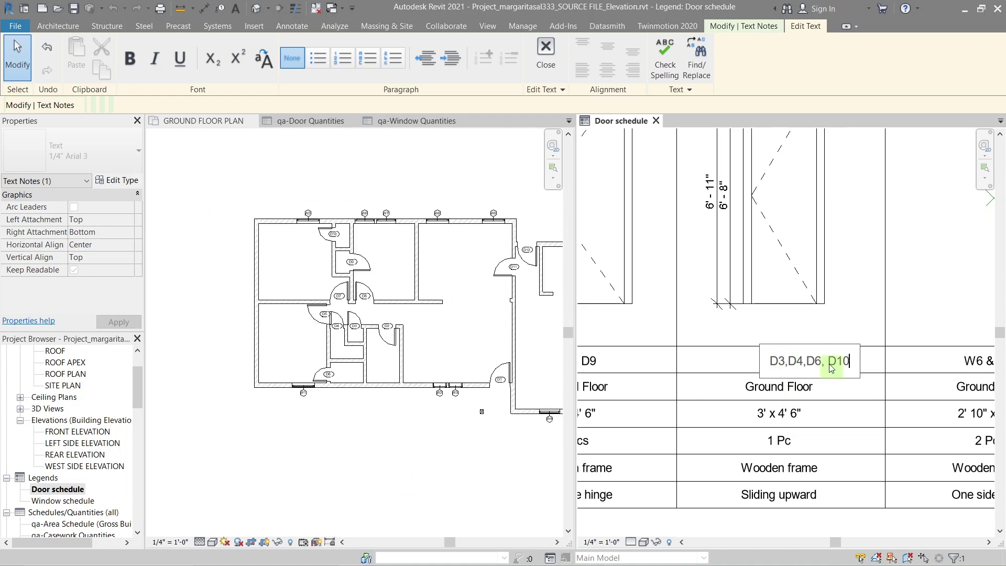
text(&)
click(760, 327)
scroll(760, 326, down, 3)
scroll(828, 220, down, 2)
scroll(358, 337, up, 6)
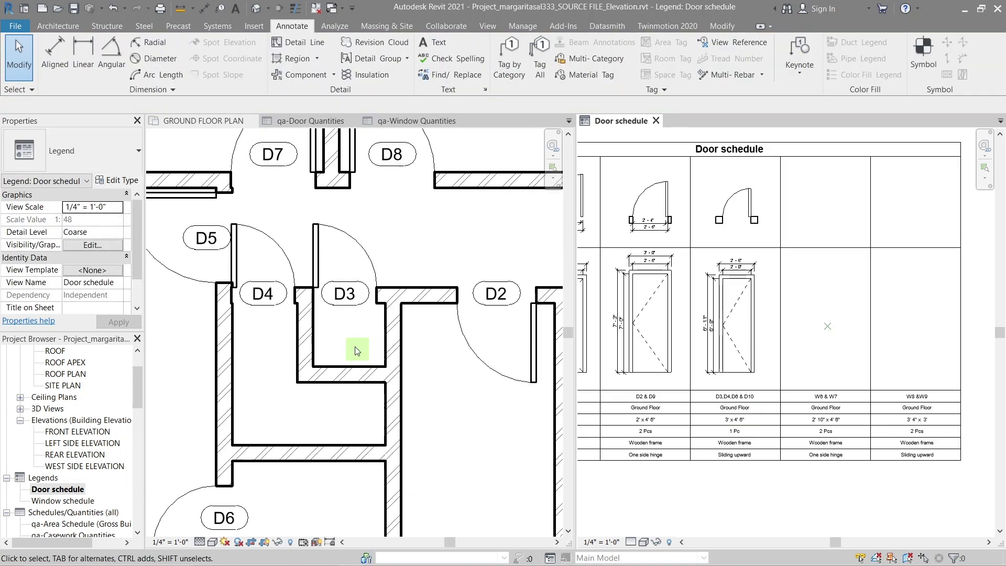
- Change the fourth column's Destination text to W5 & W12
scroll(340, 339, down, 8)
scroll(839, 366, up, 5)
click(842, 384)
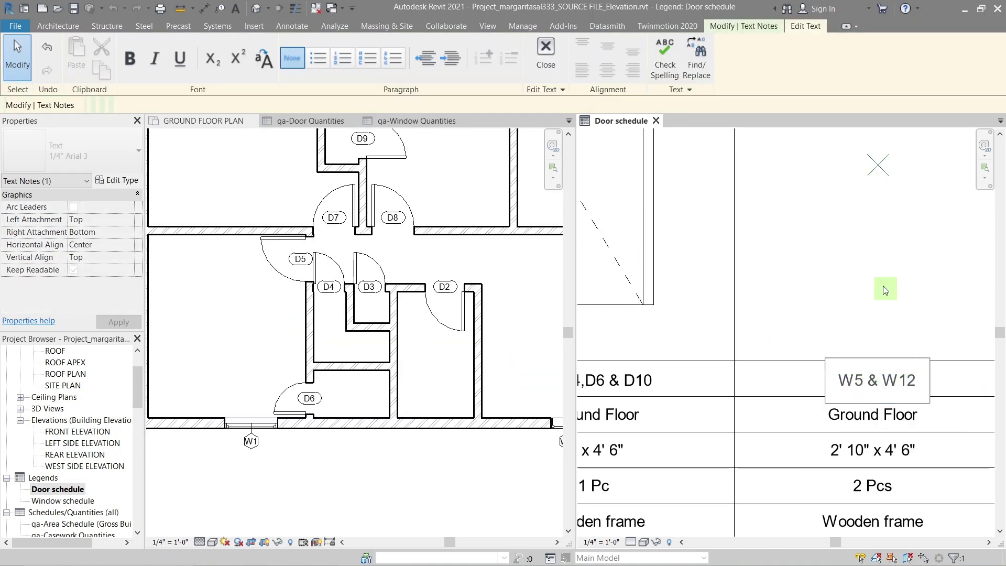
key(Escape)
- Change the fourth column's legend component to Doors : Single-Flush : 34" x 80" in Floor Plan view and align a copy in the plan cell
scroll(240, 265, up, 8)
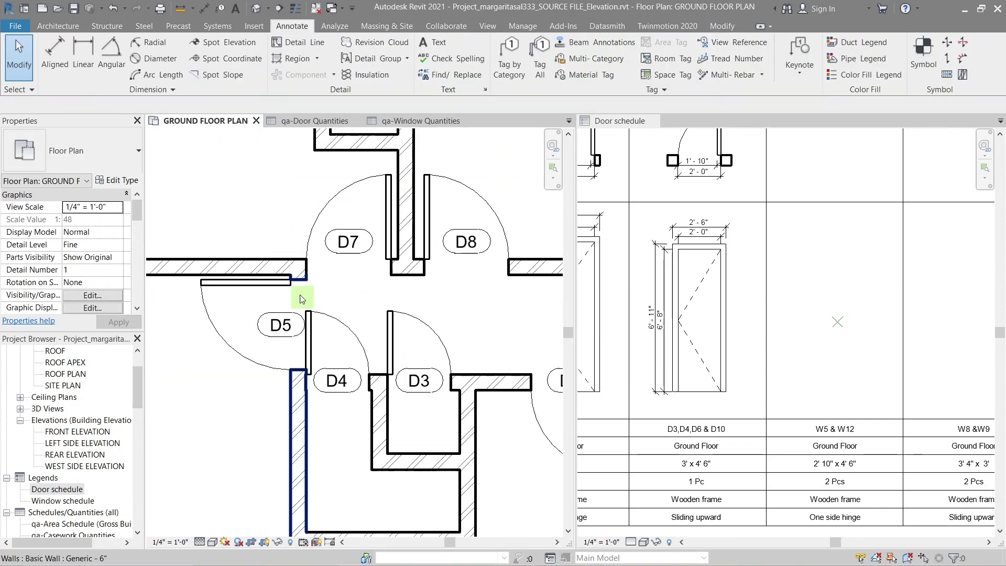
click(837, 321)
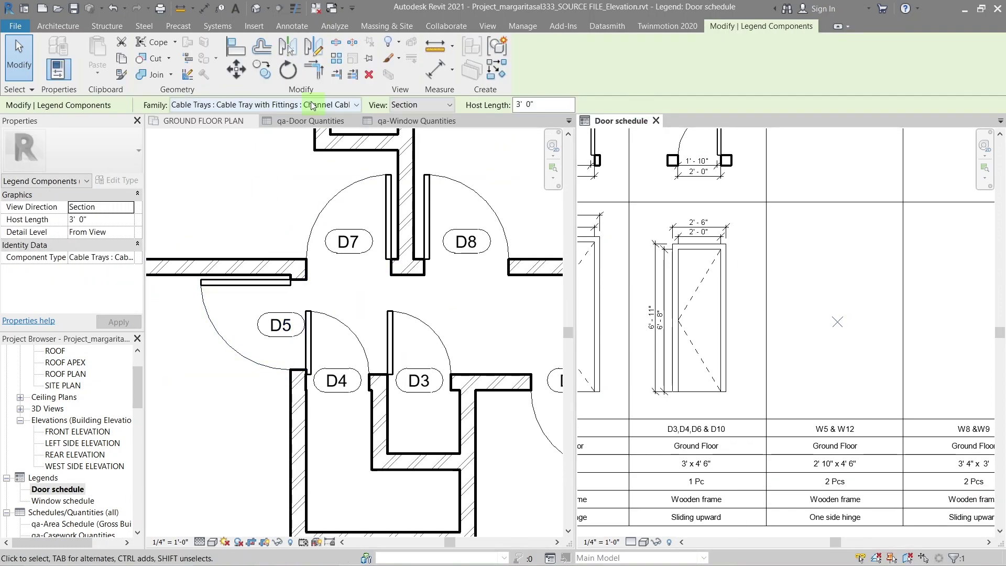
click(356, 105)
click(315, 379)
key(a)
key(l)
scroll(839, 301, down, 3)
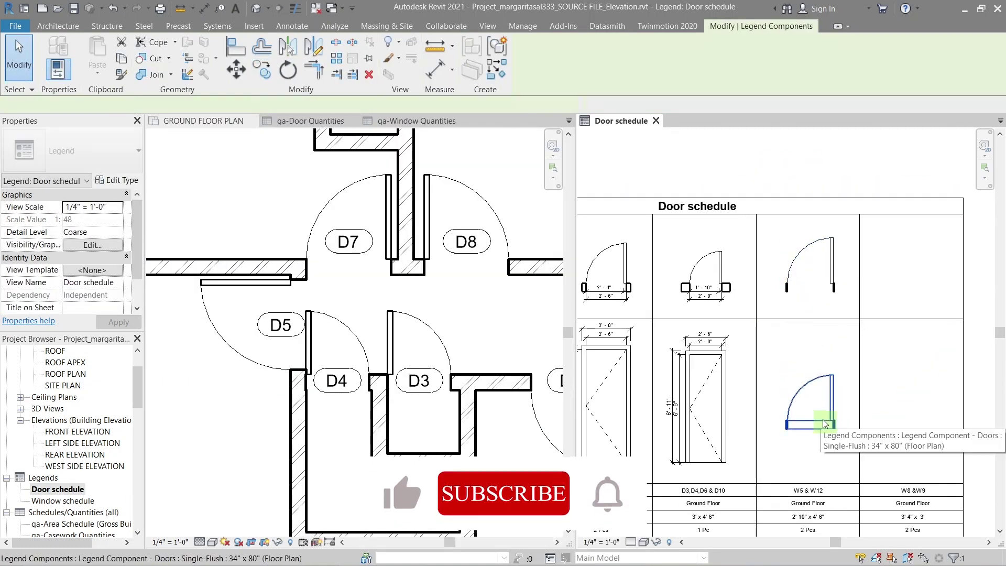
- Dimension the fourth column's front door elevation in width and height, and add two stacked width dimensions below its floor plan symbol
key(d)
key(i)
scroll(702, 312, up, 5)
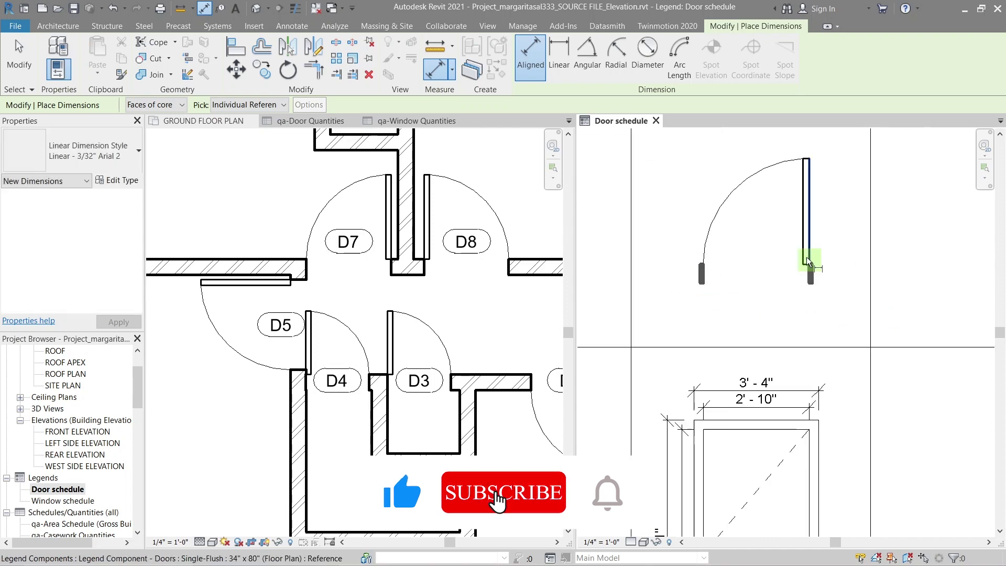
key(Escape)
key(Escape)
scroll(786, 341, down, 5)
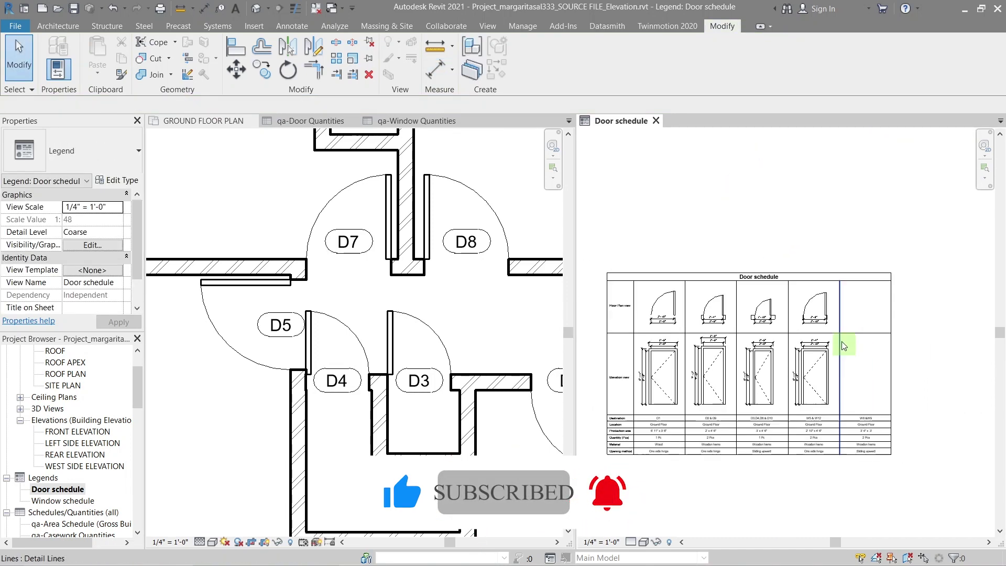
- Correct the fourth column's Destination text to D5 & D12
scroll(441, 365, down, 2)
scroll(872, 443, up, 3)
middle_drag(602, 445, 783, 423)
double_click(726, 422)
key(BackSpace)
text(D)
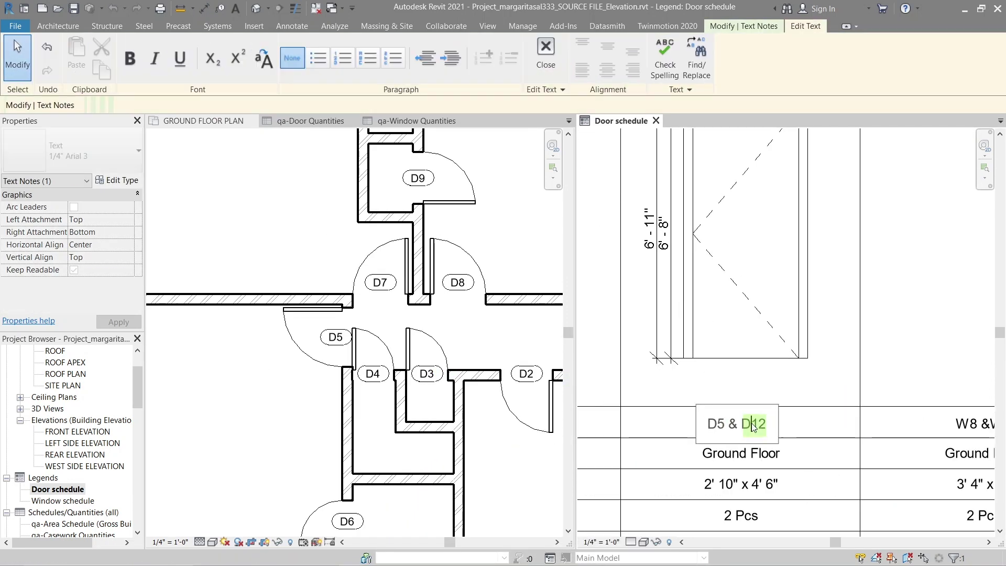
- Change the fifth column's Destination text to D7, D8 & D9
middle_drag(885, 423, 760, 400)
double_click(836, 402)
key(BackSpace)
text(D7 D)
click(839, 401)
text(,)
click(886, 400)
key(BackSpace)
text(D7, D8 & D9)
middle_drag(895, 401, 893, 399)
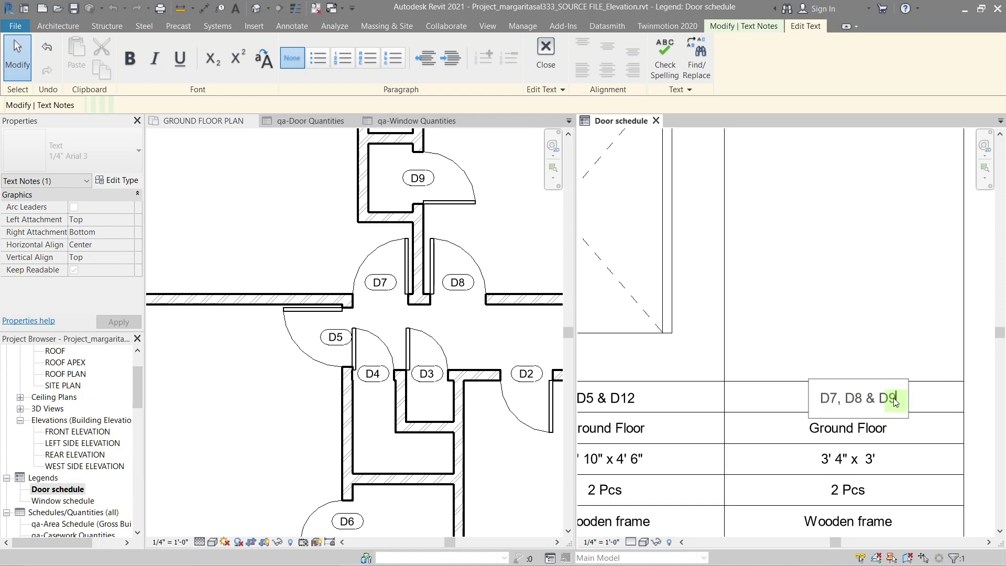
click(926, 404)
- Respace the third column's Destination text as D3, D4, D6 & D10 and correct the fifth column's to D7, D8 & D11
scroll(925, 404, down, 3)
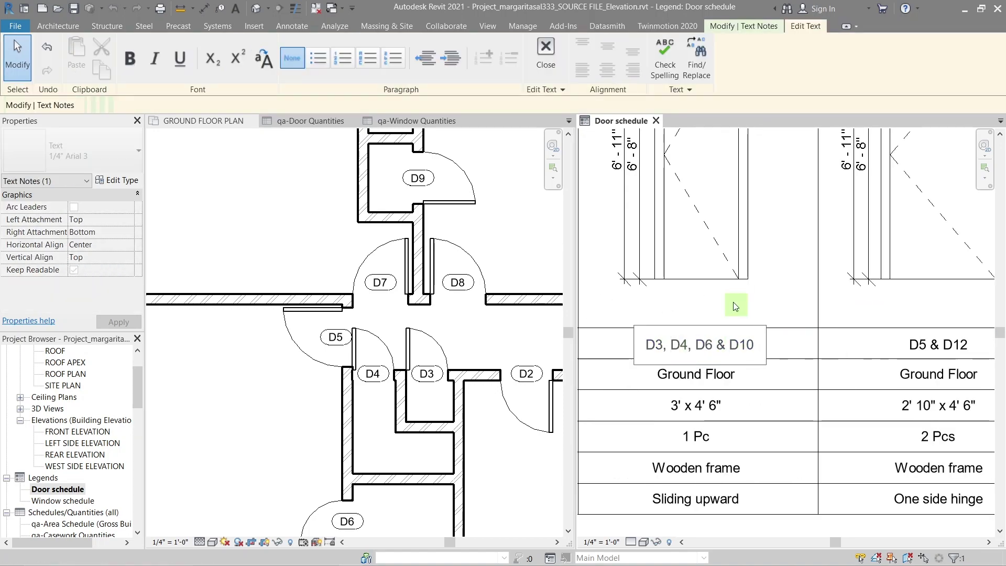
key(Escape)
scroll(796, 276, up, 2)
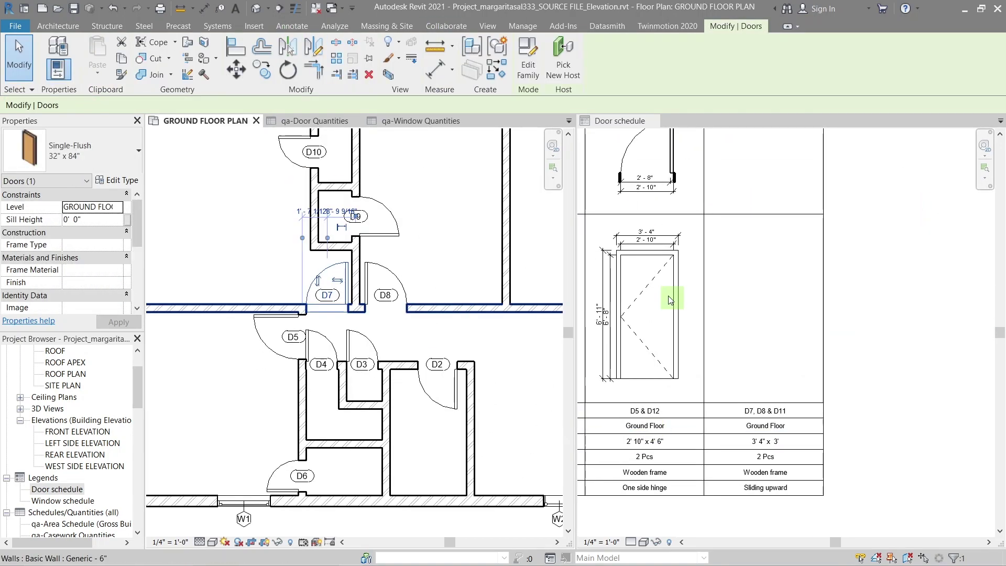
- Place a legend component in the fifth column and set it to Doors : Single-Flush : 32" x 84" in Floor Plan view
click(292, 26)
click(314, 85)
click(325, 130)
click(305, 106)
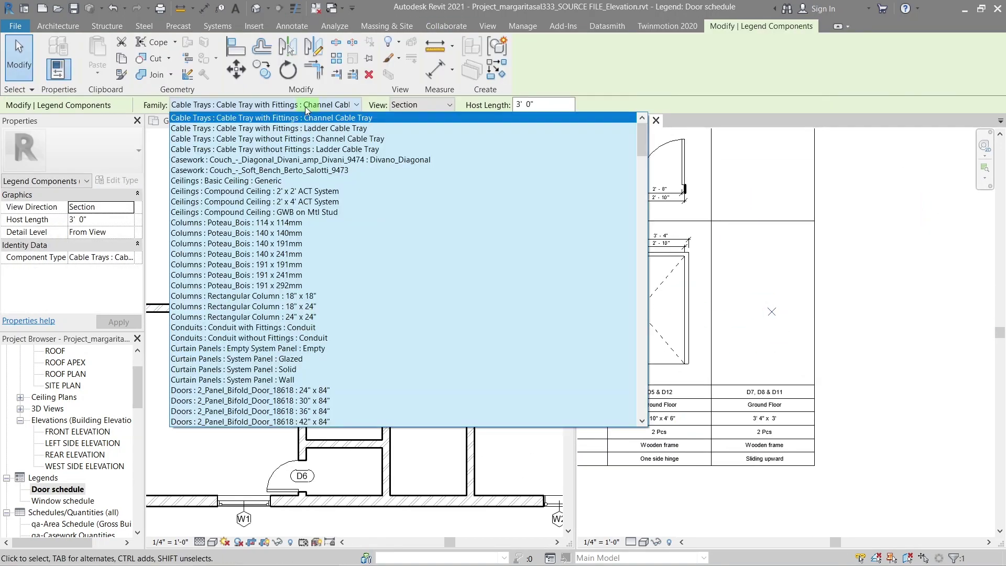
scroll(329, 265, down, 10)
click(329, 265)
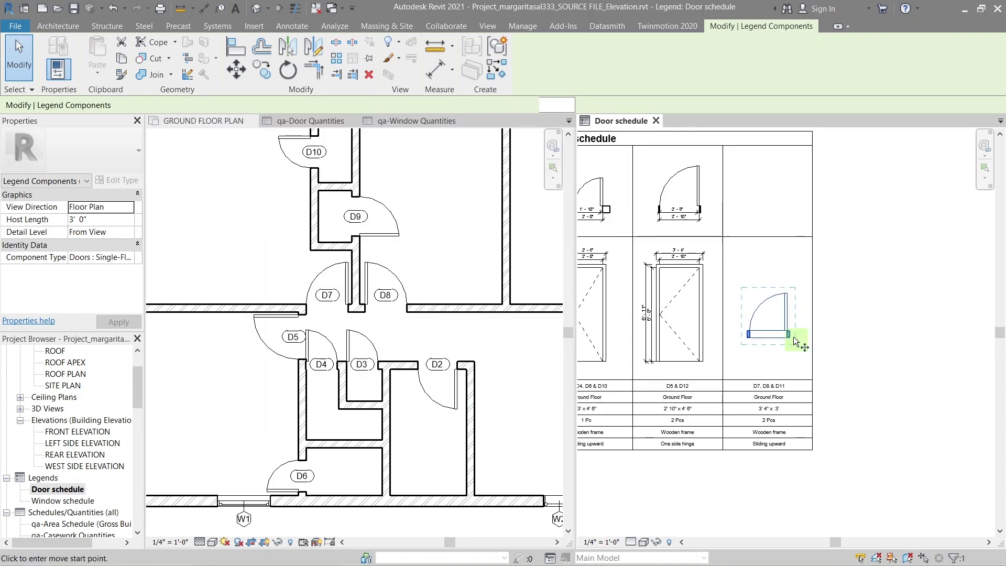
- Align the fifth column's door symbol in its plan cell and put an aligned front elevation copy in the elevation cell
click(854, 296)
key(a)
key(l)
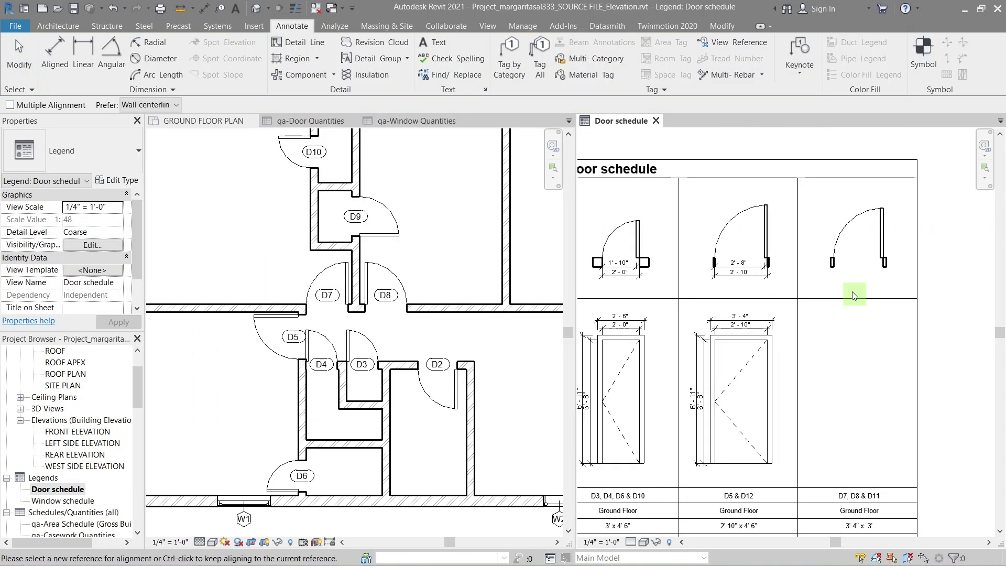
click(859, 262)
key(c)
key(o)
click(828, 416)
key(a)
key(l)
scroll(854, 296, up, 2)
- Add two stacked aligned width dimensions below the fifth column's floor plan door symbol
key(d)
key(i)
scroll(802, 348, up, 1)
click(827, 352)
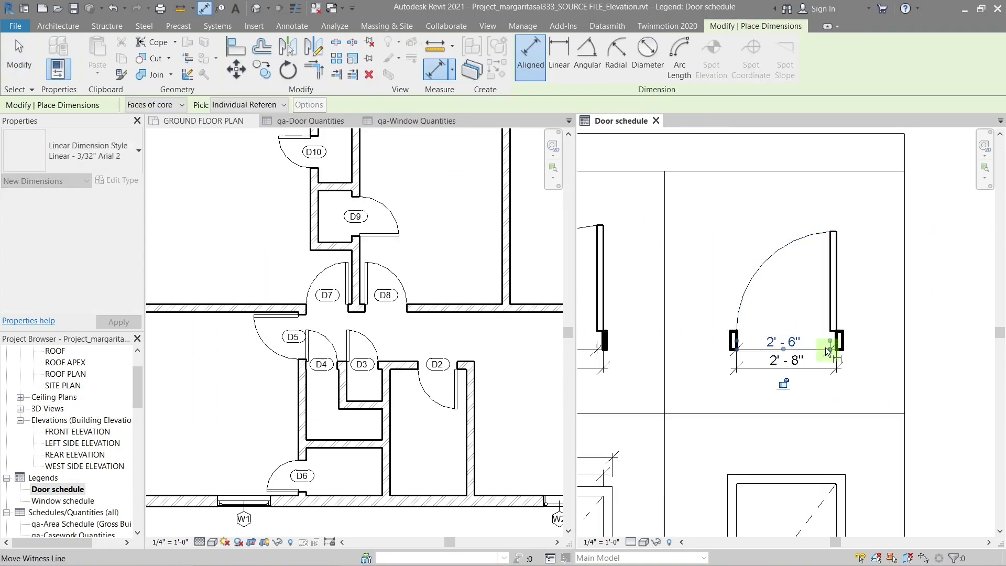
- Dimension the inner and outer widths and heights of the fifth column's door elevation
scroll(827, 351, down, 1)
click(798, 266)
click(871, 265)
scroll(896, 222, down, 2)
scroll(838, 294, up, 2)
click(826, 433)
scroll(838, 330, down, 2)
key(Escape)
key(Escape)
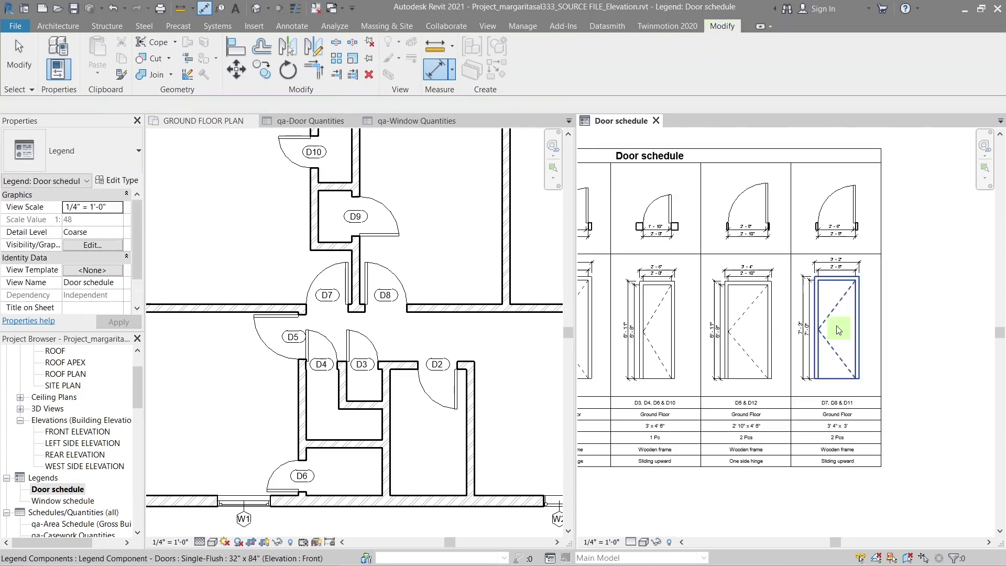
- Nudge the fifth column's door symbols and their dimensions two increments to the right within their cells
key(Escape)
scroll(839, 330, up, 1)
drag(815, 164, 912, 440)
key(Right)
key(Right)
click(929, 292)
scroll(930, 291, down, 5)
scroll(837, 307, up, 2)
- Reveal hidden elements in the ground floor plan, unhide the PDF floor plan image, and leave reveal mode
scroll(395, 325, down, 12)
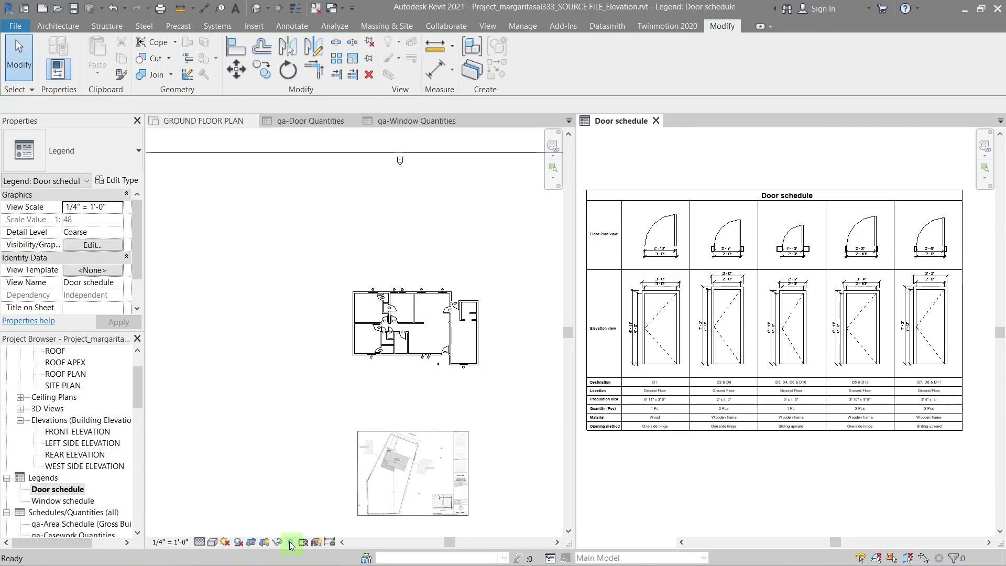
click(290, 544)
scroll(348, 172, down, 4)
scroll(368, 244, up, 5)
right_click(422, 288)
mouse_move(456, 353)
click(588, 353)
click(290, 543)
- Set the width of door D3's type, Single-Flush 30" x 80" 2, to 2' 2"
scroll(370, 219, up, 12)
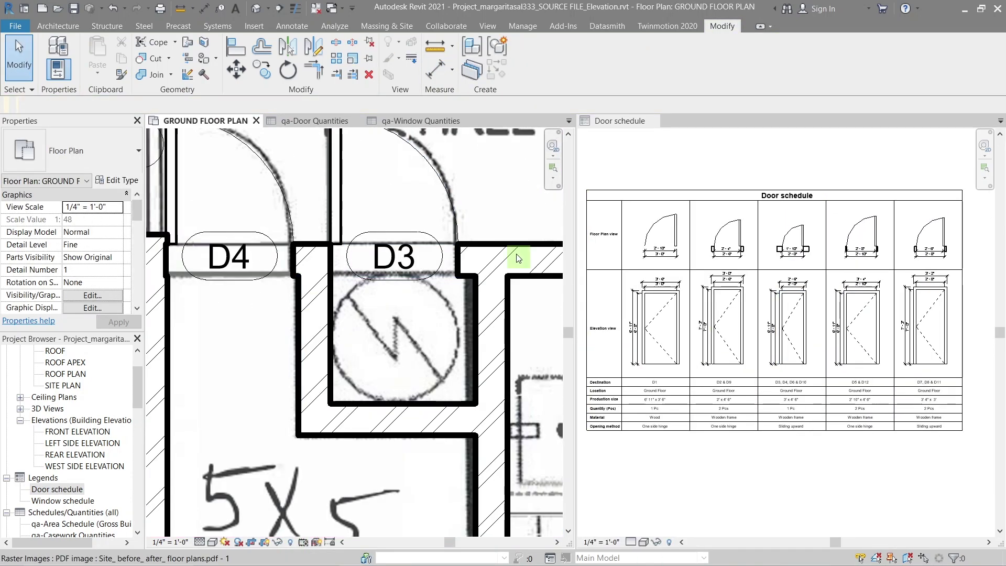
click(517, 258)
scroll(524, 304, down, 2)
scroll(840, 257, up, 3)
click(369, 239)
scroll(362, 281, up, 3)
click(121, 181)
click(394, 310)
text(2' 2")
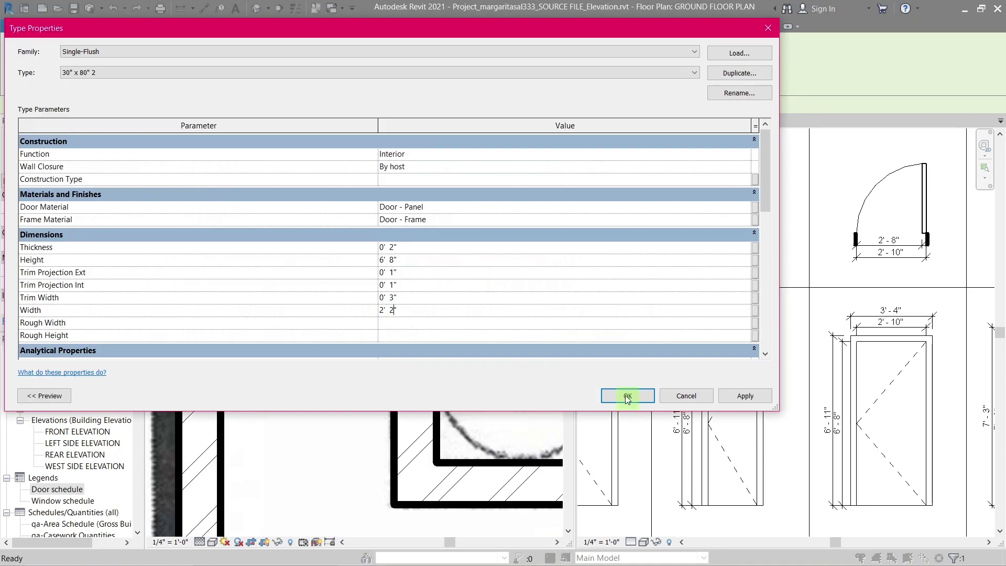
click(627, 400)
- Hide the PDF floor plan image in the ground floor plan view
scroll(744, 252, down, 3)
scroll(357, 319, down, 12)
click(471, 265)
key(e)
key(h)
- Set the Production size texts by column to 3'0" x 6'8", 2'6" x 7'0", 2'2" x 6'8", 2'10" x 6'8" and 2'8" x 7'0", matching qa-Door Quantities
scroll(433, 252, up, 3)
scroll(728, 273, down, 4)
scroll(701, 298, up, 7)
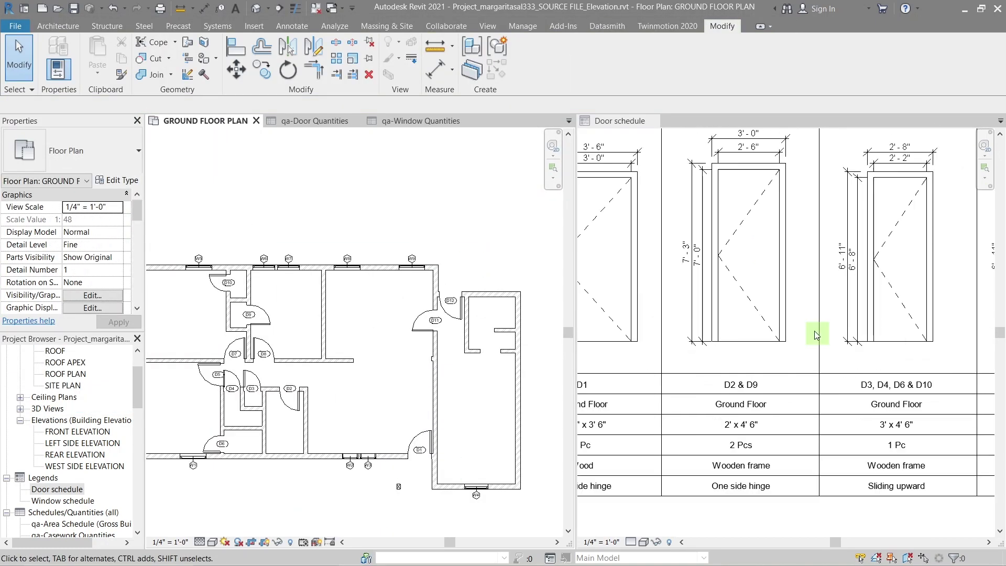
scroll(759, 450, down, 3)
scroll(618, 362, up, 6)
middle_drag(621, 356, 663, 372)
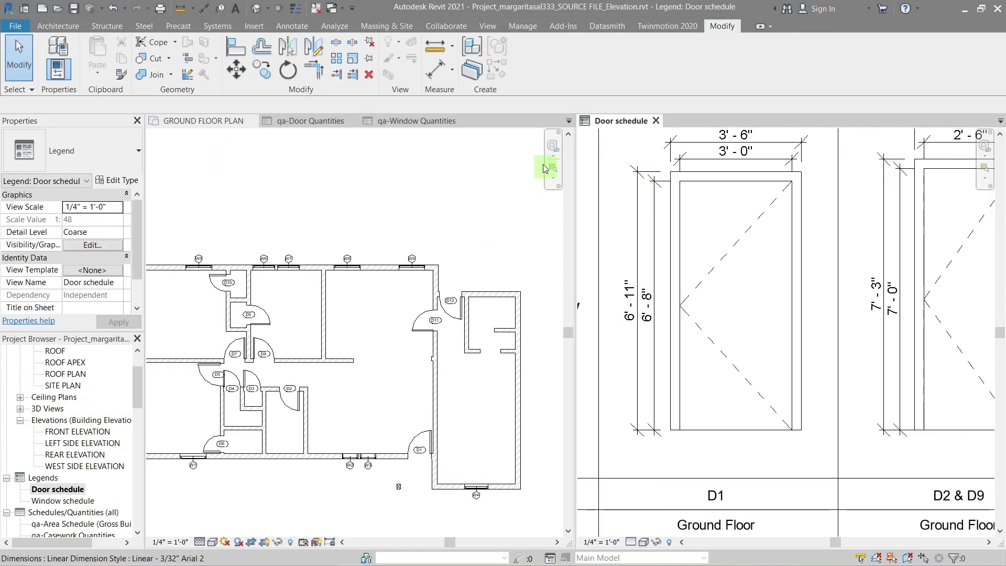
click(336, 122)
click(421, 212)
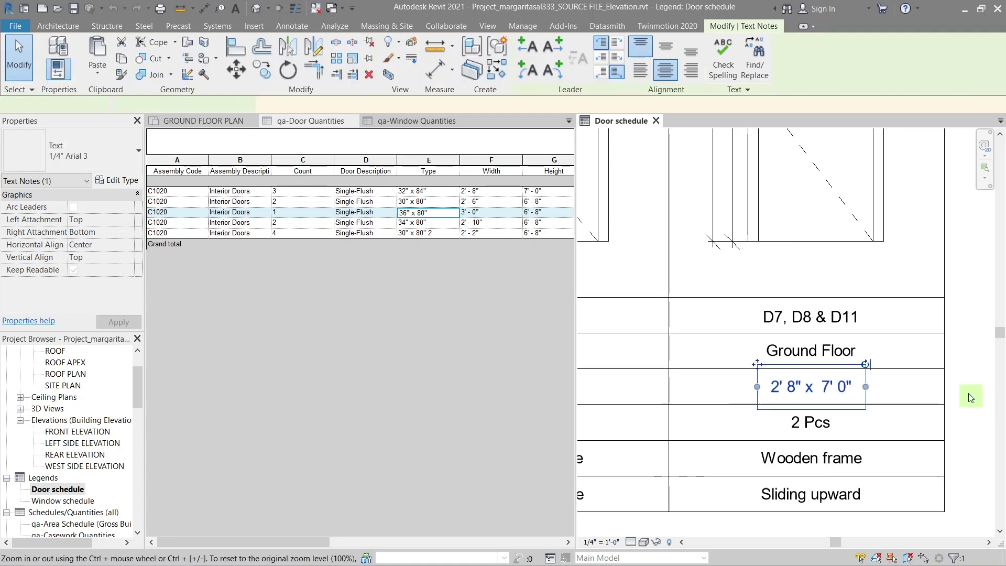
scroll(943, 340, down, 4)
scroll(943, 340, up, 4)
scroll(943, 340, down, 4)
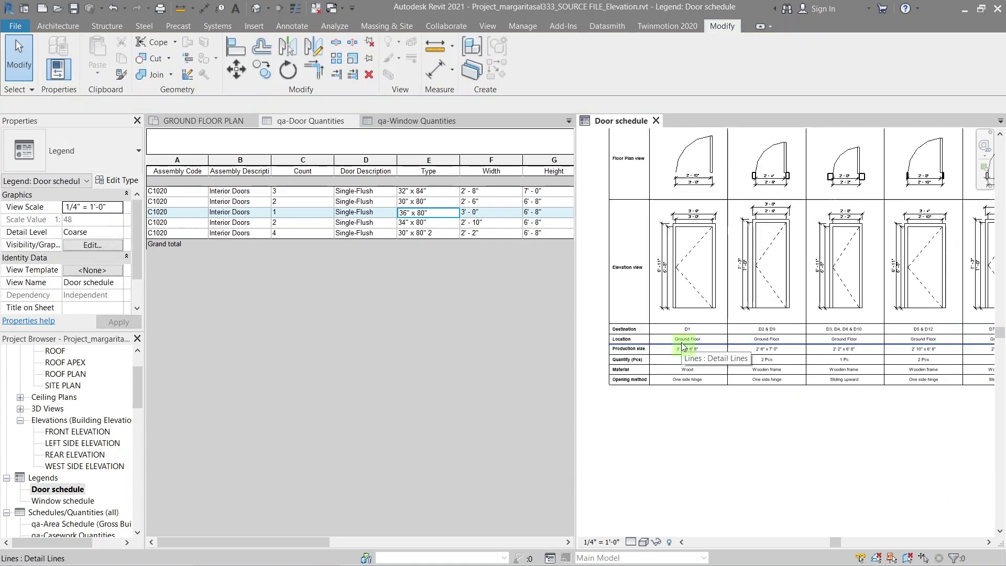
- Change the Material texts of the second to fifth columns to Wood and the third column's Quantity to 4 Pcs
scroll(685, 353, up, 5)
double_click(700, 393)
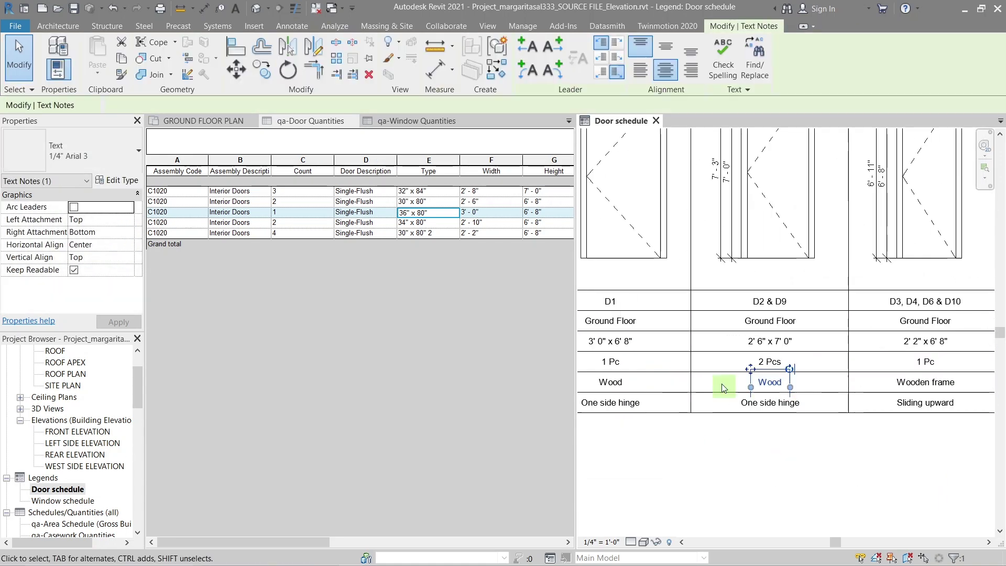
scroll(734, 385, down, 3)
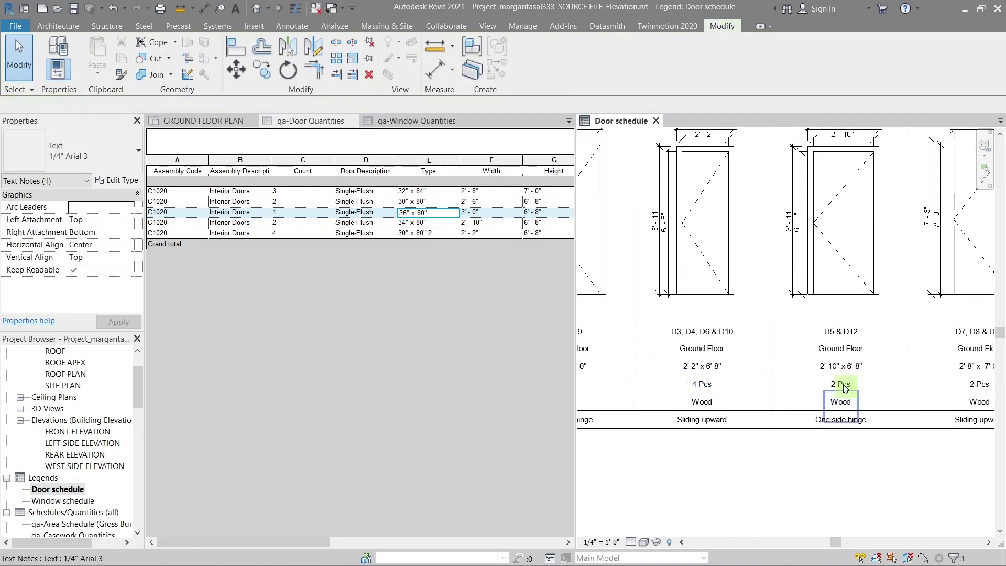
double_click(849, 390)
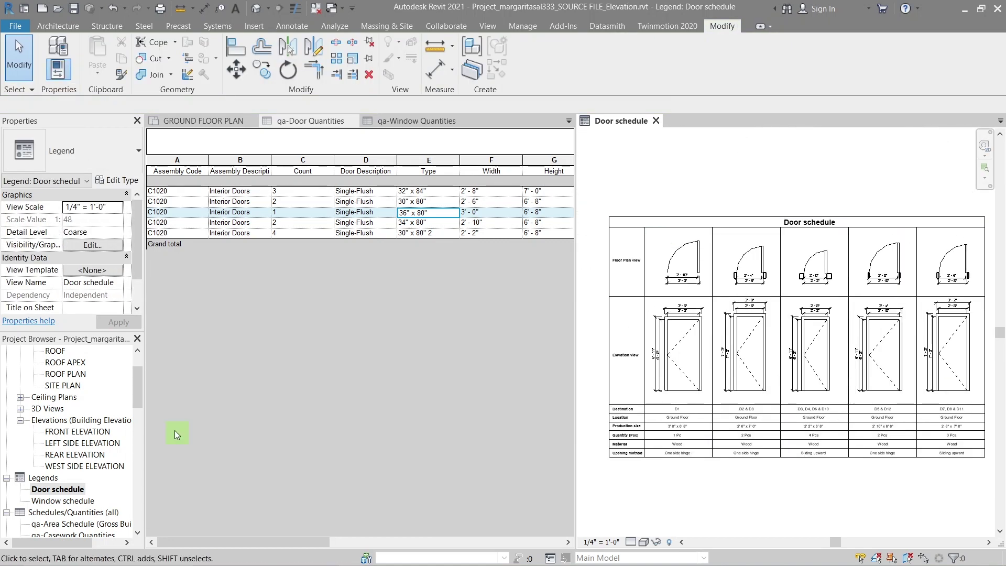
- Open the Window schedule legend alongside the Door schedule legend
scroll(68, 430, down, 5)
click(71, 454)
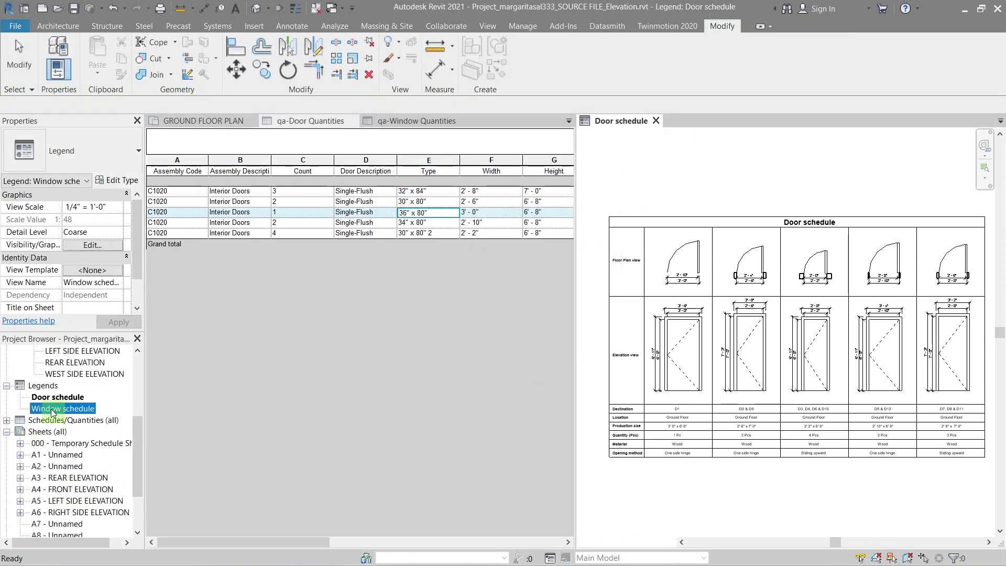
click(660, 209)
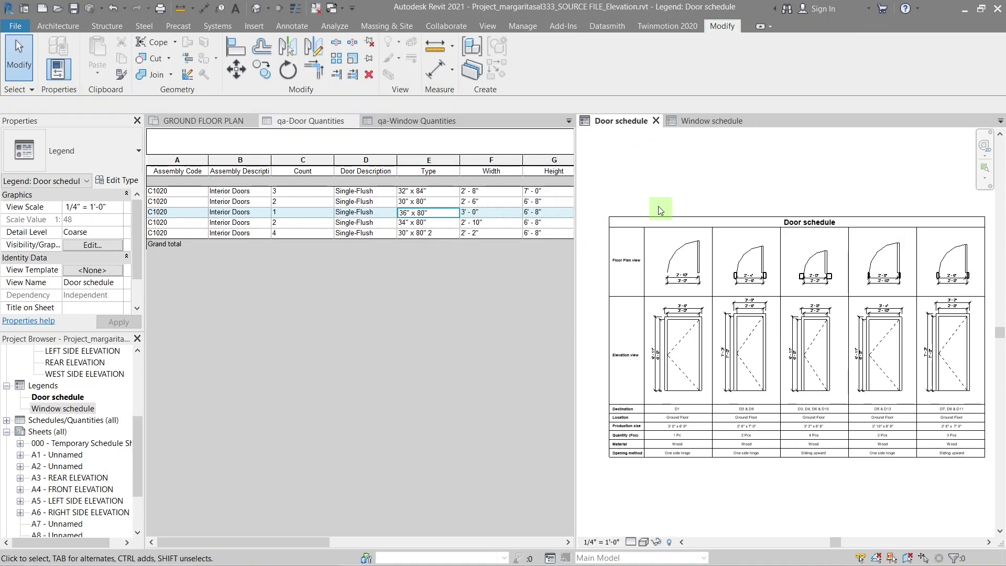
- Open sheet A12 and set the sheet name in its title block to DOOR SCHEDULE
scroll(61, 445, down, 2)
double_click(66, 466)
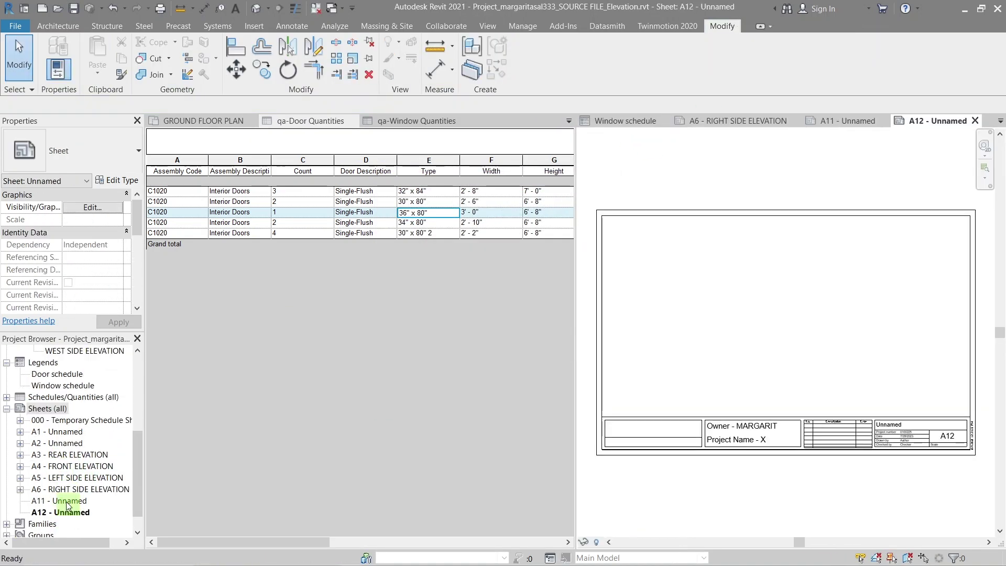
click(67, 503)
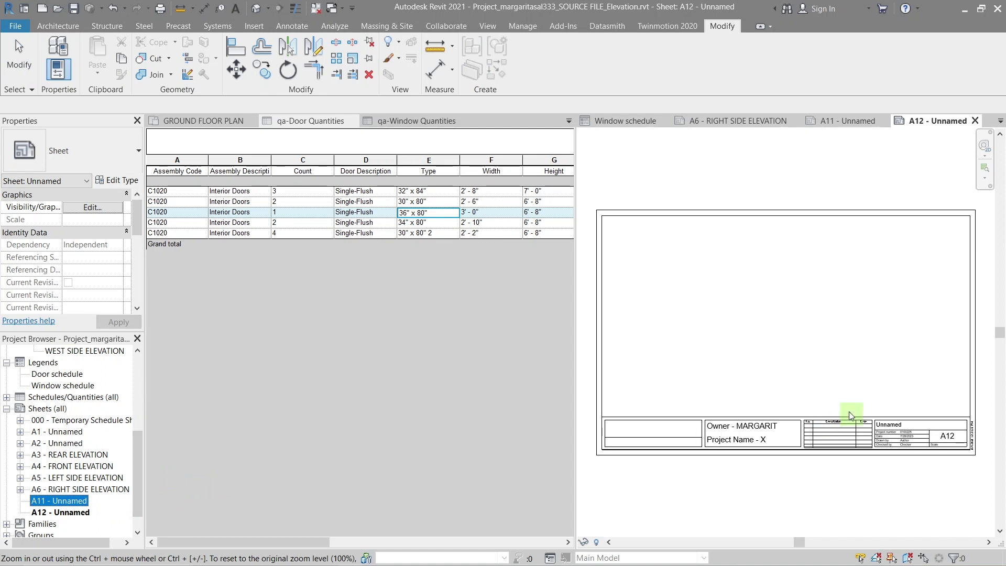
scroll(850, 416, up, 3)
double_click(911, 419)
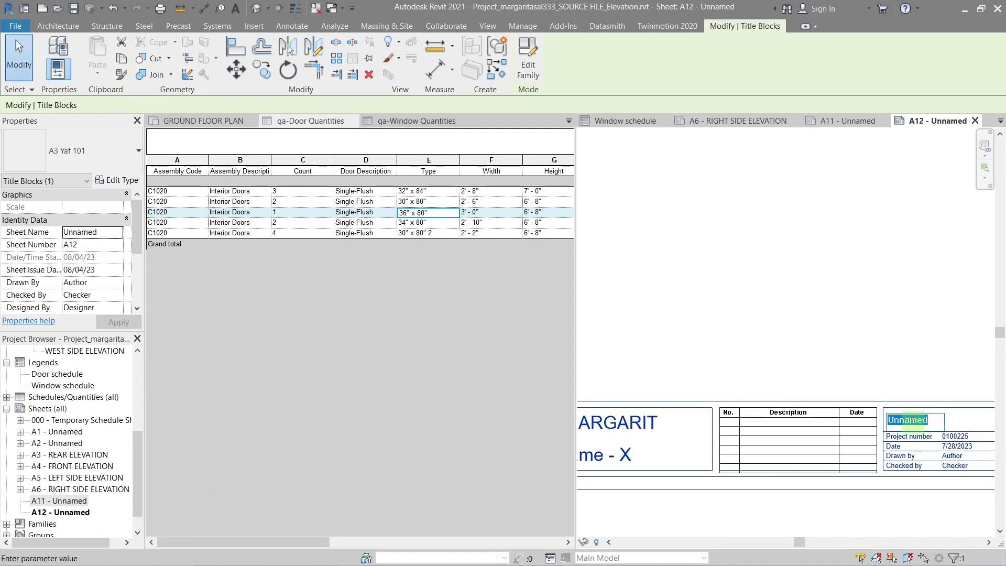
text(Do)
scroll(921, 400, up, 1)
text(or S)
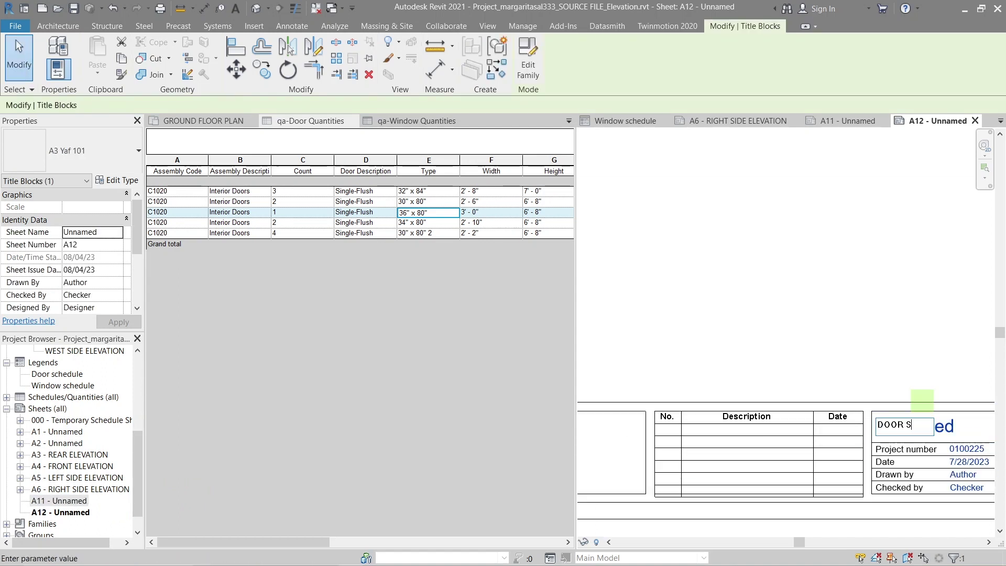
click(885, 355)
- Dimension the inner and overall widths of the first window's floor plan symbol in the Window schedule legend
scroll(822, 344, down, 3)
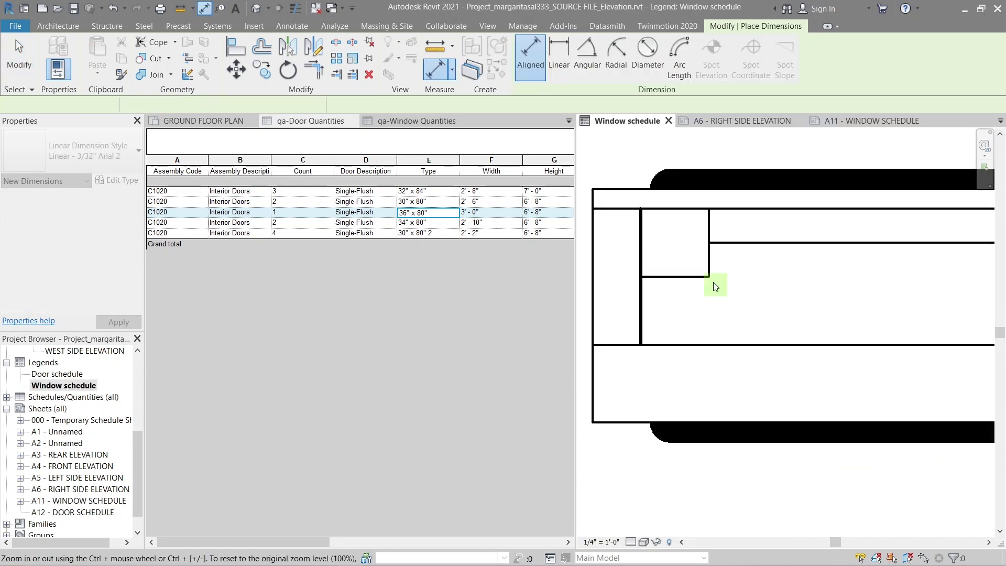
scroll(714, 285, down, 3)
scroll(874, 386, up, 3)
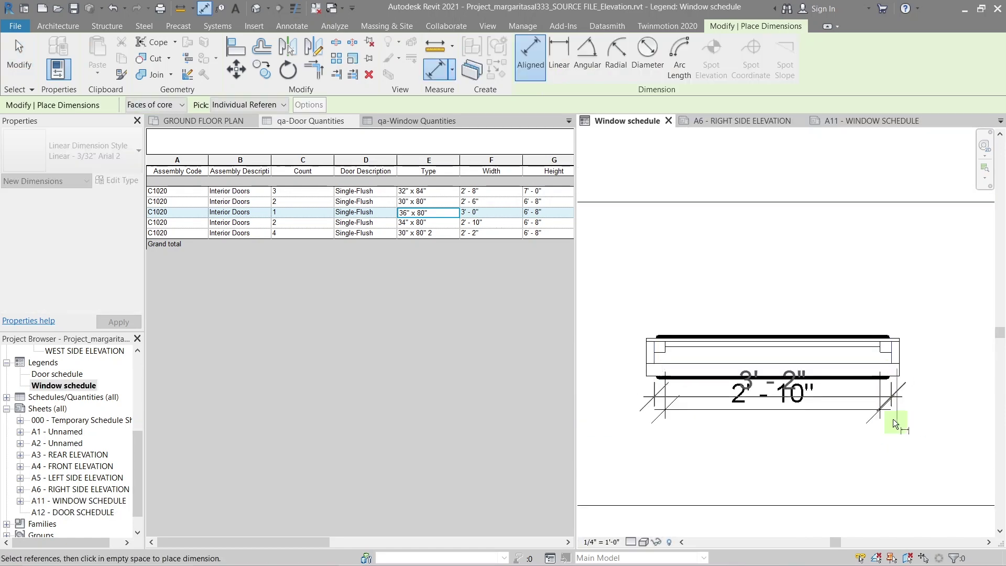
click(893, 437)
key(Escape)
key(Escape)
- Copy the short reference lines from the first window's floor plan symbol to the symbols in the neighbouring columns
scroll(674, 351, up, 3)
click(674, 351)
scroll(728, 288, down, 3)
click(261, 69)
scroll(733, 362, down, 2)
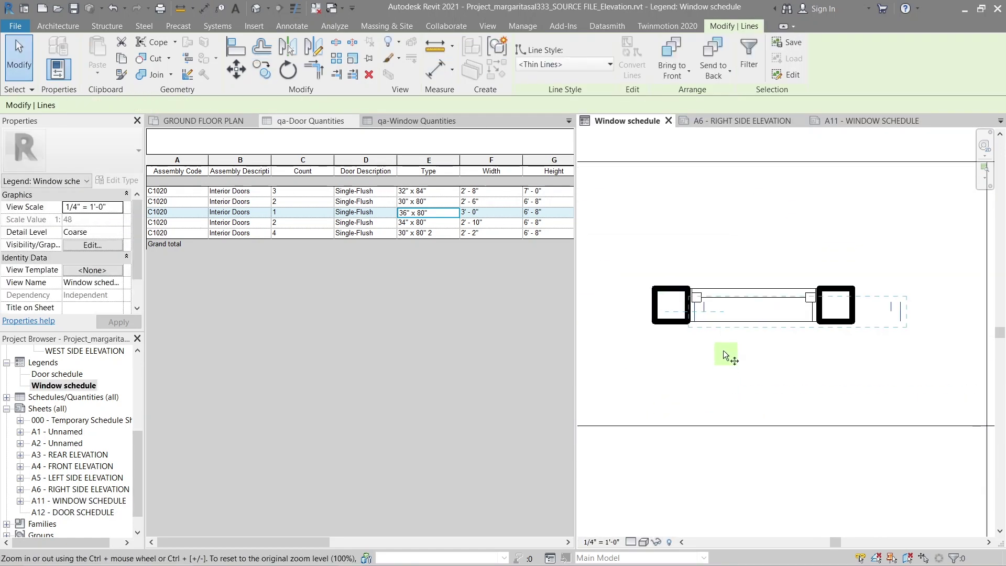
click(261, 70)
click(694, 321)
scroll(726, 353, down, 3)
scroll(846, 349, up, 5)
scroll(750, 291, up, 2)
click(749, 281)
key(Escape)
scroll(817, 294, down, 5)
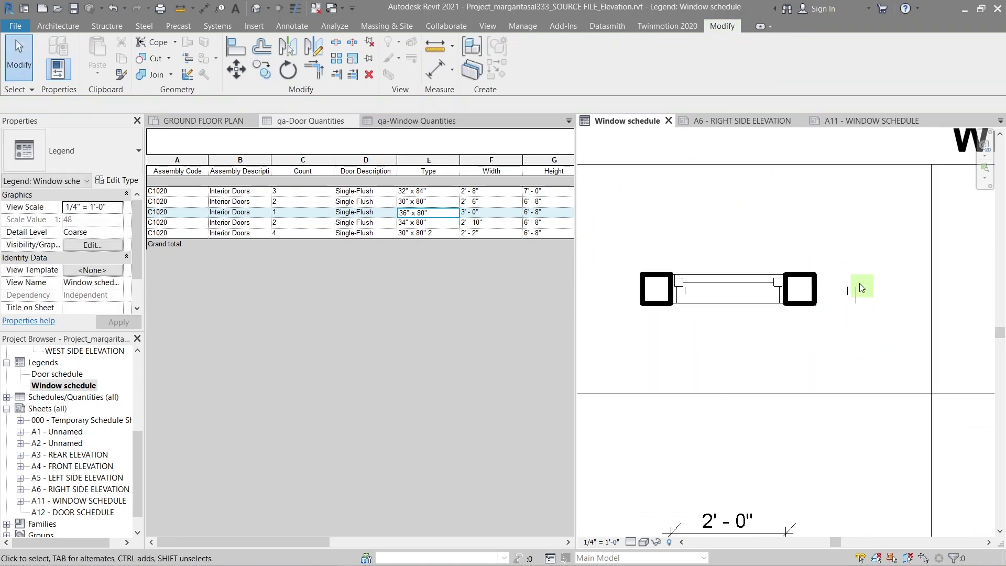
- Move the copied reference lines to fit the frames of the second and third columns' floor plan symbols
scroll(678, 287, up, 5)
click(712, 309)
click(237, 69)
click(712, 298)
scroll(734, 304, down, 4)
click(956, 404)
scroll(674, 307, up, 2)
scroll(763, 296, down, 6)
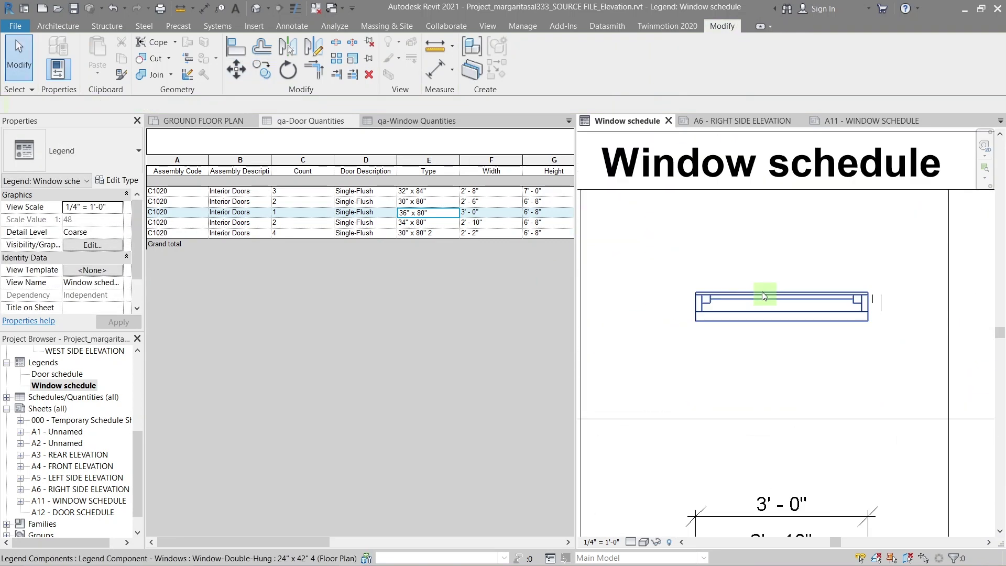
click(763, 297)
scroll(763, 296, up, 5)
key(Escape)
scroll(825, 328, down, 4)
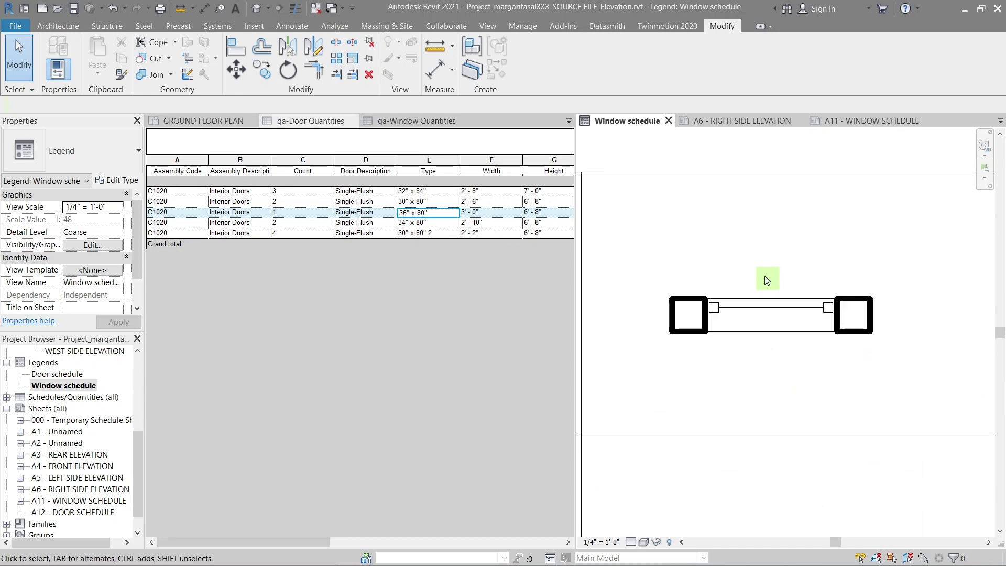
- Dimension the inner and overall widths of the remaining windows' floor plan symbols
key(d)
key(i)
scroll(704, 337, down, 3)
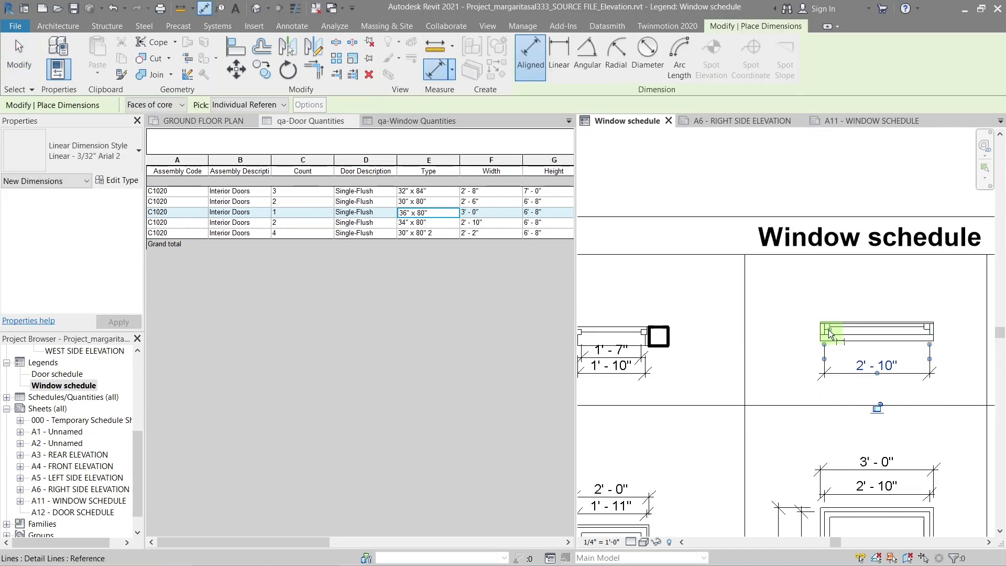
scroll(830, 335, up, 5)
key(Escape)
scroll(755, 359, down, 4)
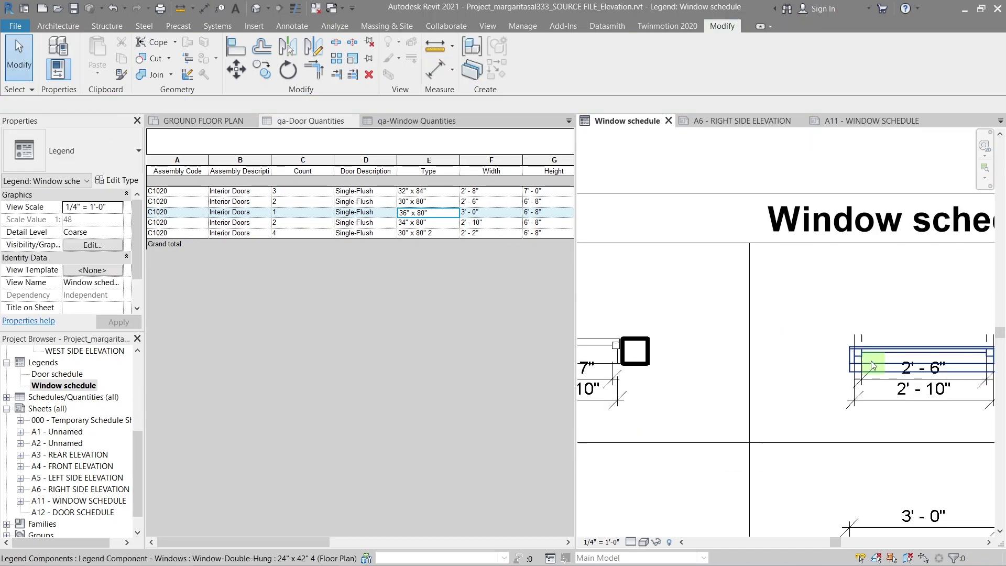
scroll(873, 365, up, 3)
scroll(865, 361, down, 5)
key(d)
key(i)
scroll(764, 341, up, 4)
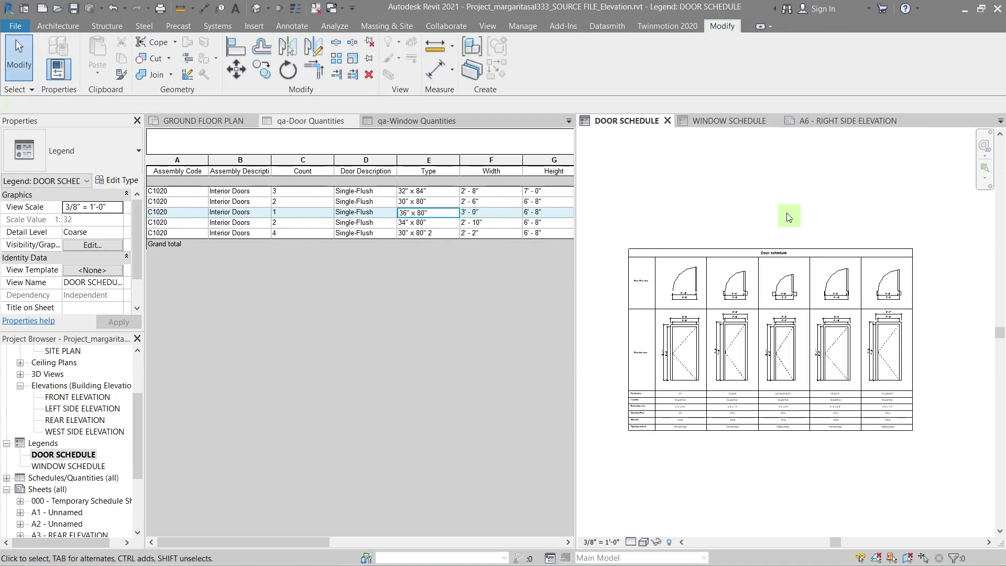
- Open sheet A12 - DOOR SCHEDULE and place the DOOR SCHEDULE legend on it above the title block
scroll(67, 481, down, 3)
click(71, 500)
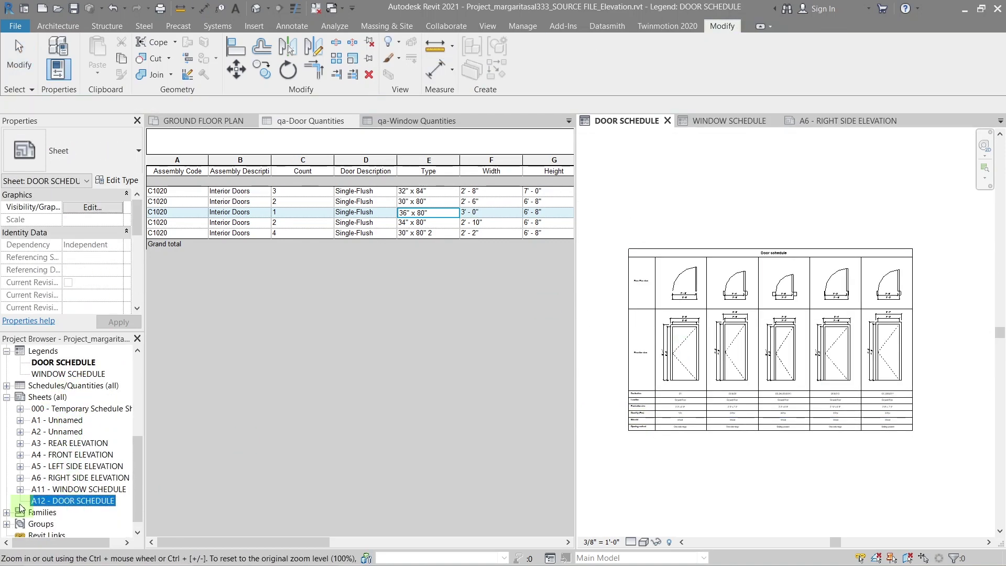
double_click(65, 501)
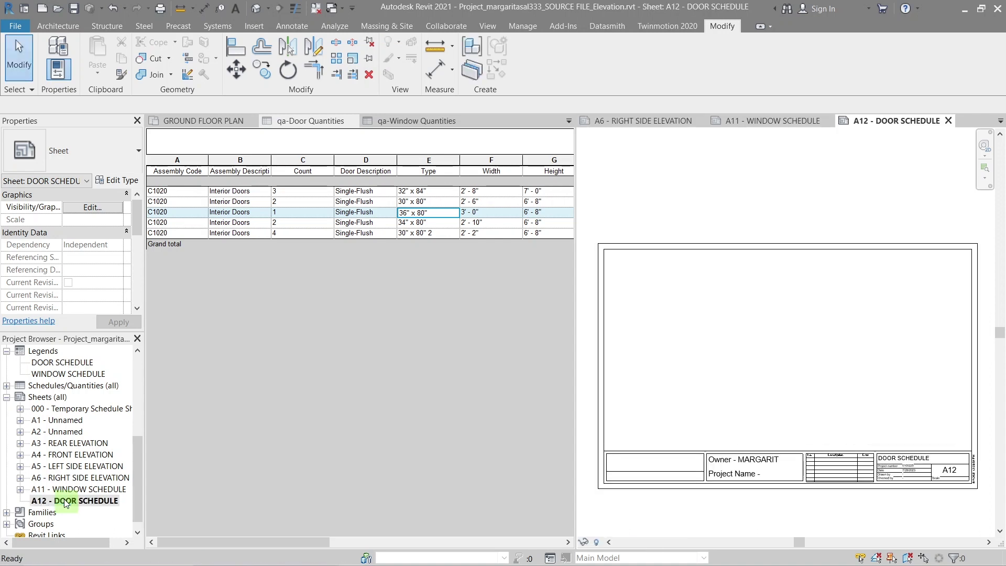
scroll(78, 418, up, 3)
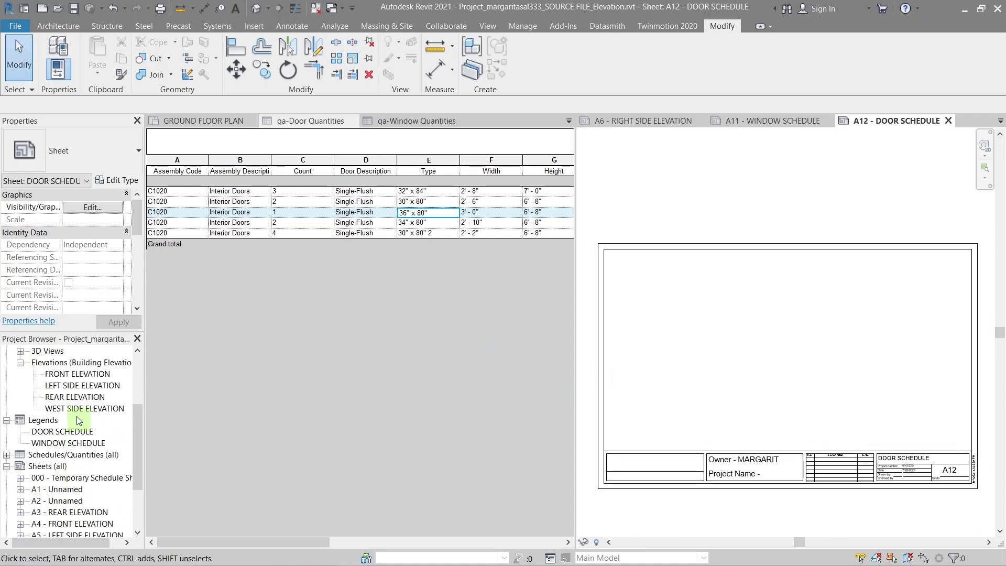
click(71, 467)
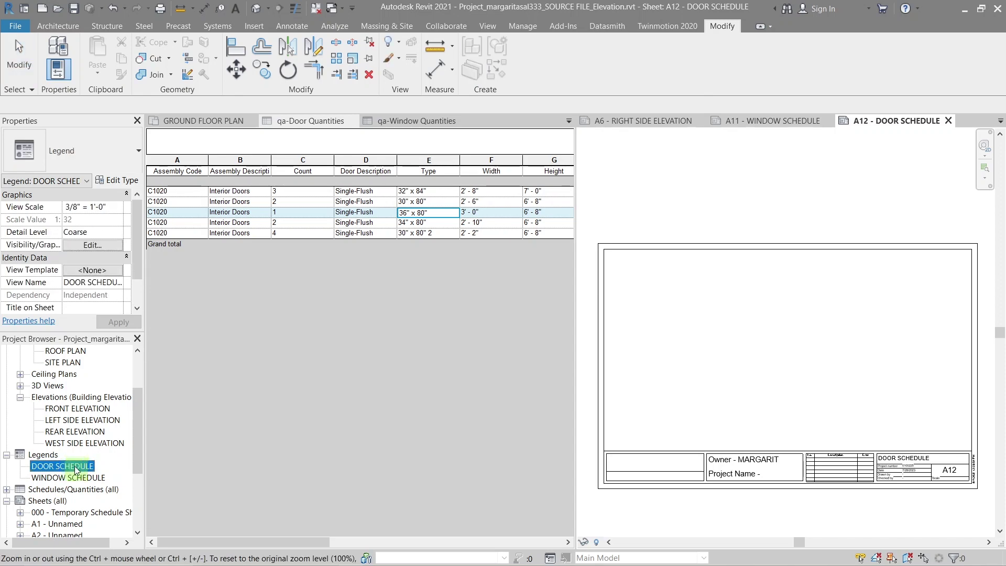
drag(797, 370, 793, 364)
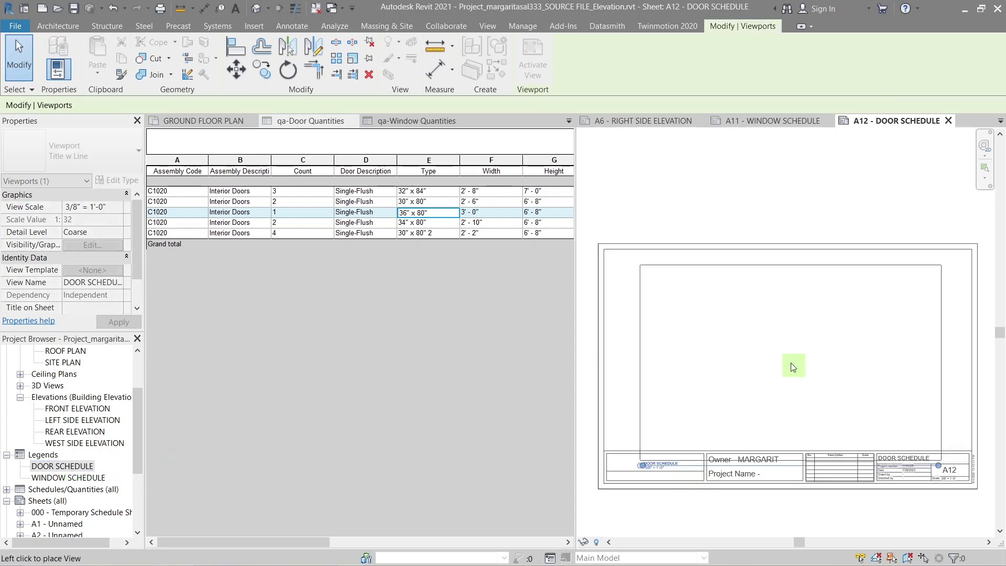
click(793, 342)
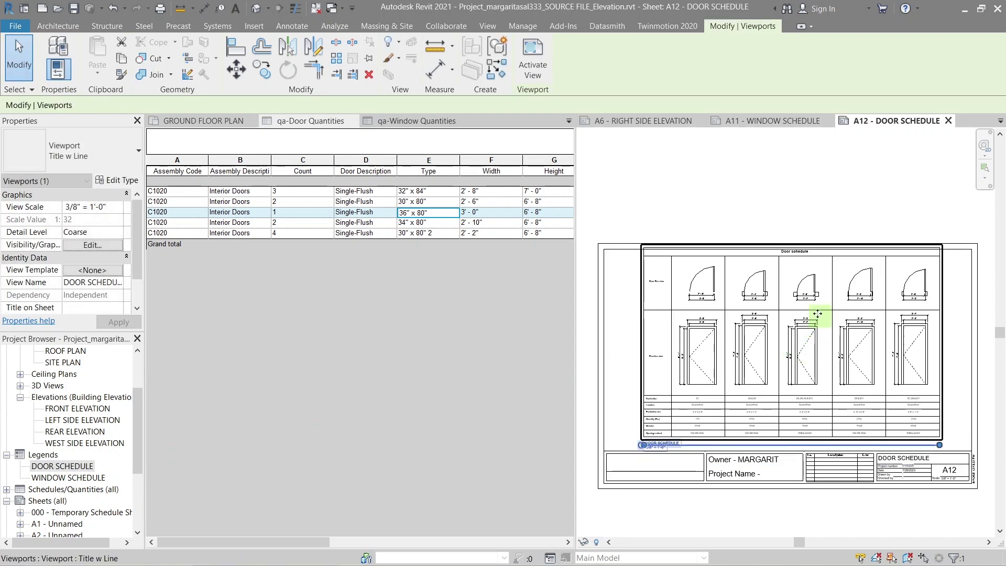
- Shorten the door schedule's view title line and place the title in the sheet's lower-left corner
scroll(794, 340, down, 2)
scroll(704, 439, up, 2)
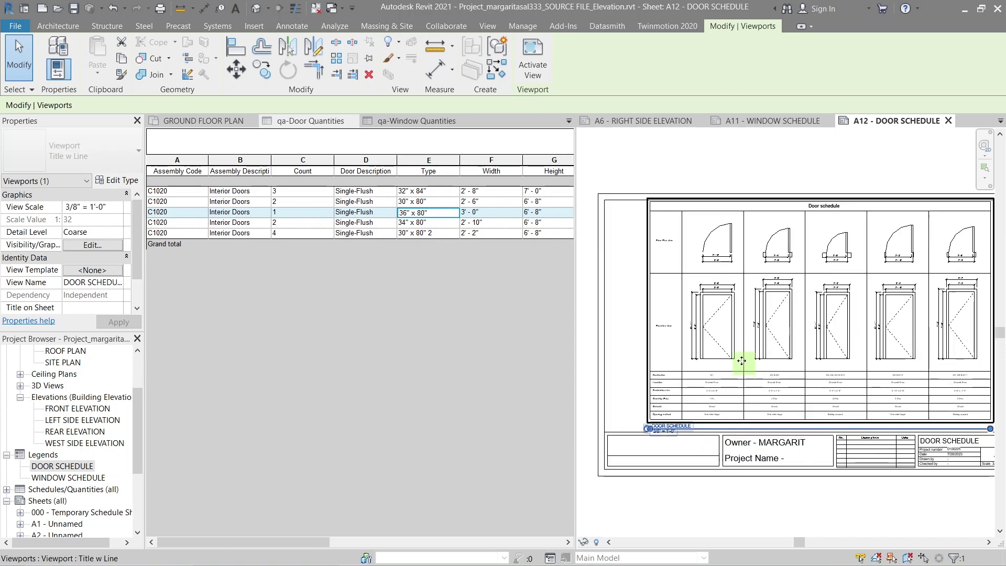
scroll(736, 341, down, 1)
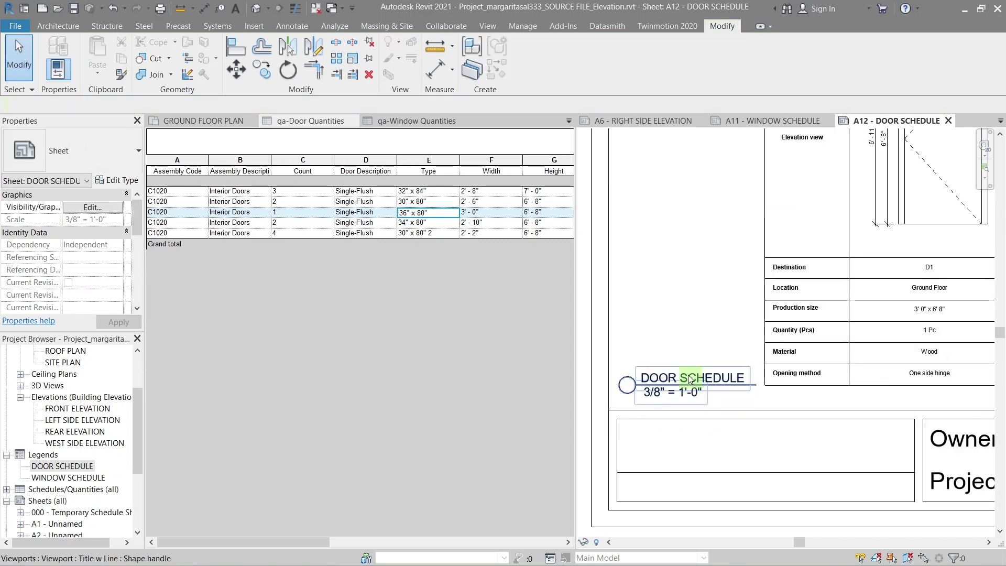
scroll(690, 379, down, 5)
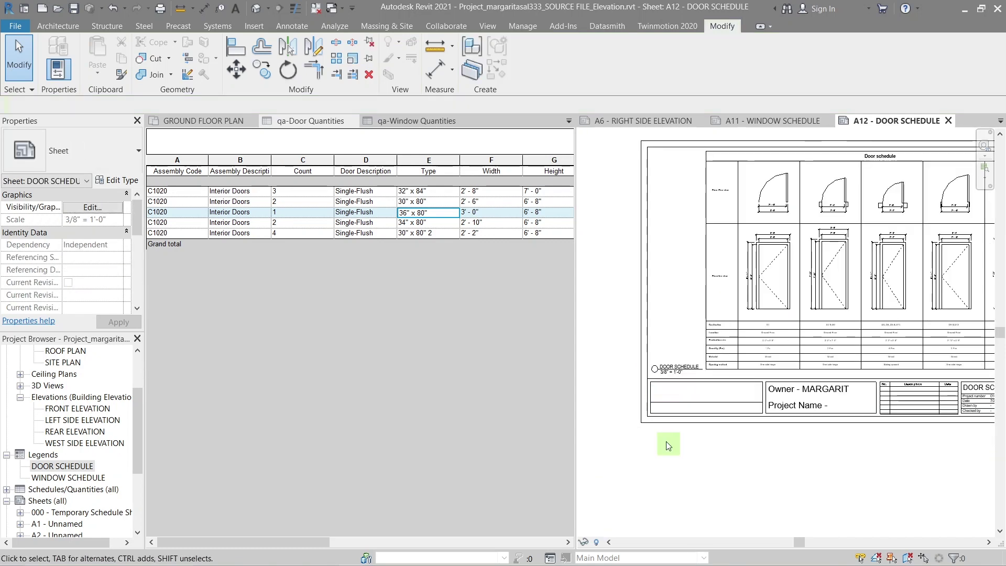
- Shorten the view title line below the window schedule on sheet A11 and place it beside the table's lower-left corner
click(768, 120)
scroll(635, 451, up, 3)
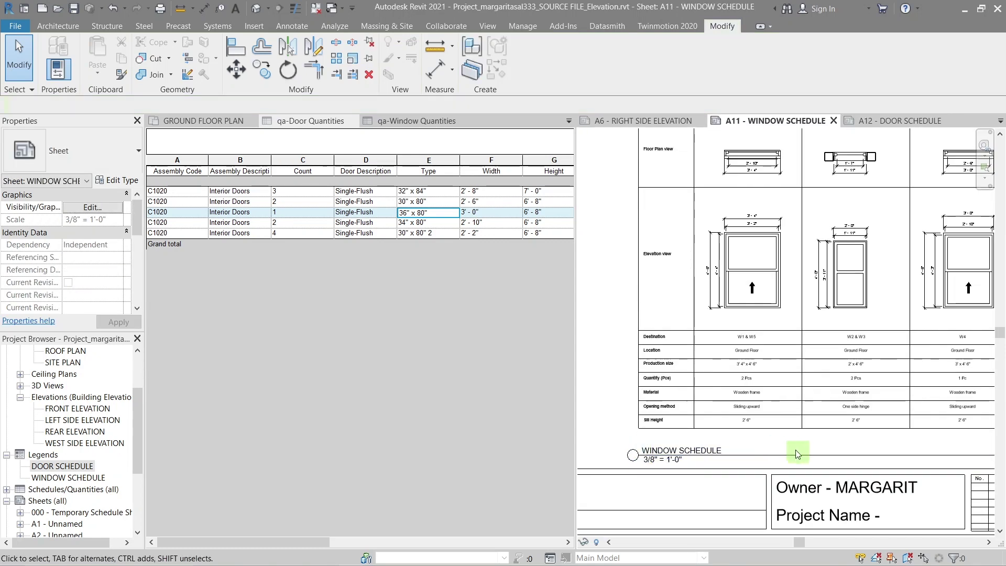
click(786, 455)
scroll(723, 420, down, 2)
drag(928, 441, 721, 442)
scroll(721, 443, up, 3)
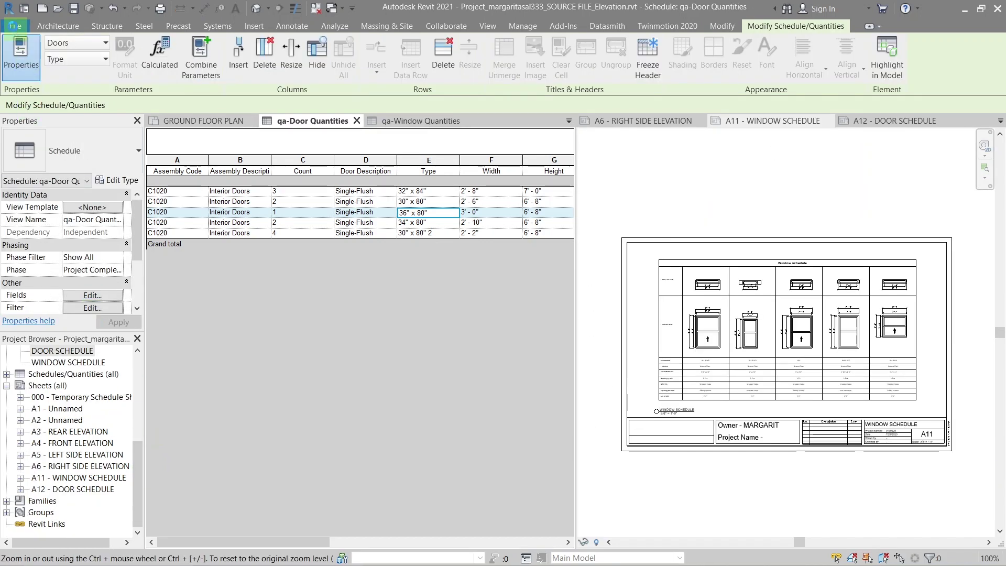
- Start printing and apply the Yaf 101 print setup with A3 paper, landscape orientation and Fit to page
click(15, 27)
click(55, 271)
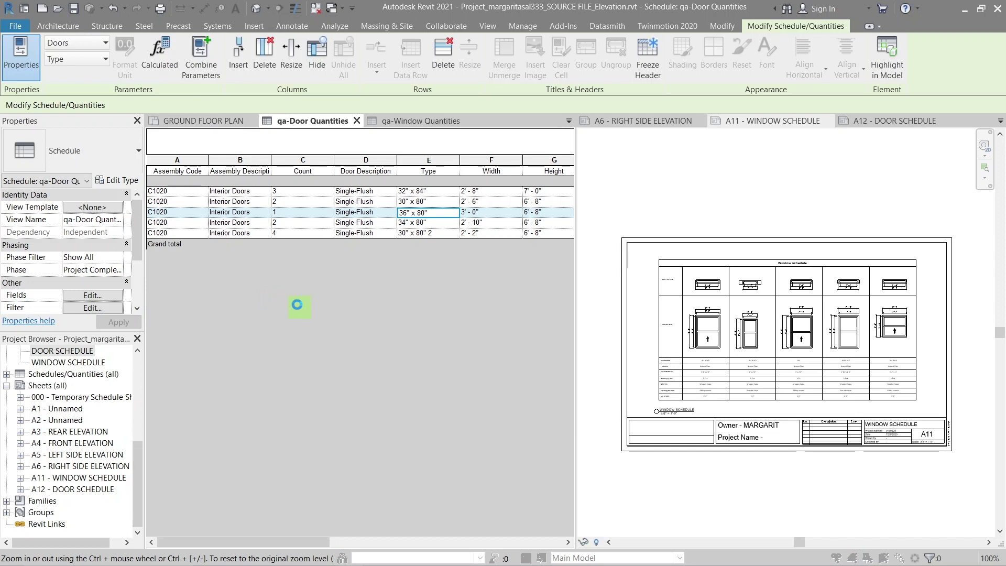
click(554, 422)
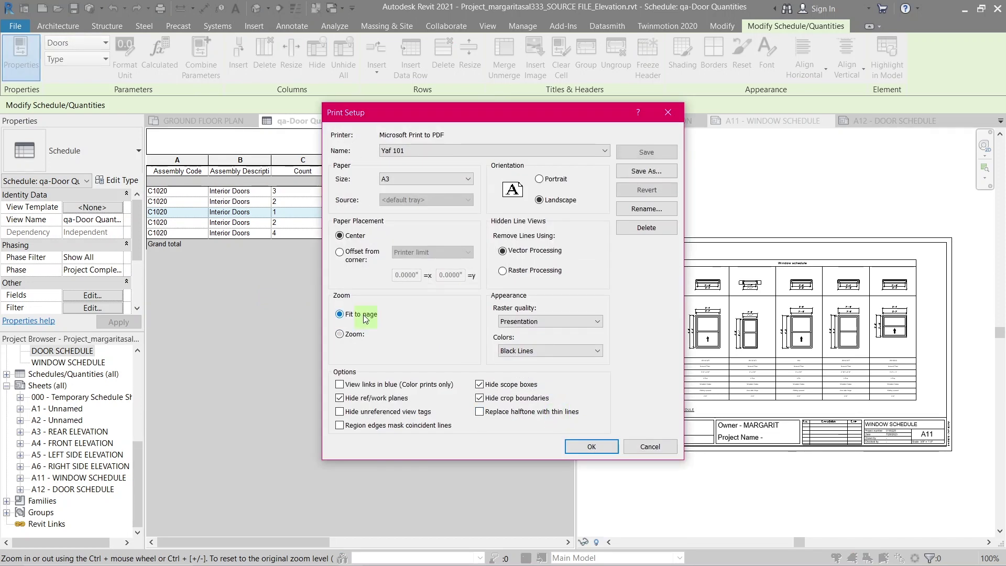
click(598, 448)
- Limit the print selection to sheets A11 - WINDOW SCHEDULE and A12 - DOOR SCHEDULE
click(379, 402)
scroll(385, 328, down, 1)
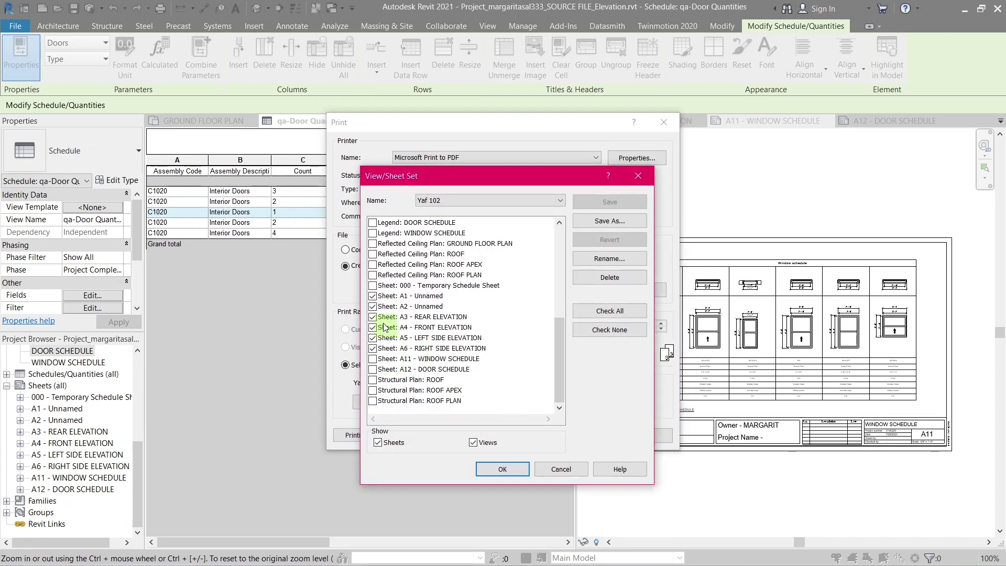
click(372, 317)
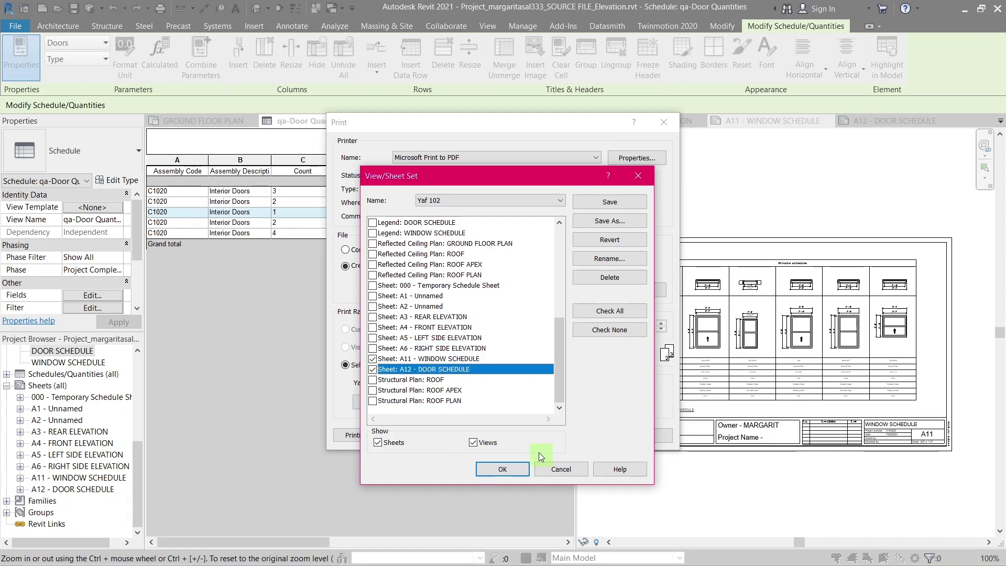
click(524, 468)
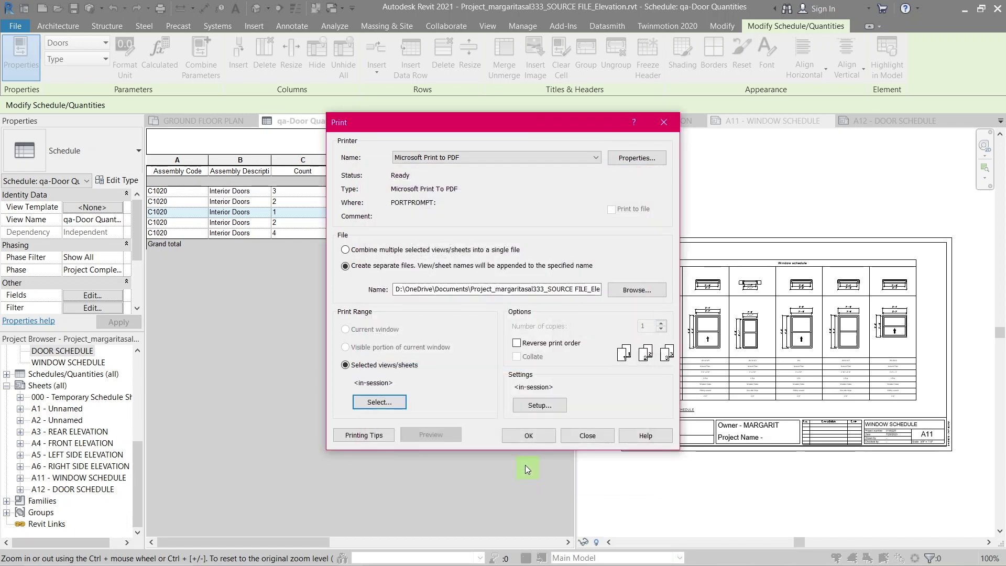
- Print the selected sheets as separate files with Microsoft Print to PDF
click(514, 161)
click(514, 160)
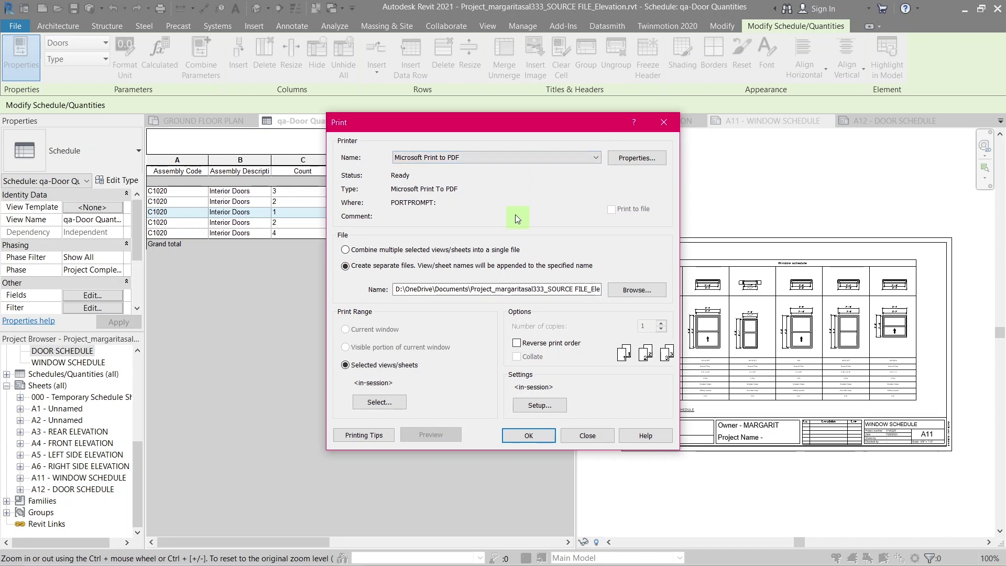
click(528, 436)
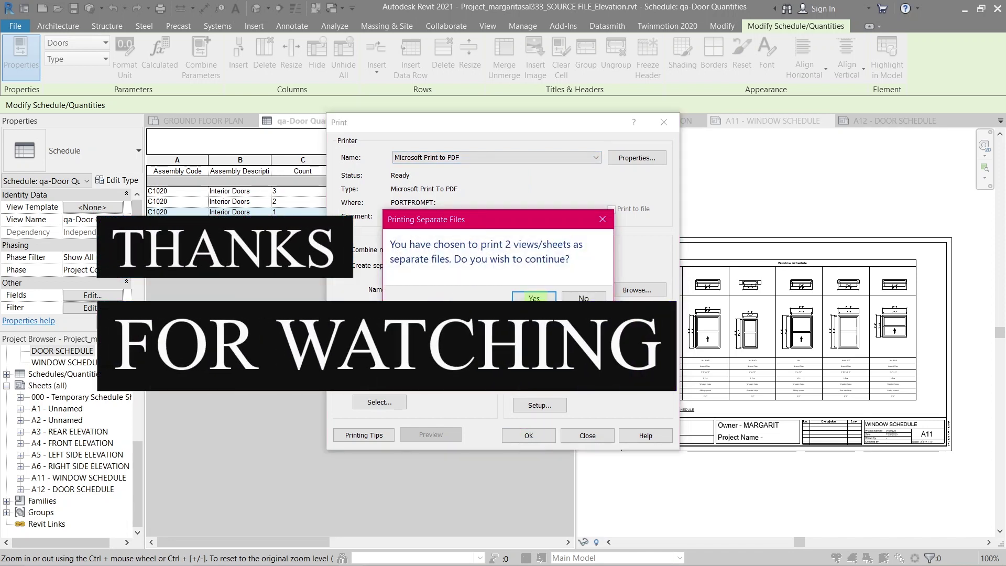
click(534, 297)
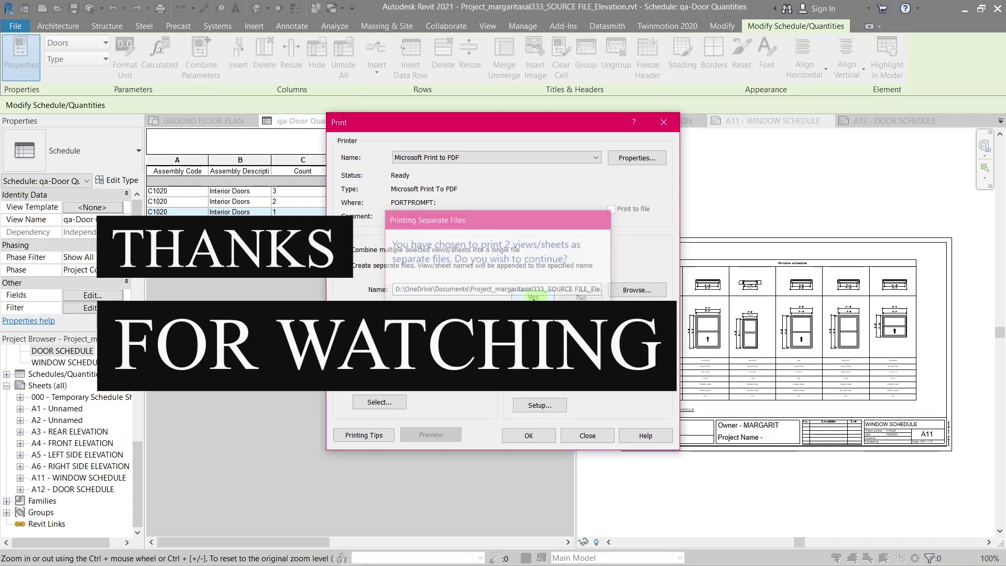